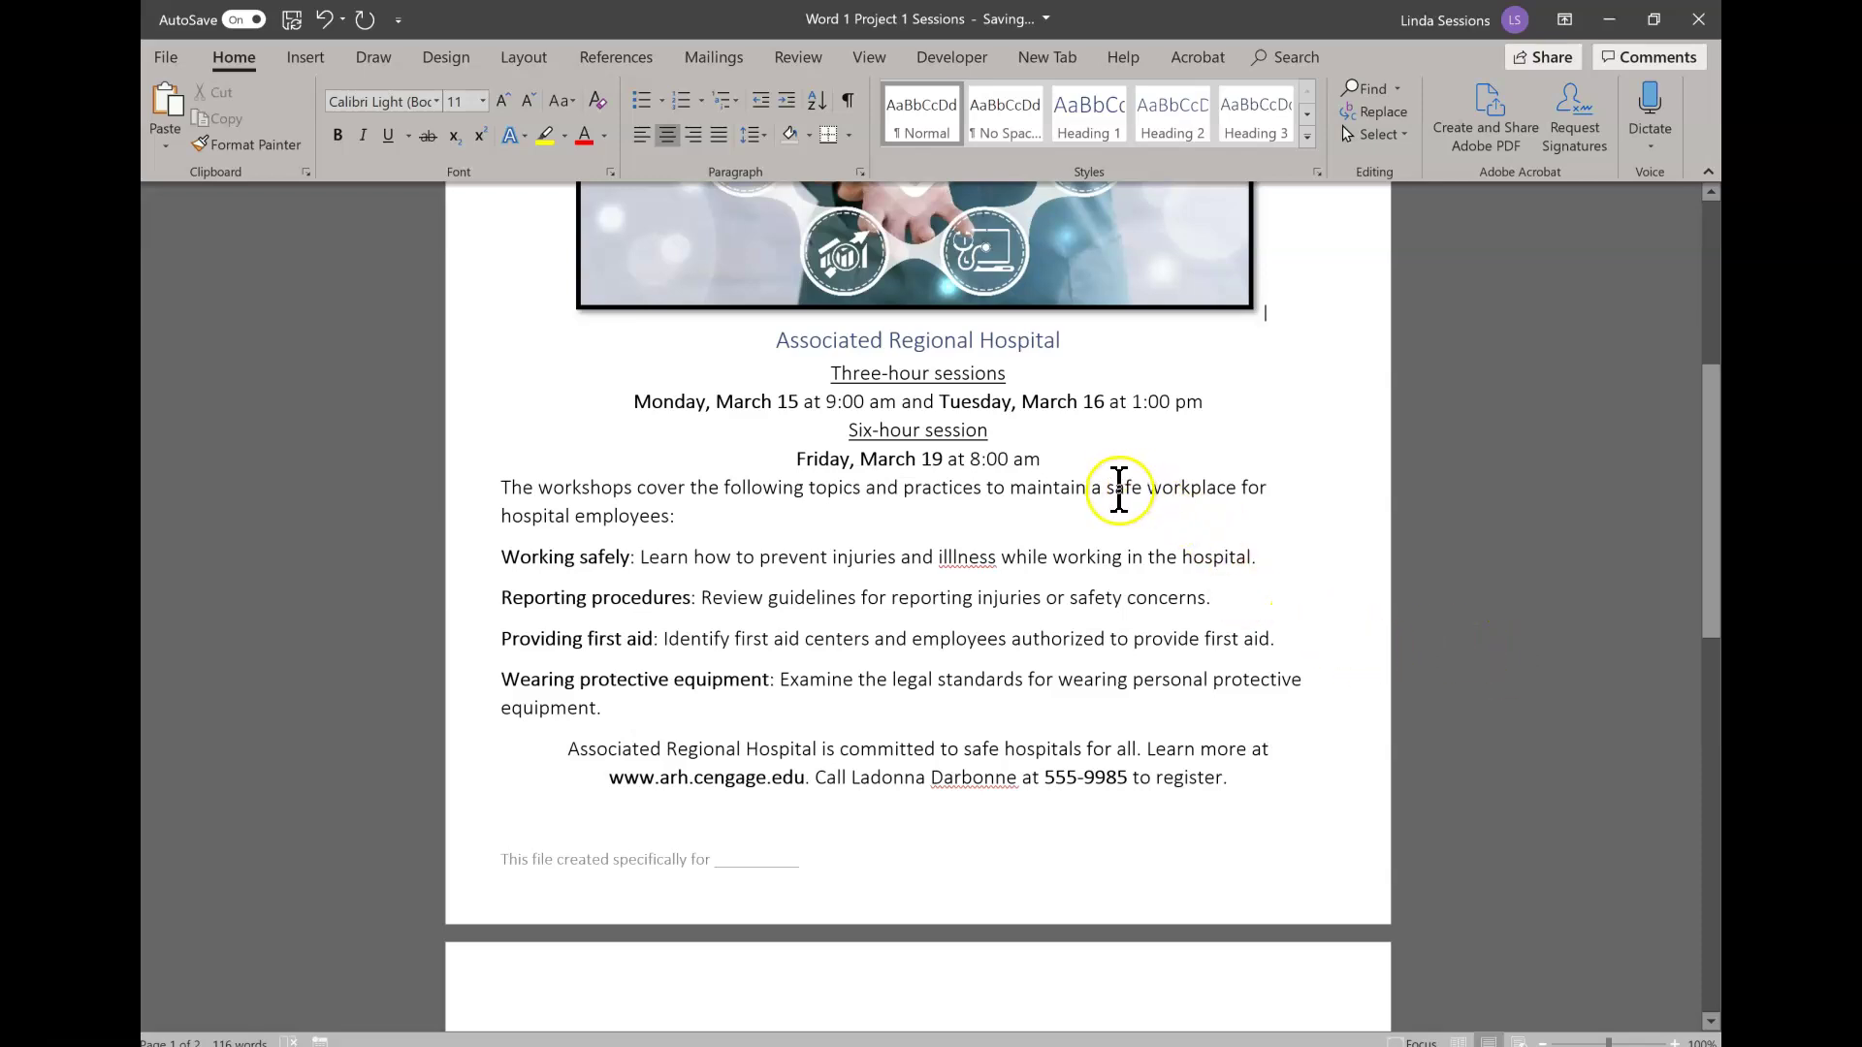
Step: Italicize the words 'safe workplace' in the flyer's introductory sentence
left_click_drag(1111, 488, 1206, 487)
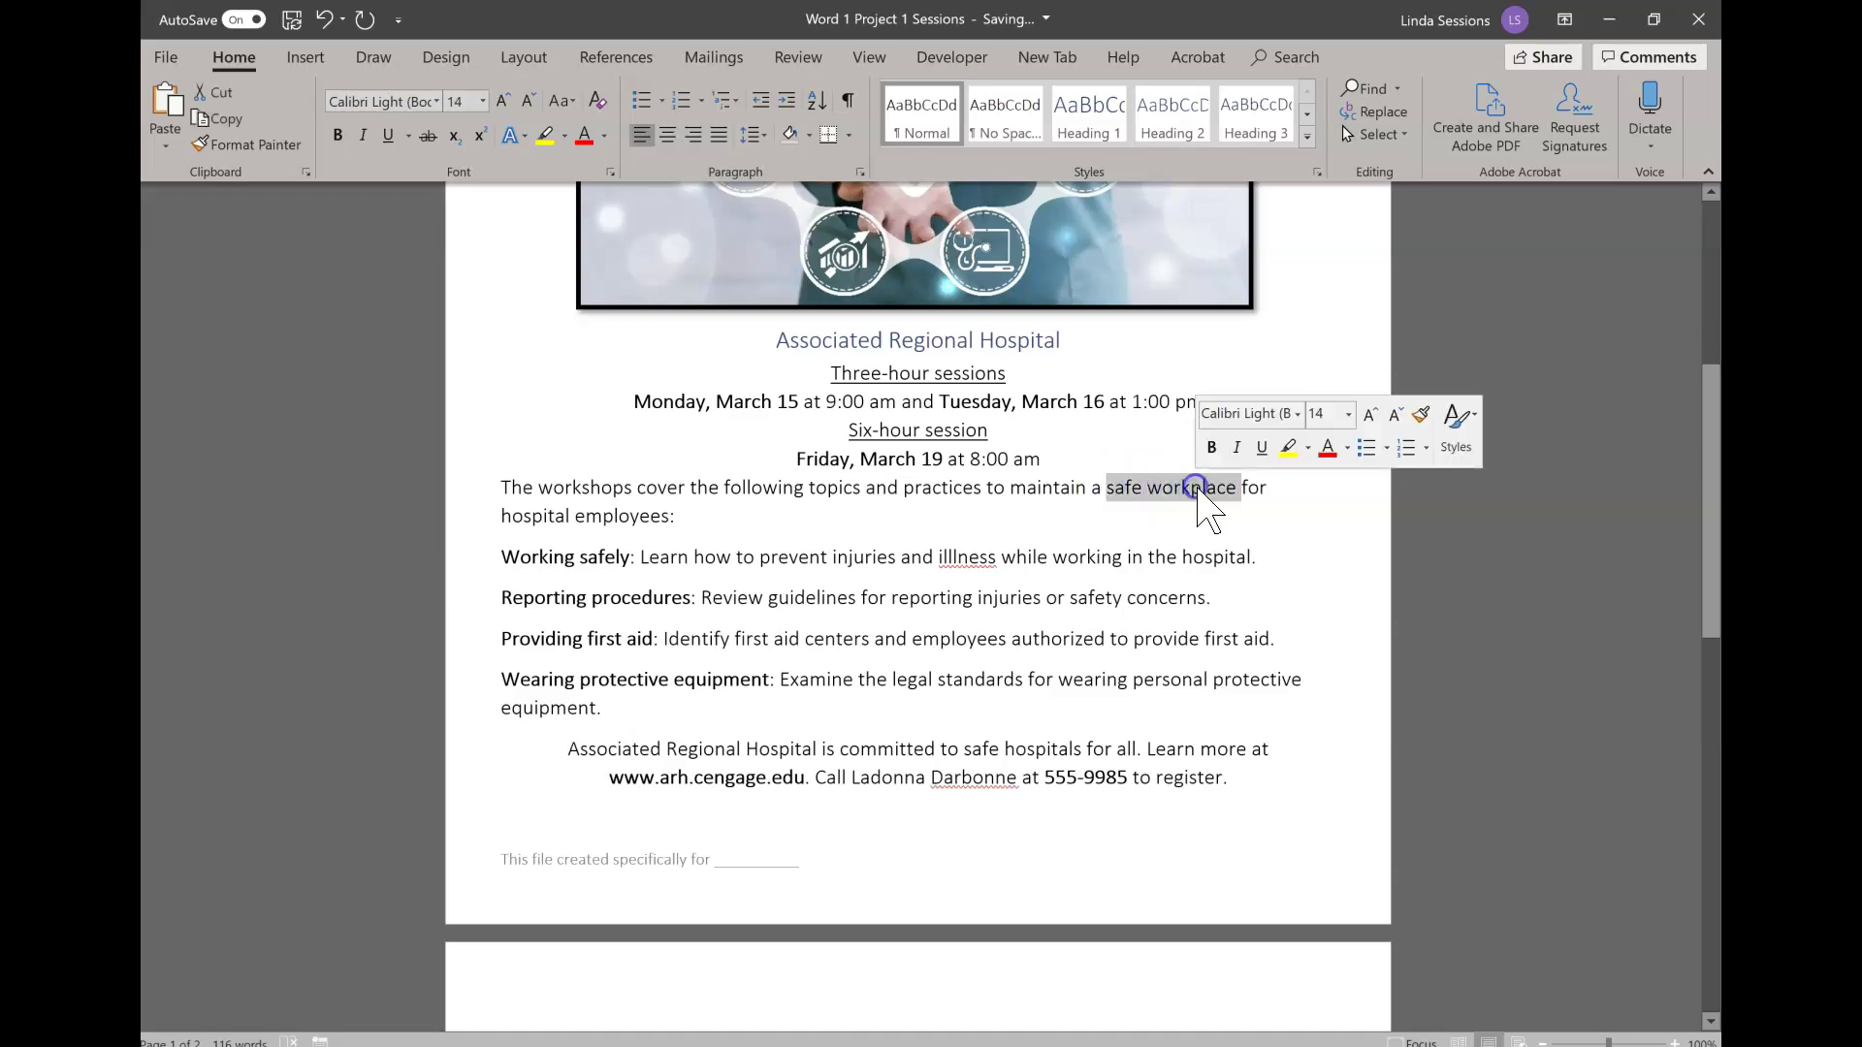
left_click(1237, 448)
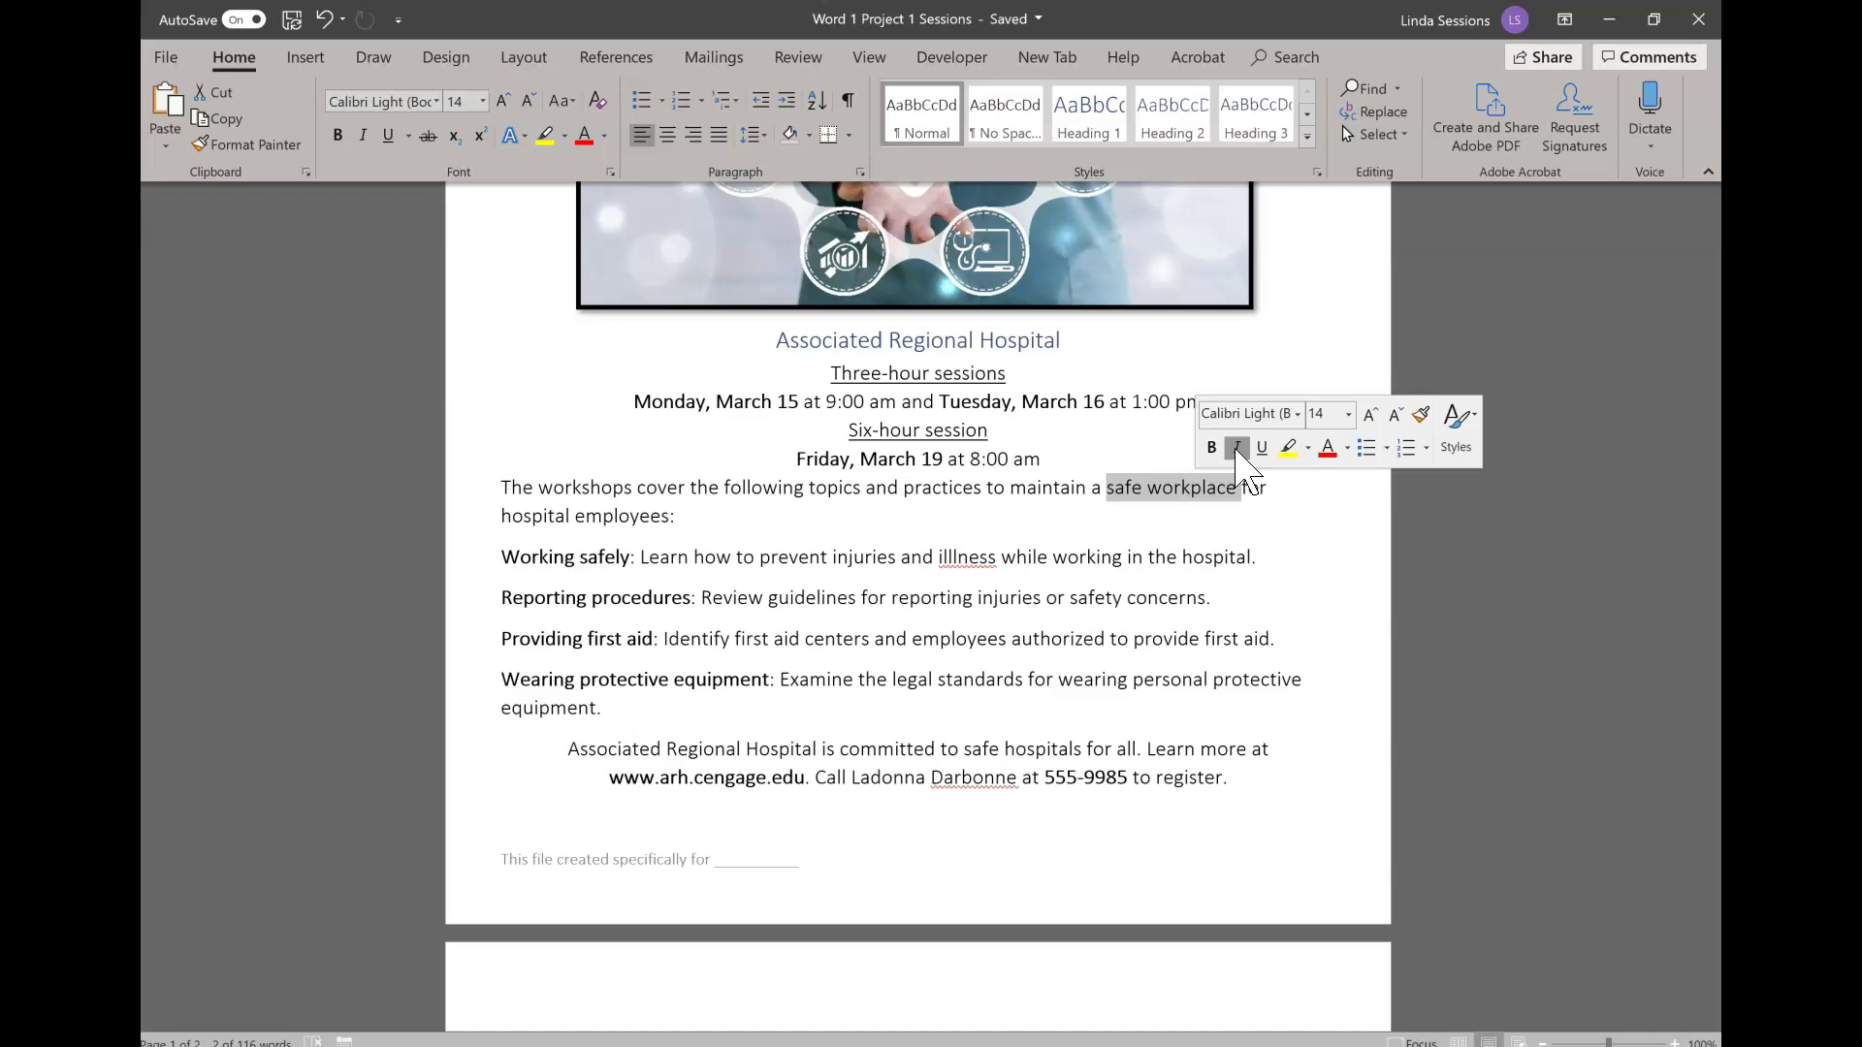
left_click(1238, 448)
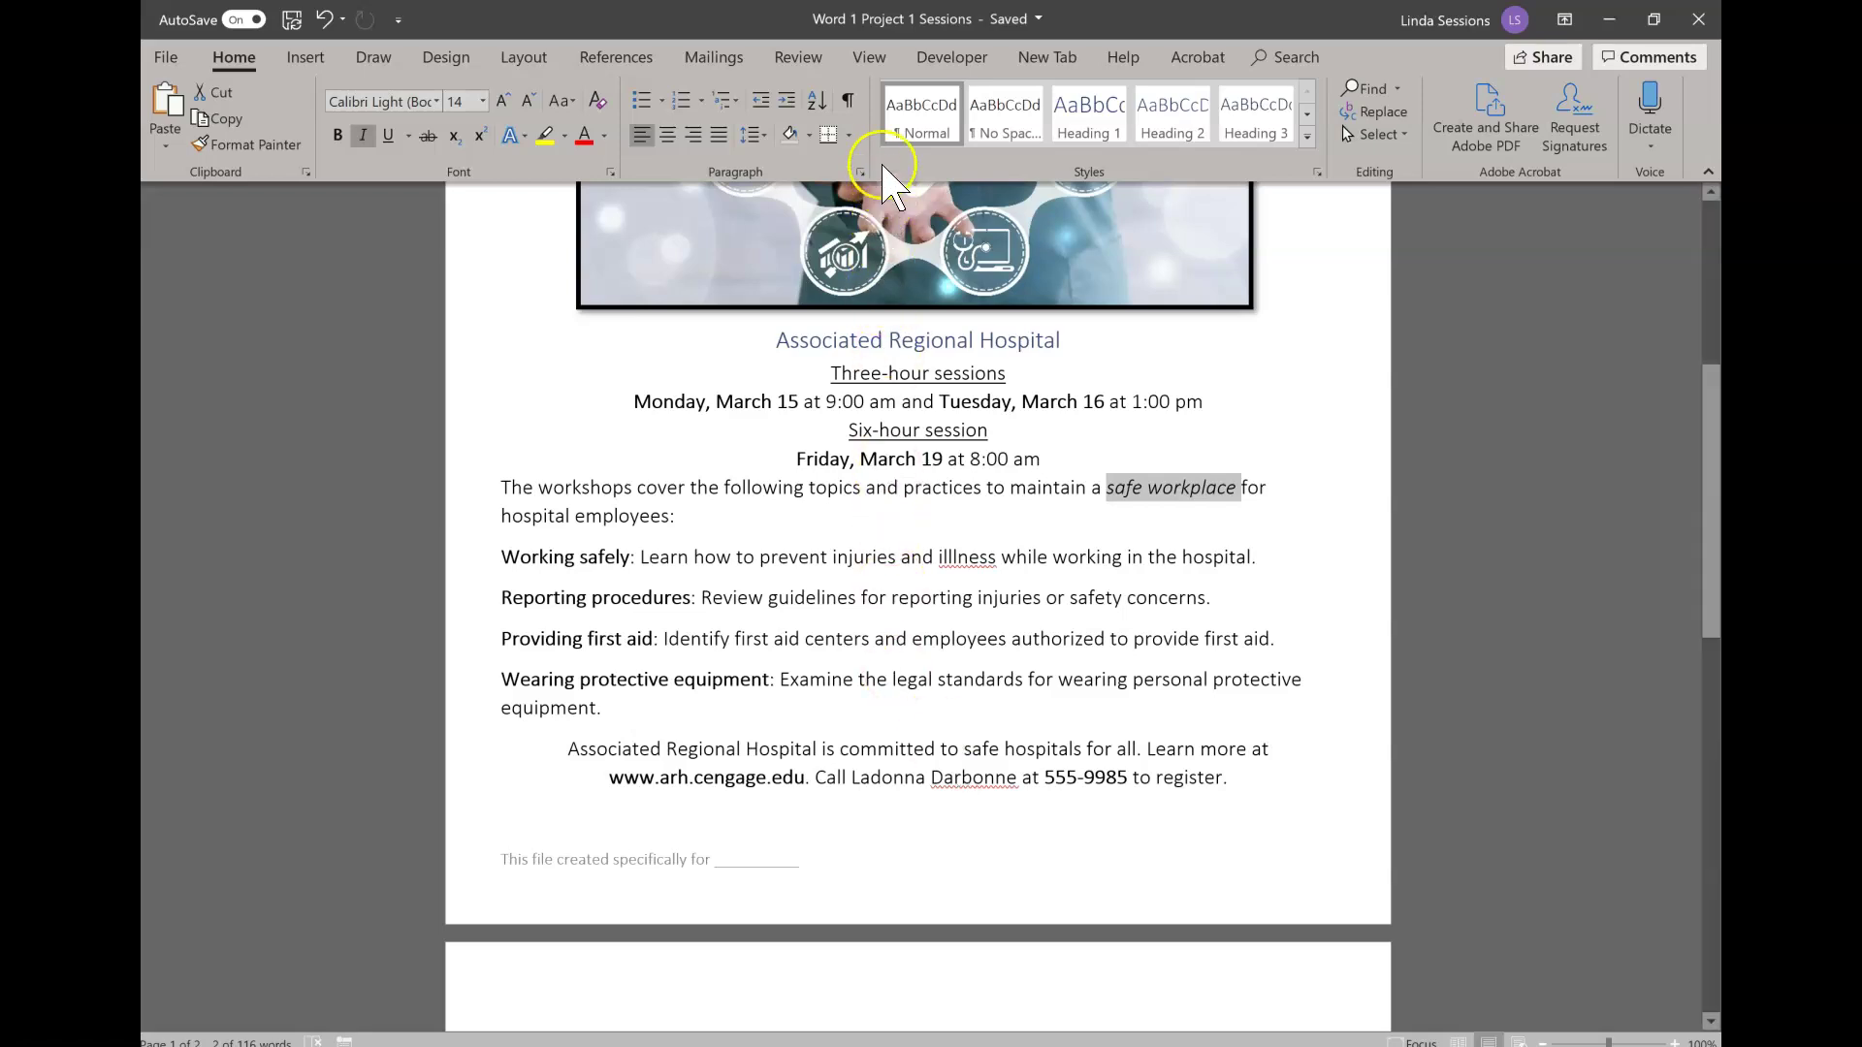
Step: Turn on Show/Hide ¶ to display paragraph marks and formatting symbols
left_click(858, 103)
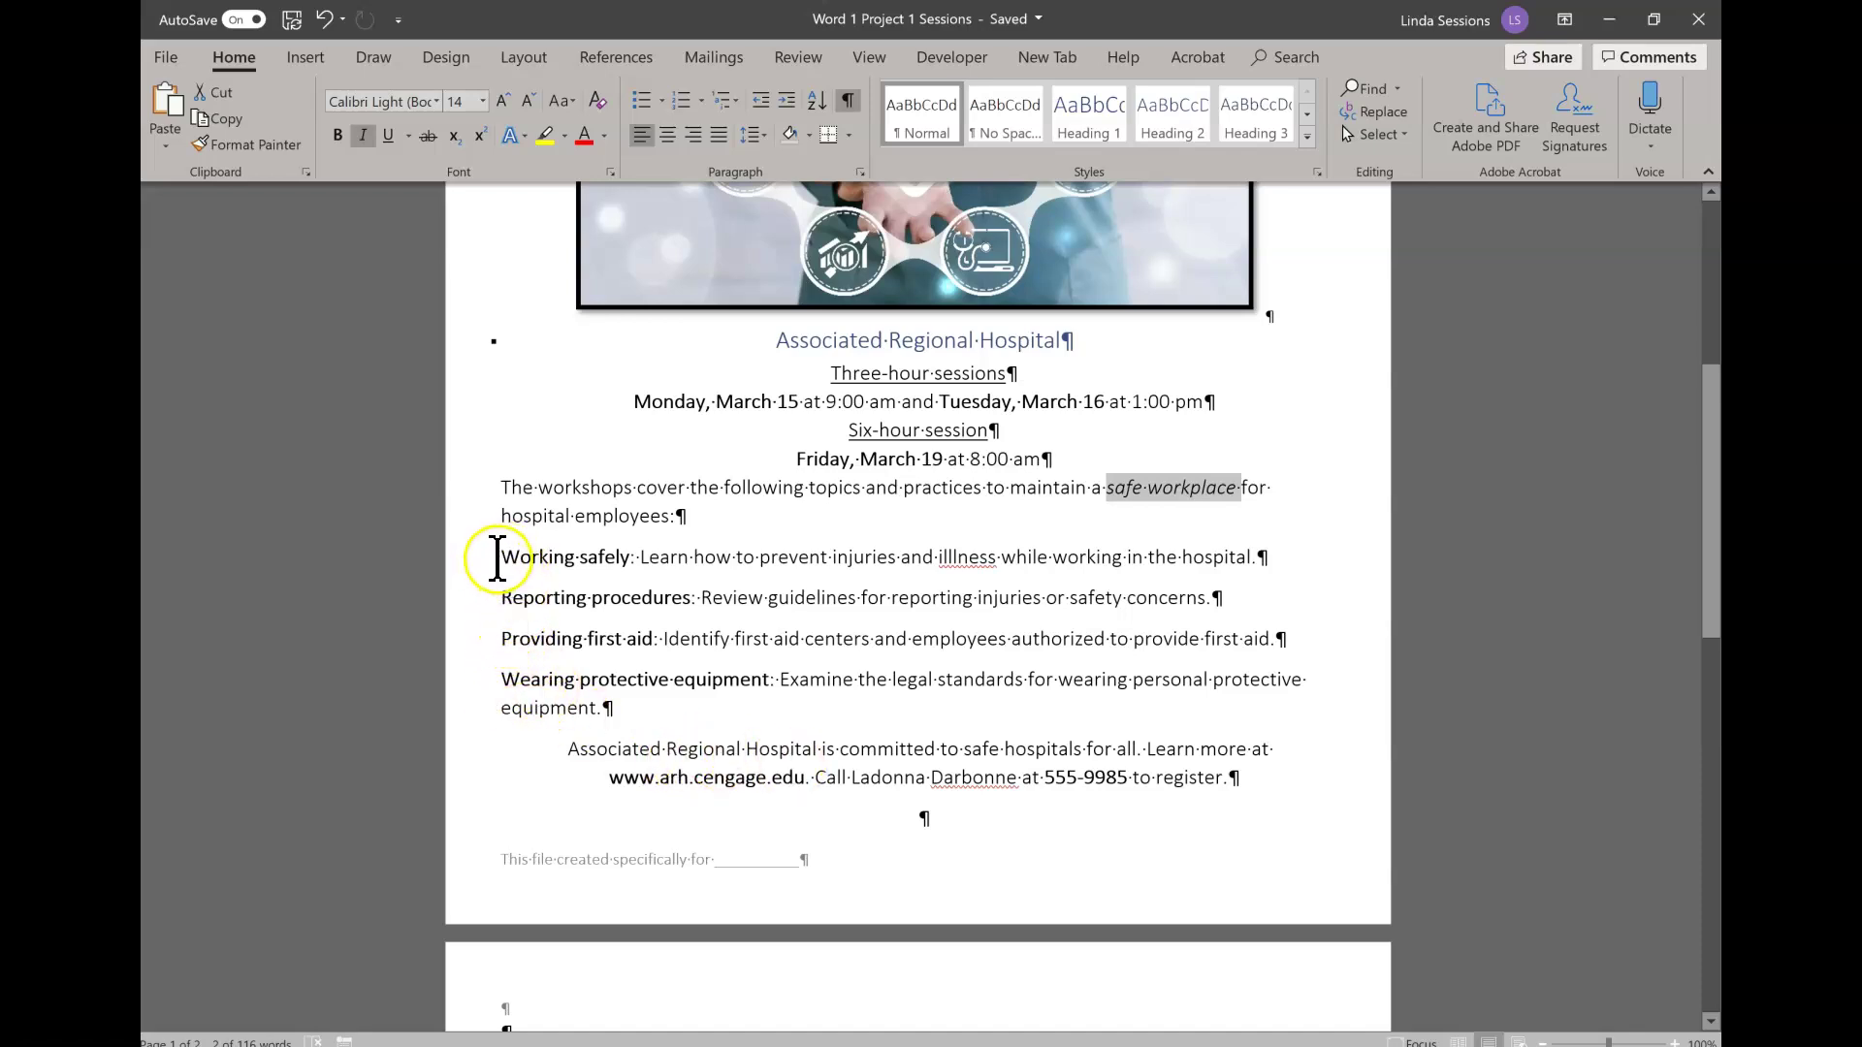
Step: Apply bullets to the four workshop topic paragraphs
left_click_drag(501, 555, 613, 709)
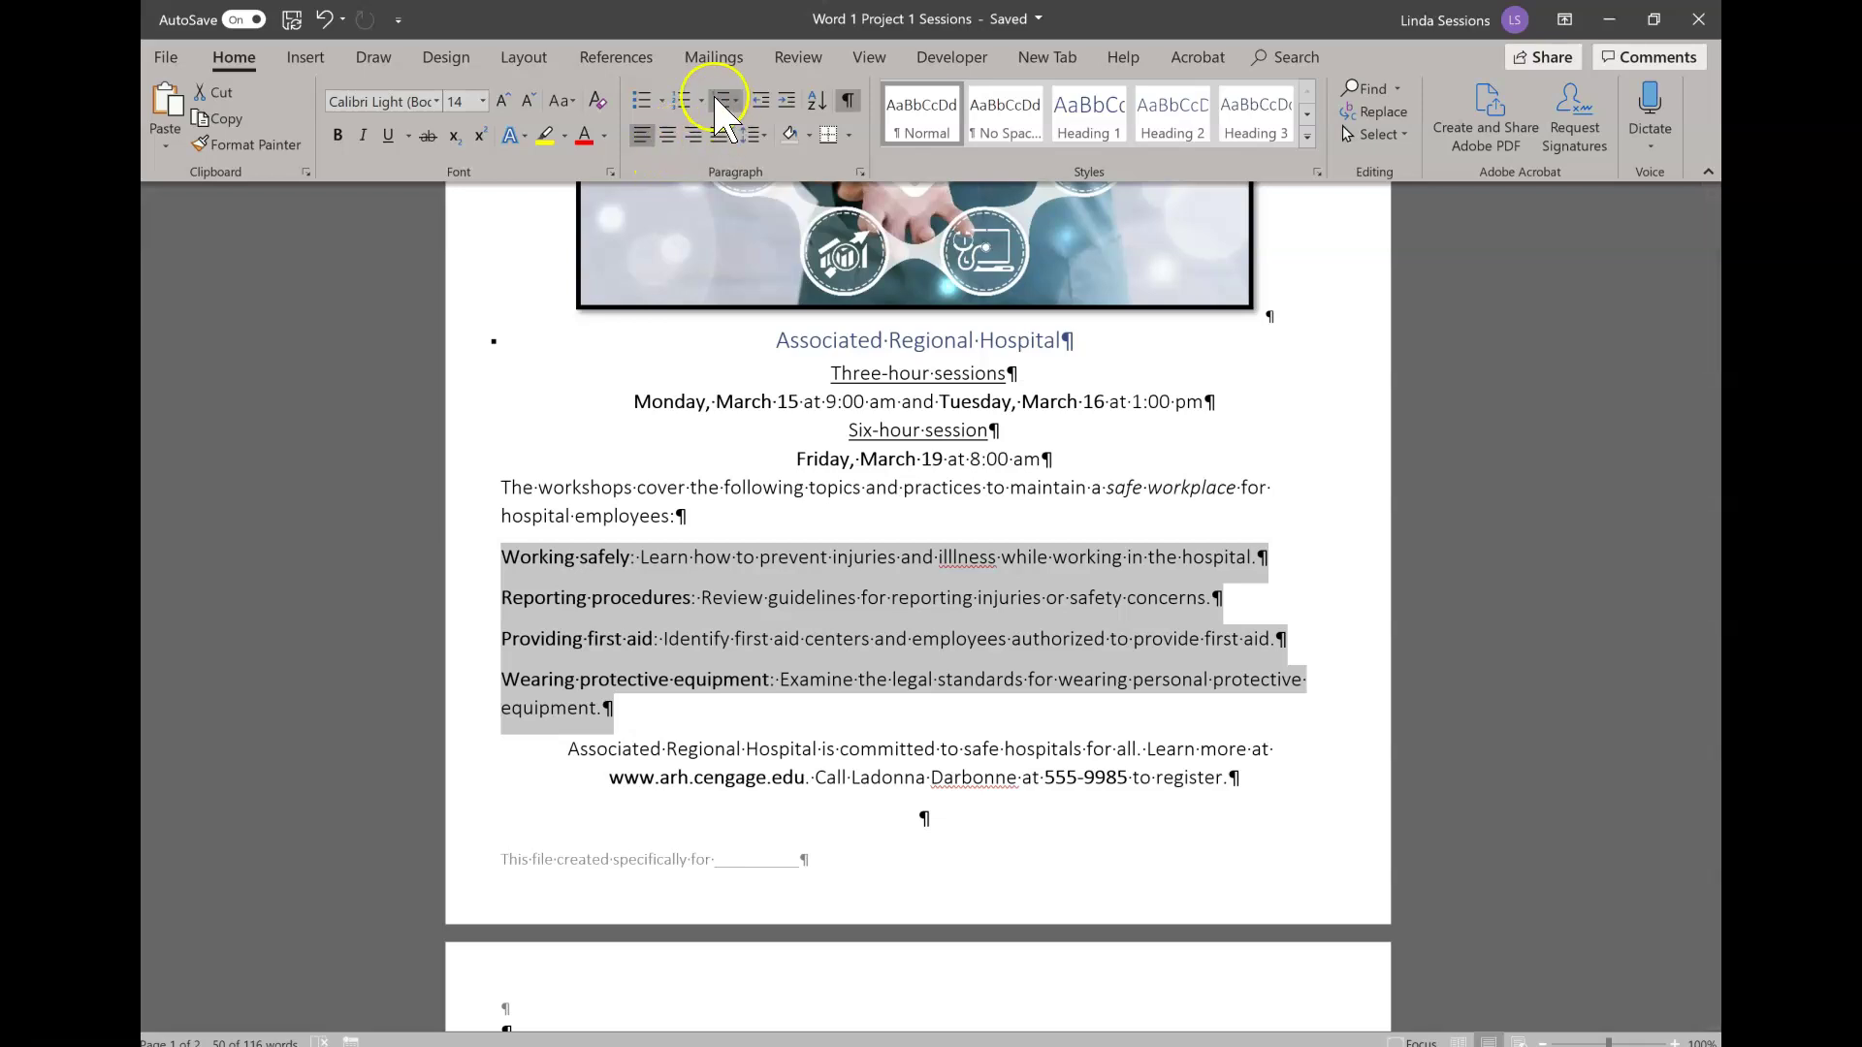
left_click(644, 109)
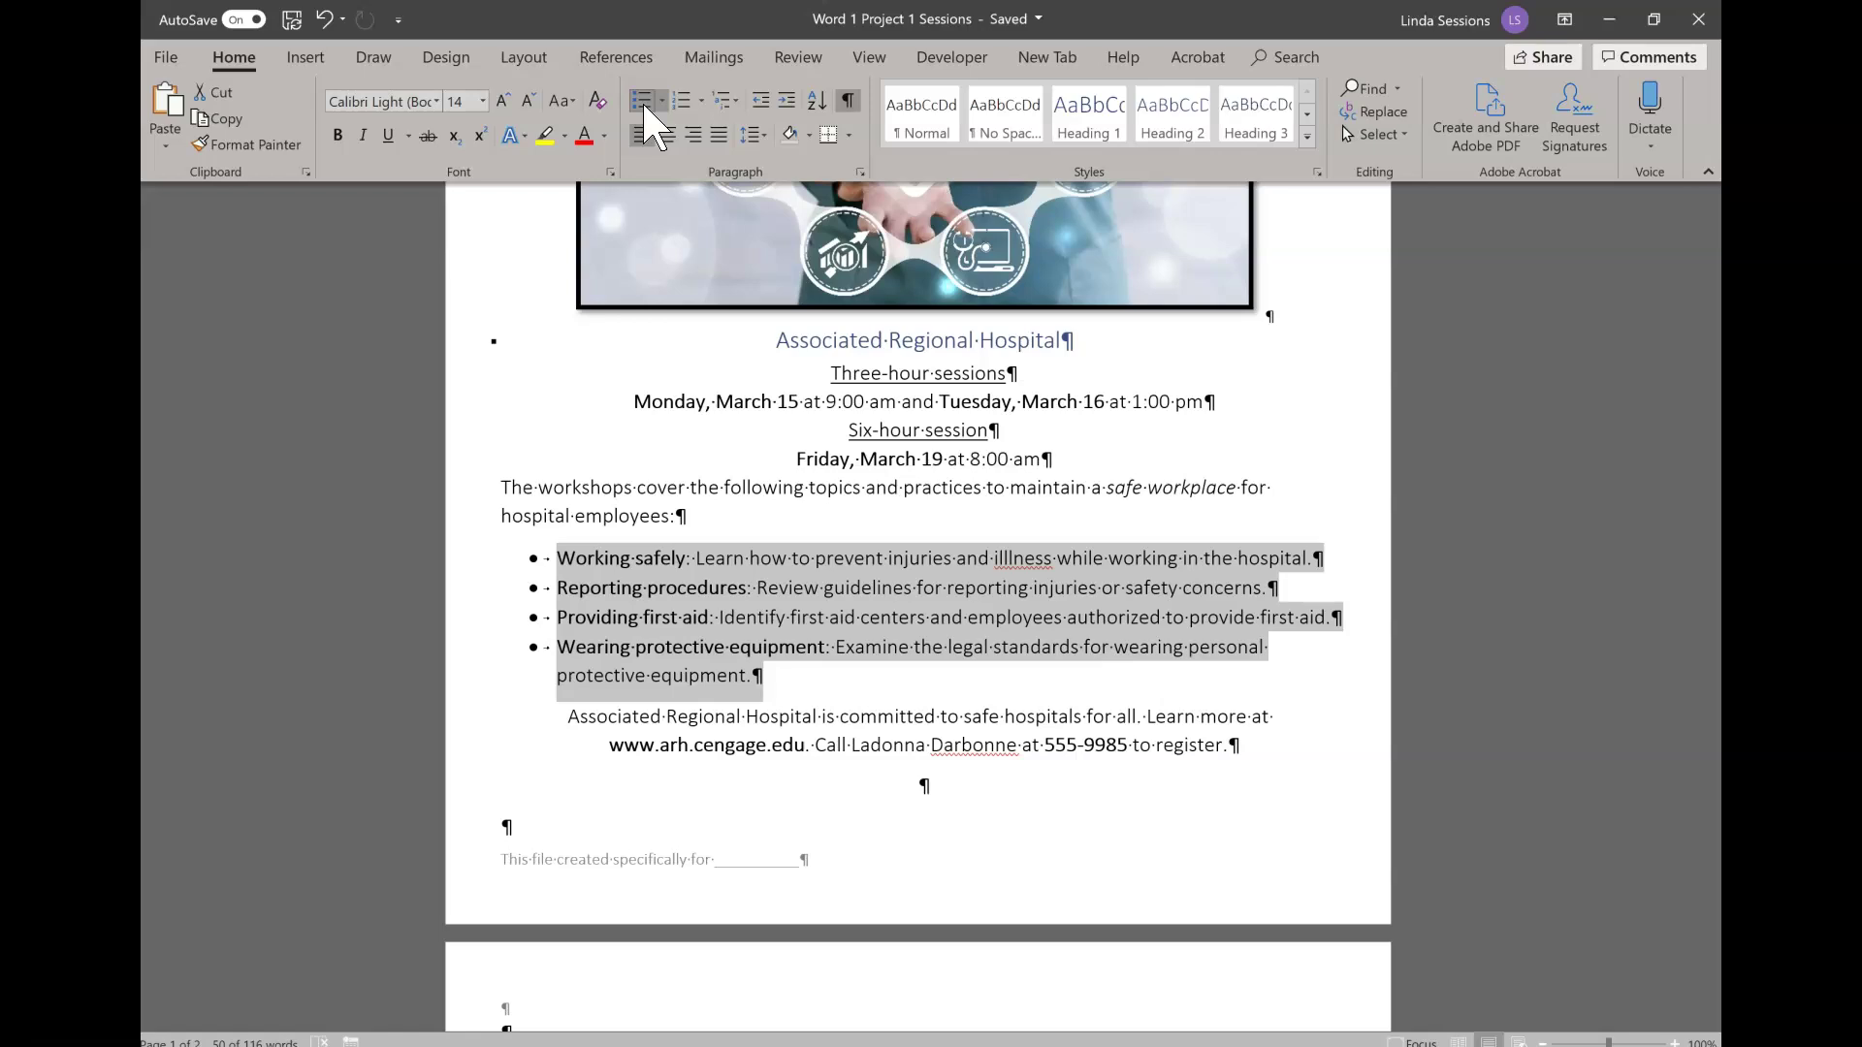
Step: Change the font of the bulleted topic list to Book Antiqua
left_click(437, 100)
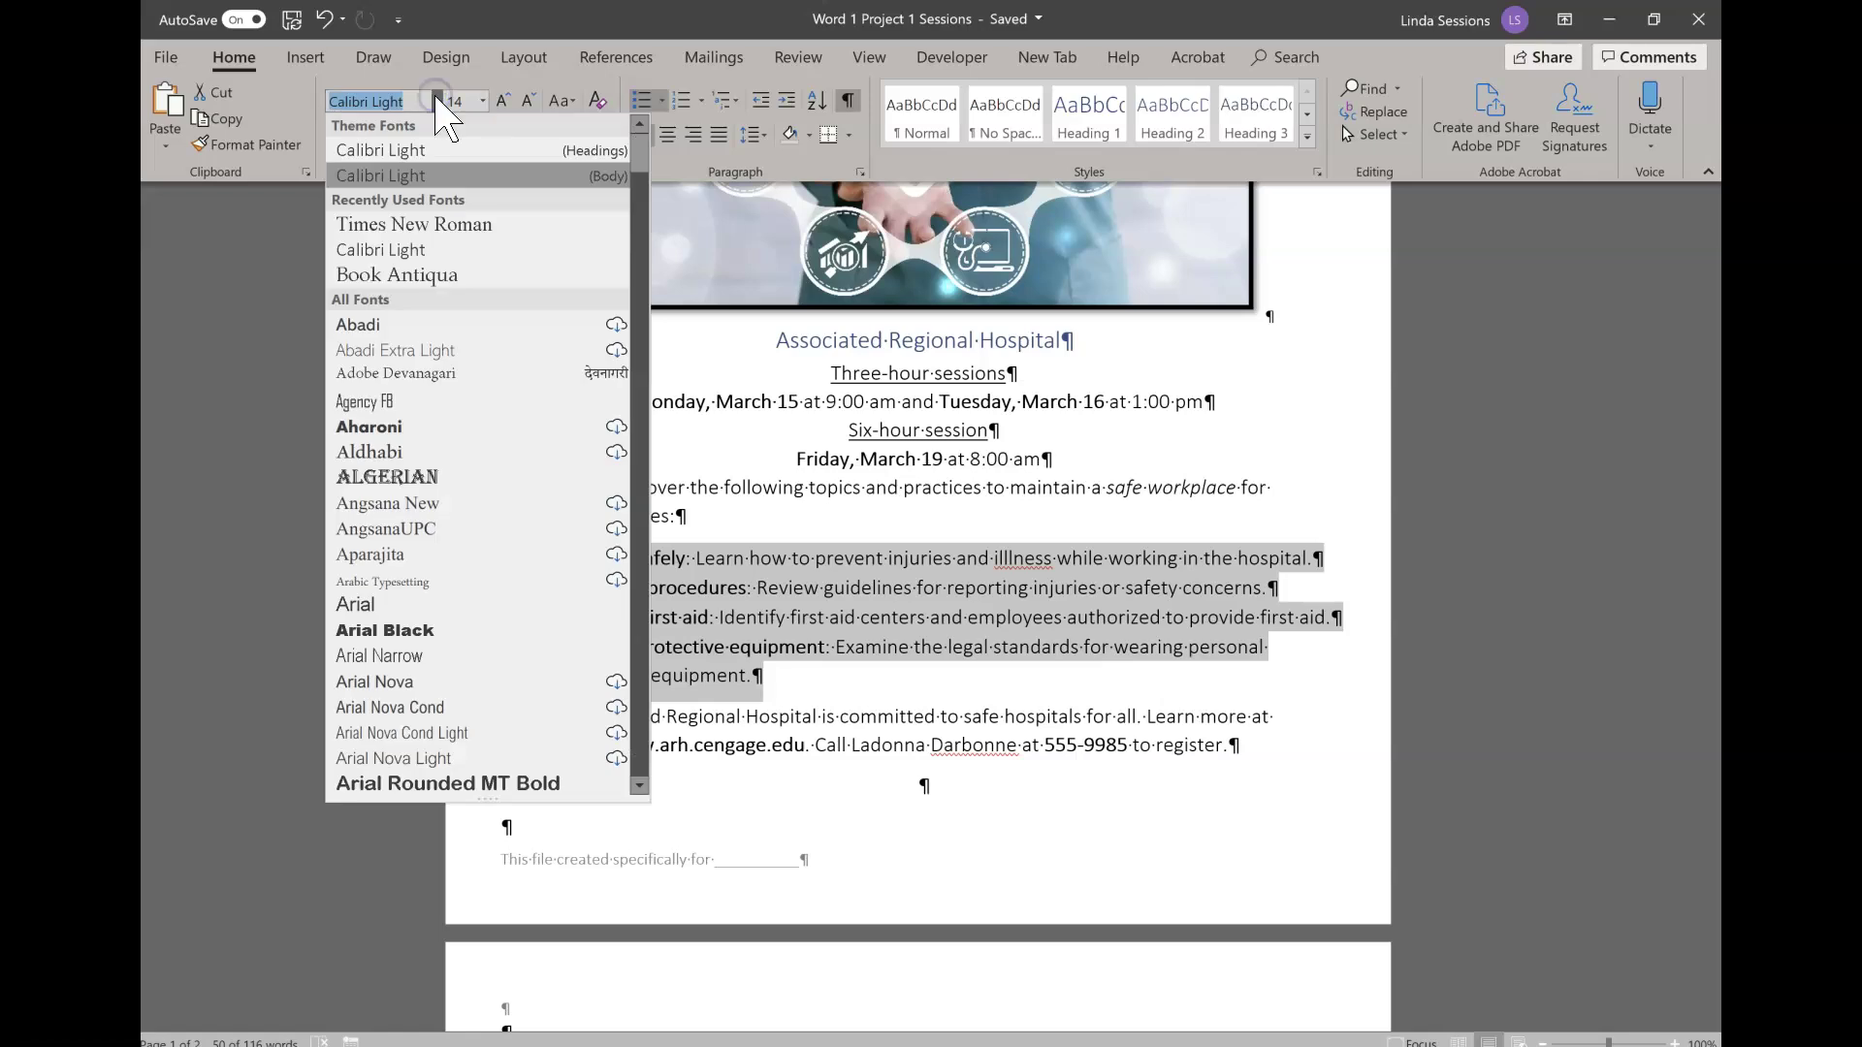
scroll(412, 398, "down", 6)
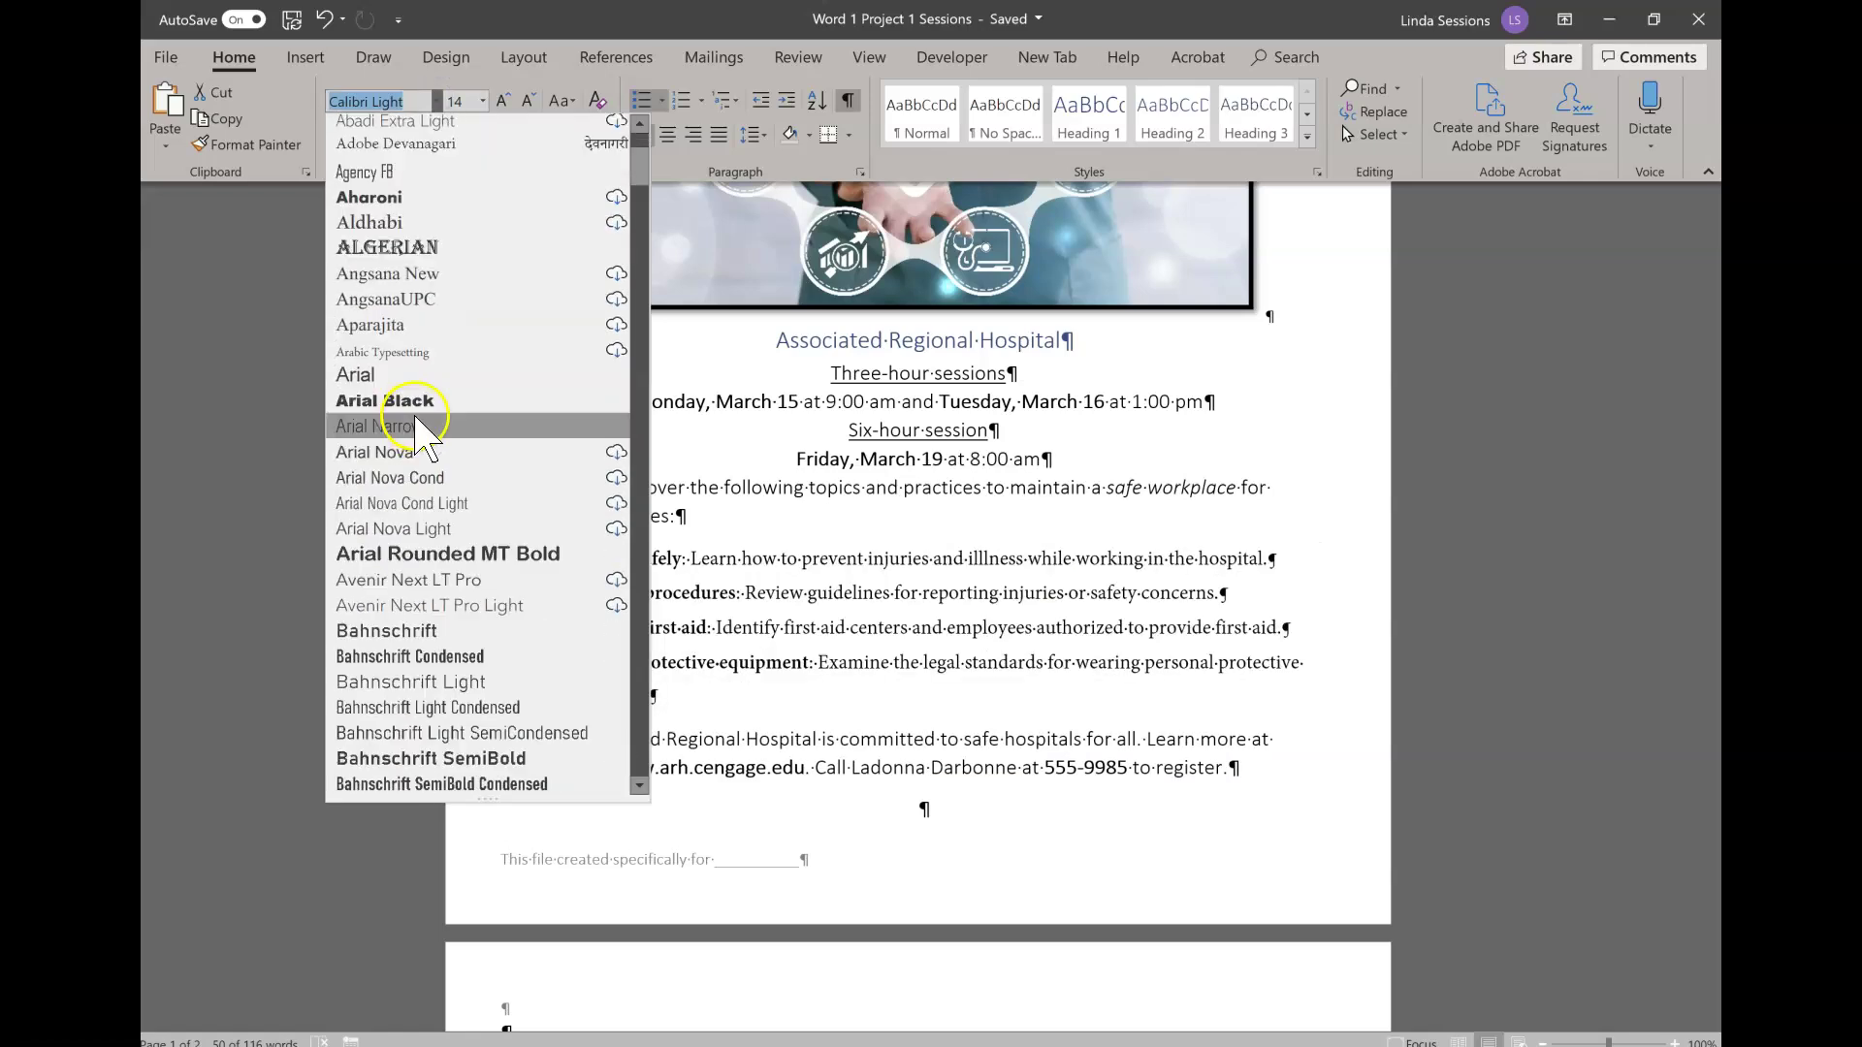
scroll(422, 402, "down", 7)
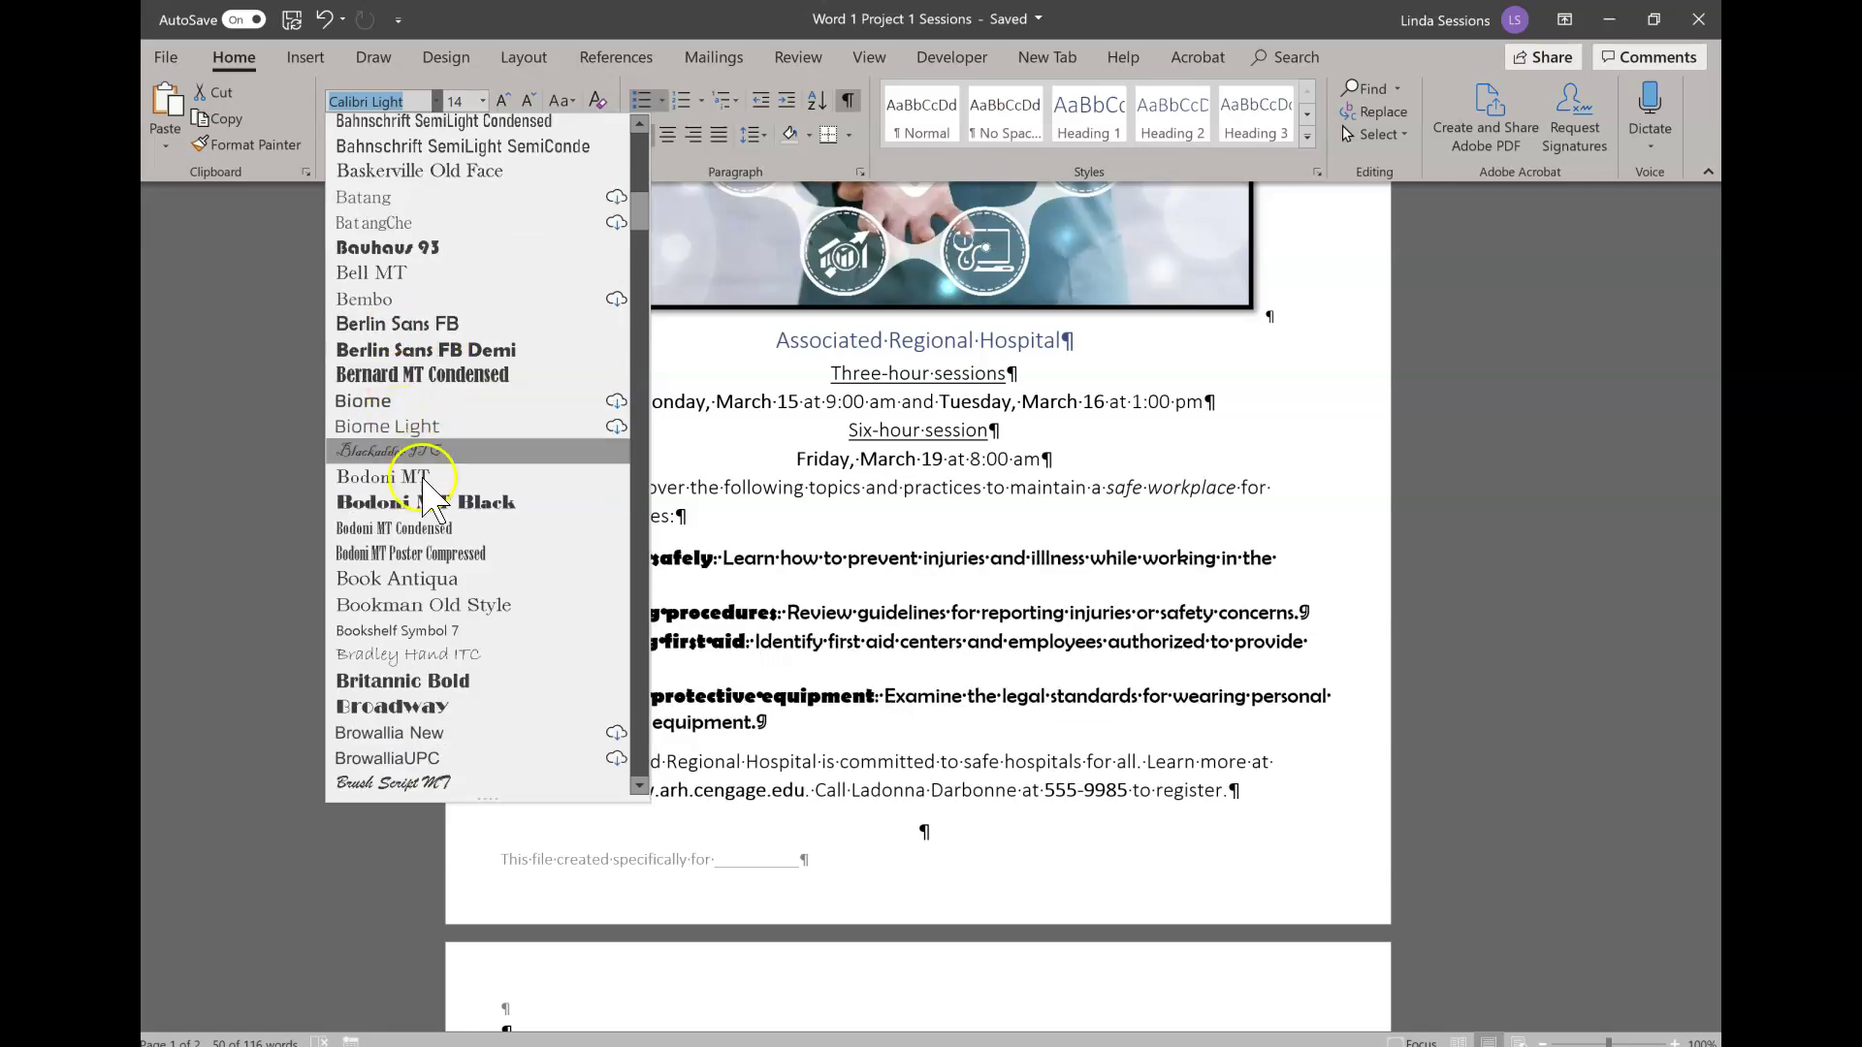
left_click(355, 580)
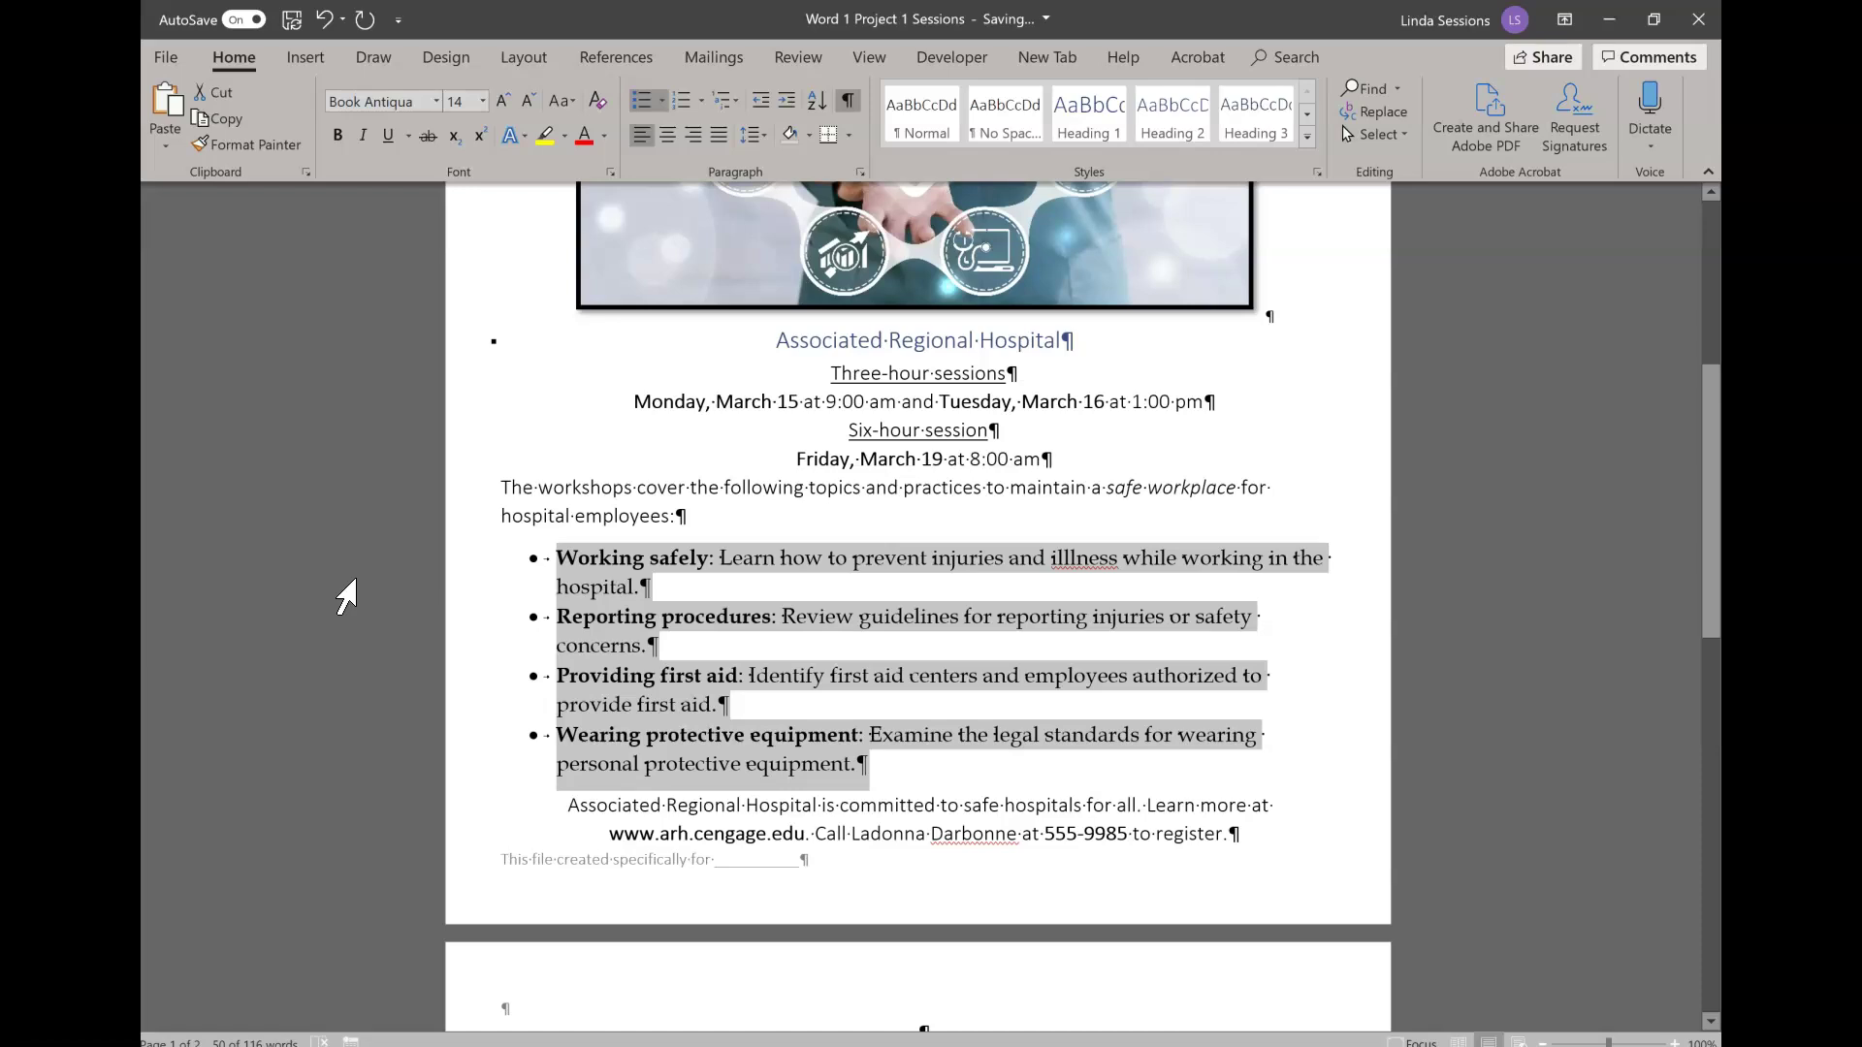
Step: Set the bulleted topics' font color to Dark Purple, Text 2
left_click(604, 136)
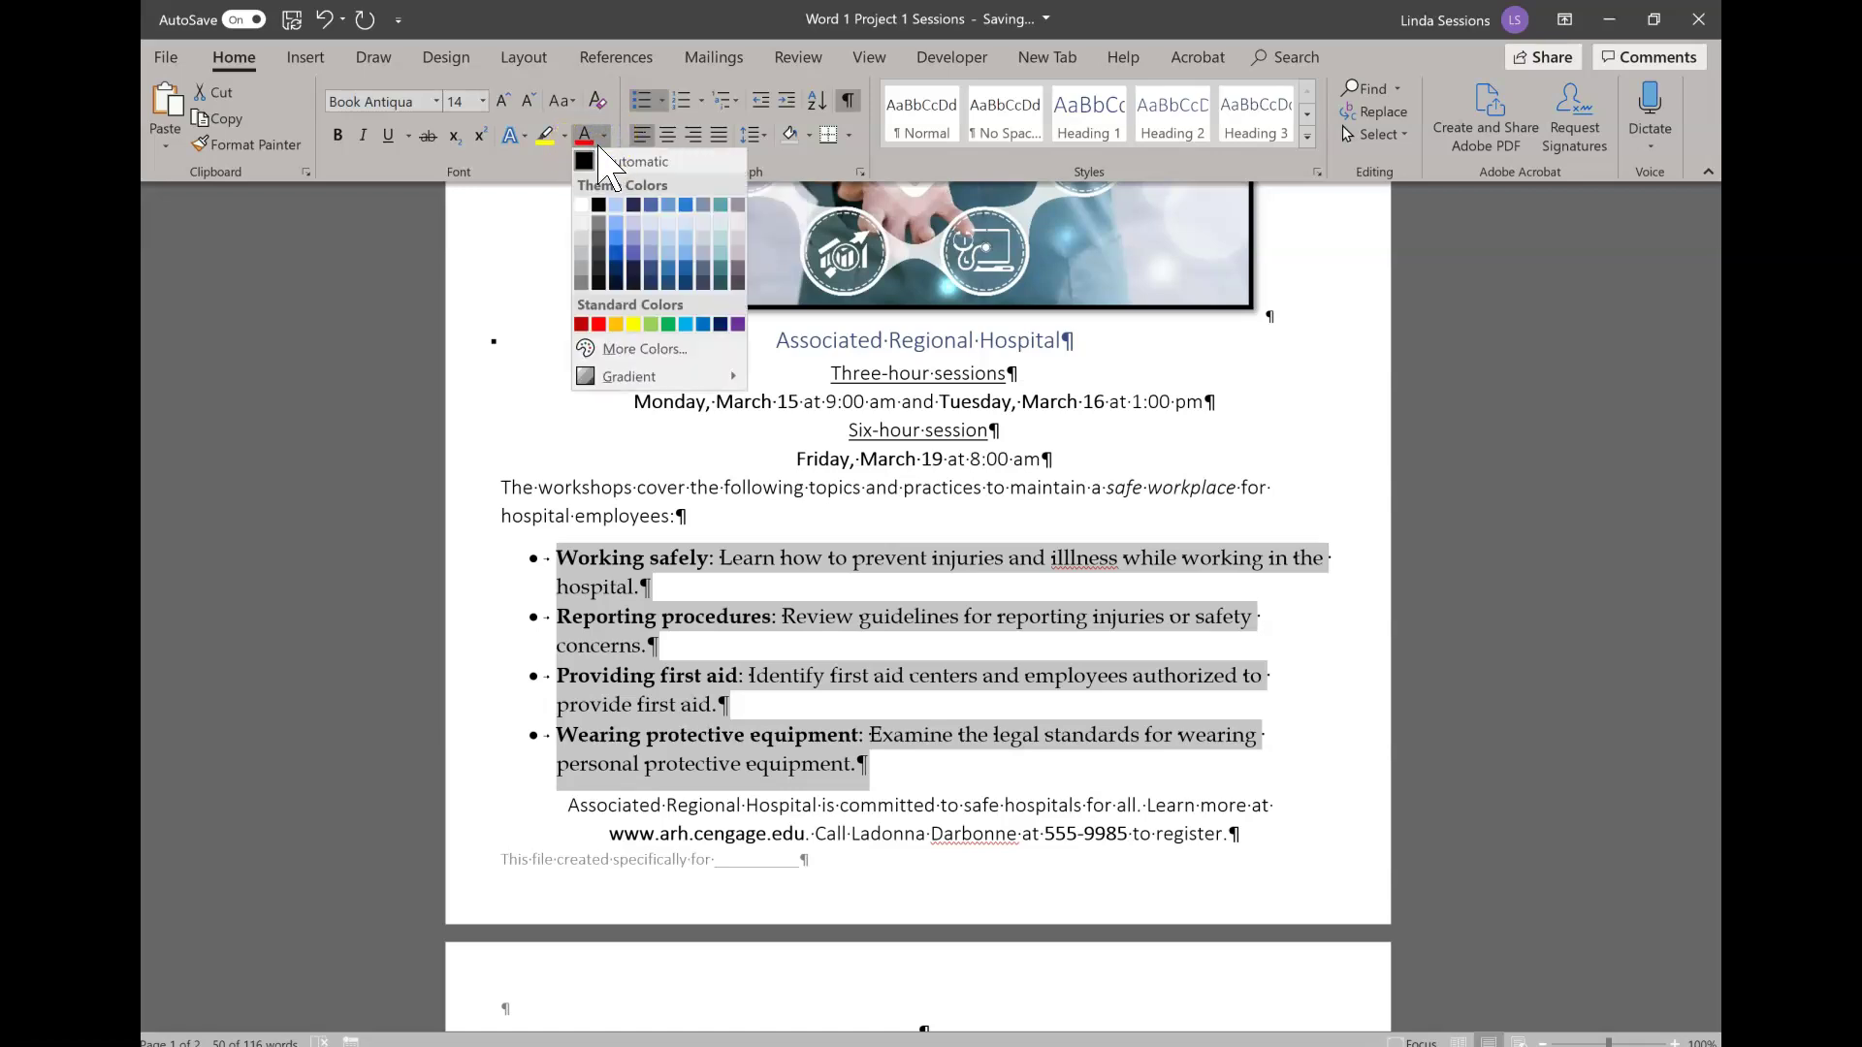
left_click(586, 163)
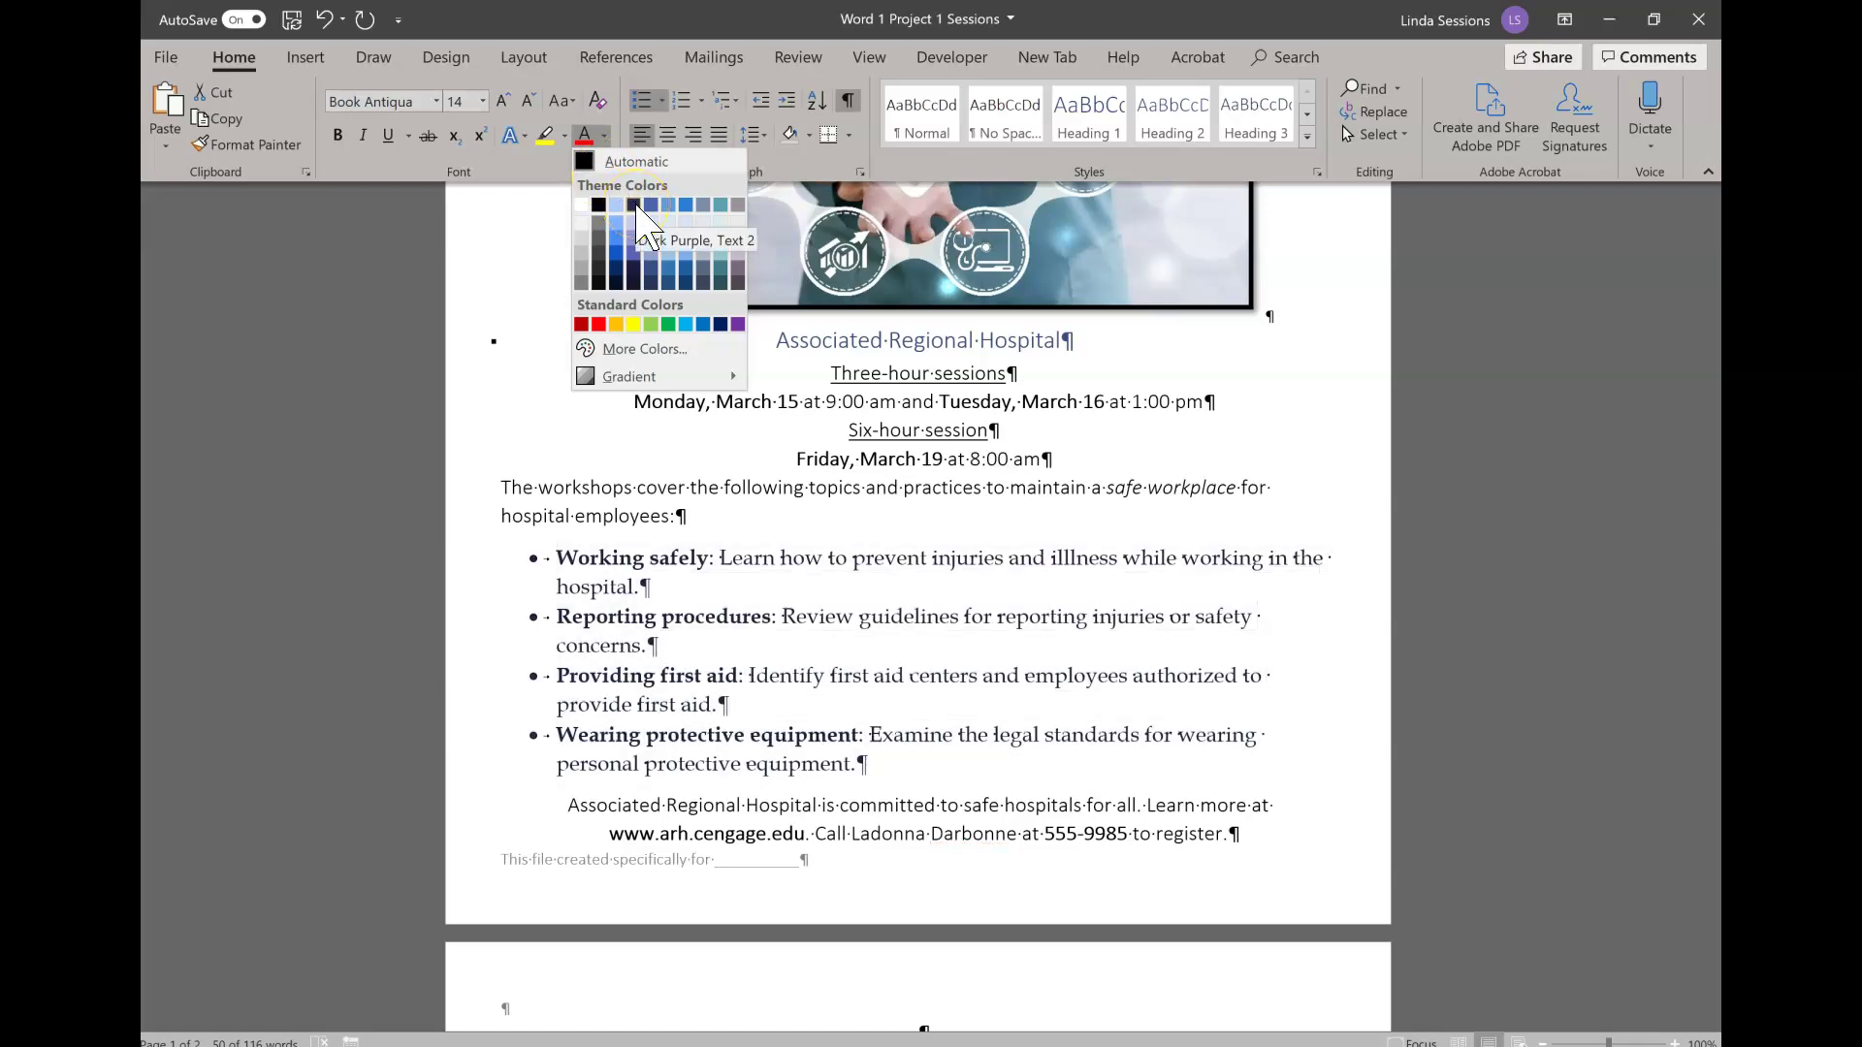
left_click(636, 206)
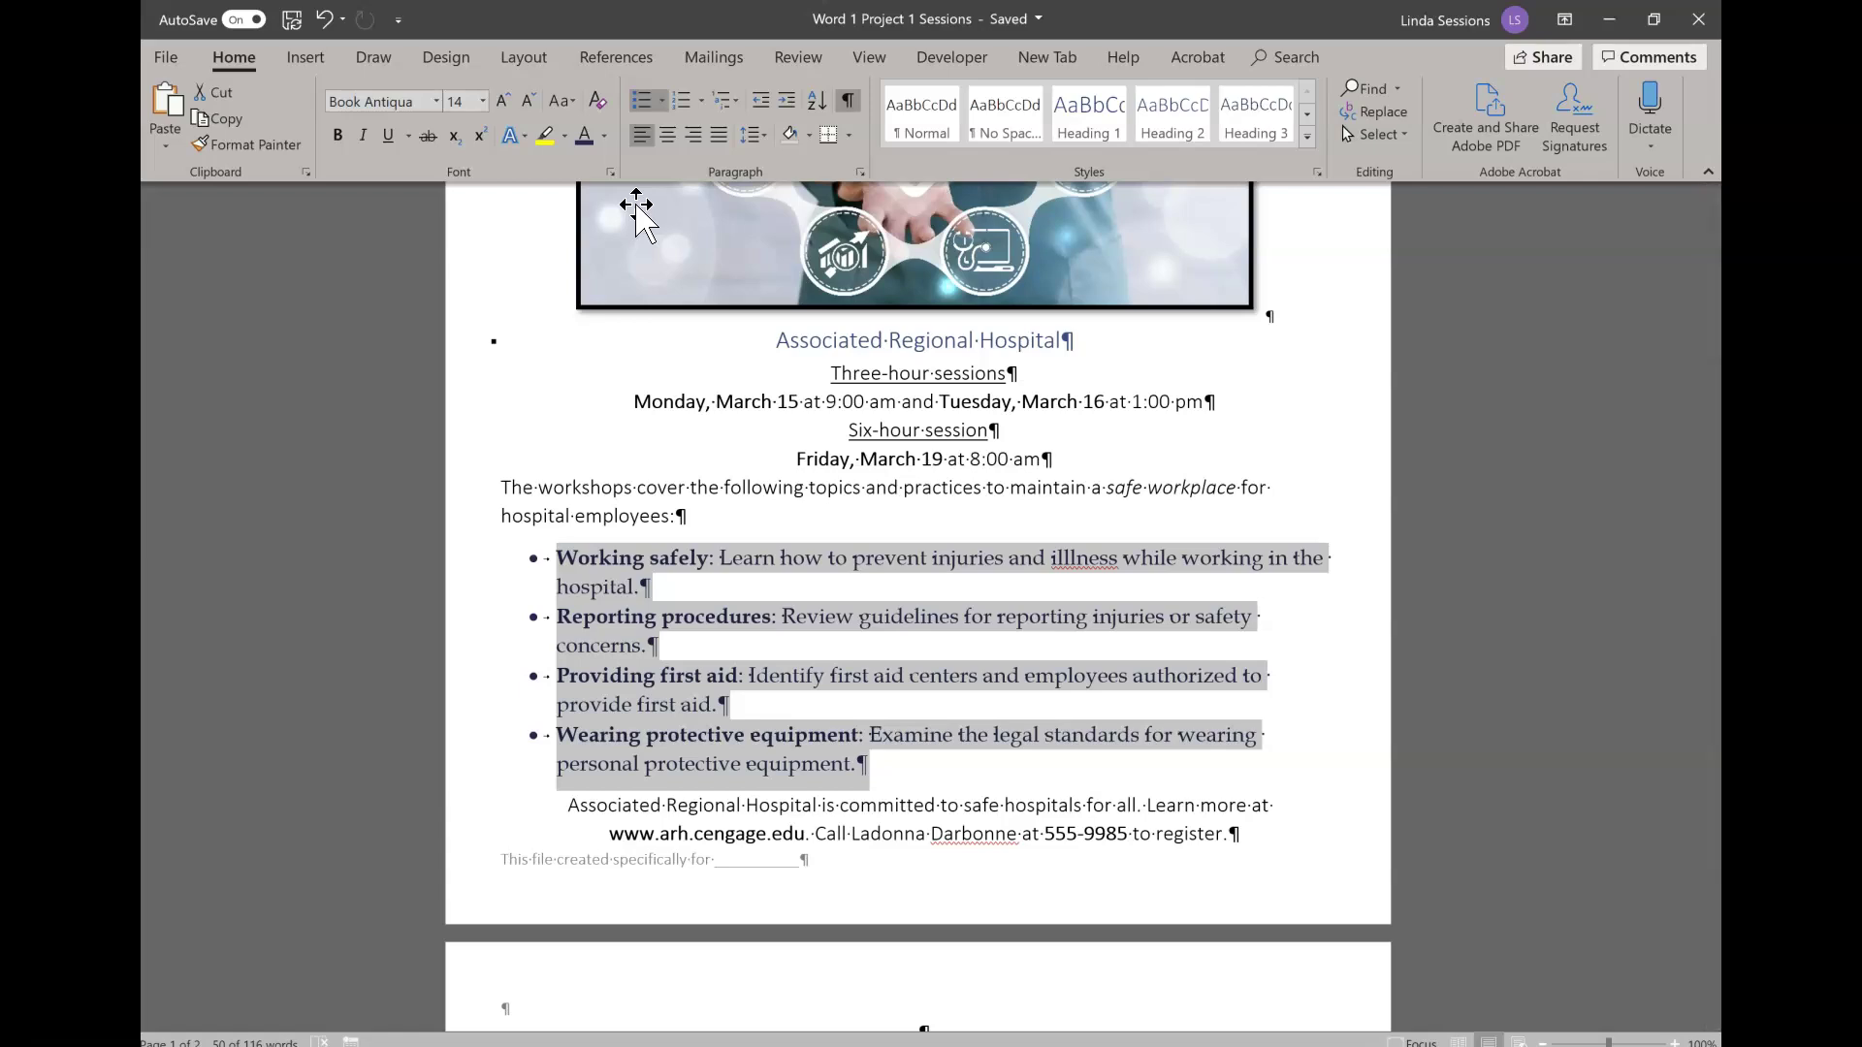
Step: Set the bulleted topics to 12 pt, then select the closing registration paragraph
left_click(482, 102)
left_click(483, 101)
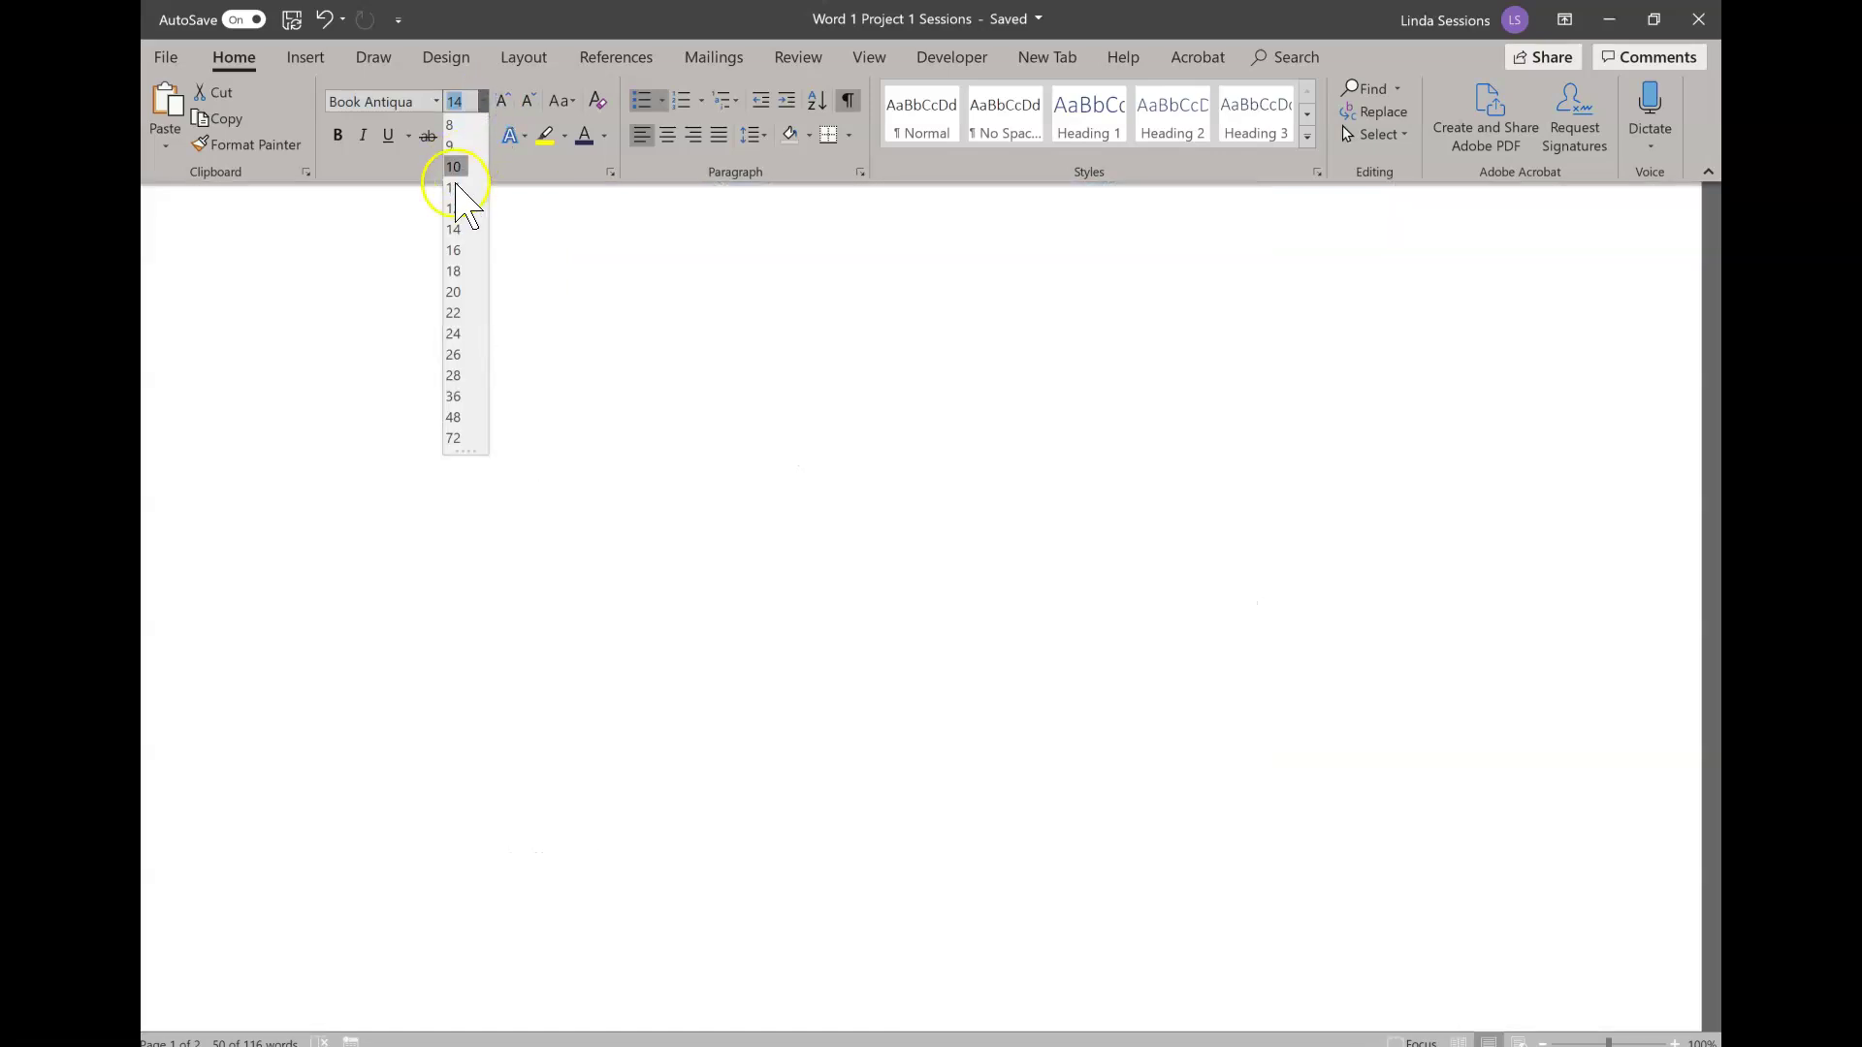
left_click(456, 205)
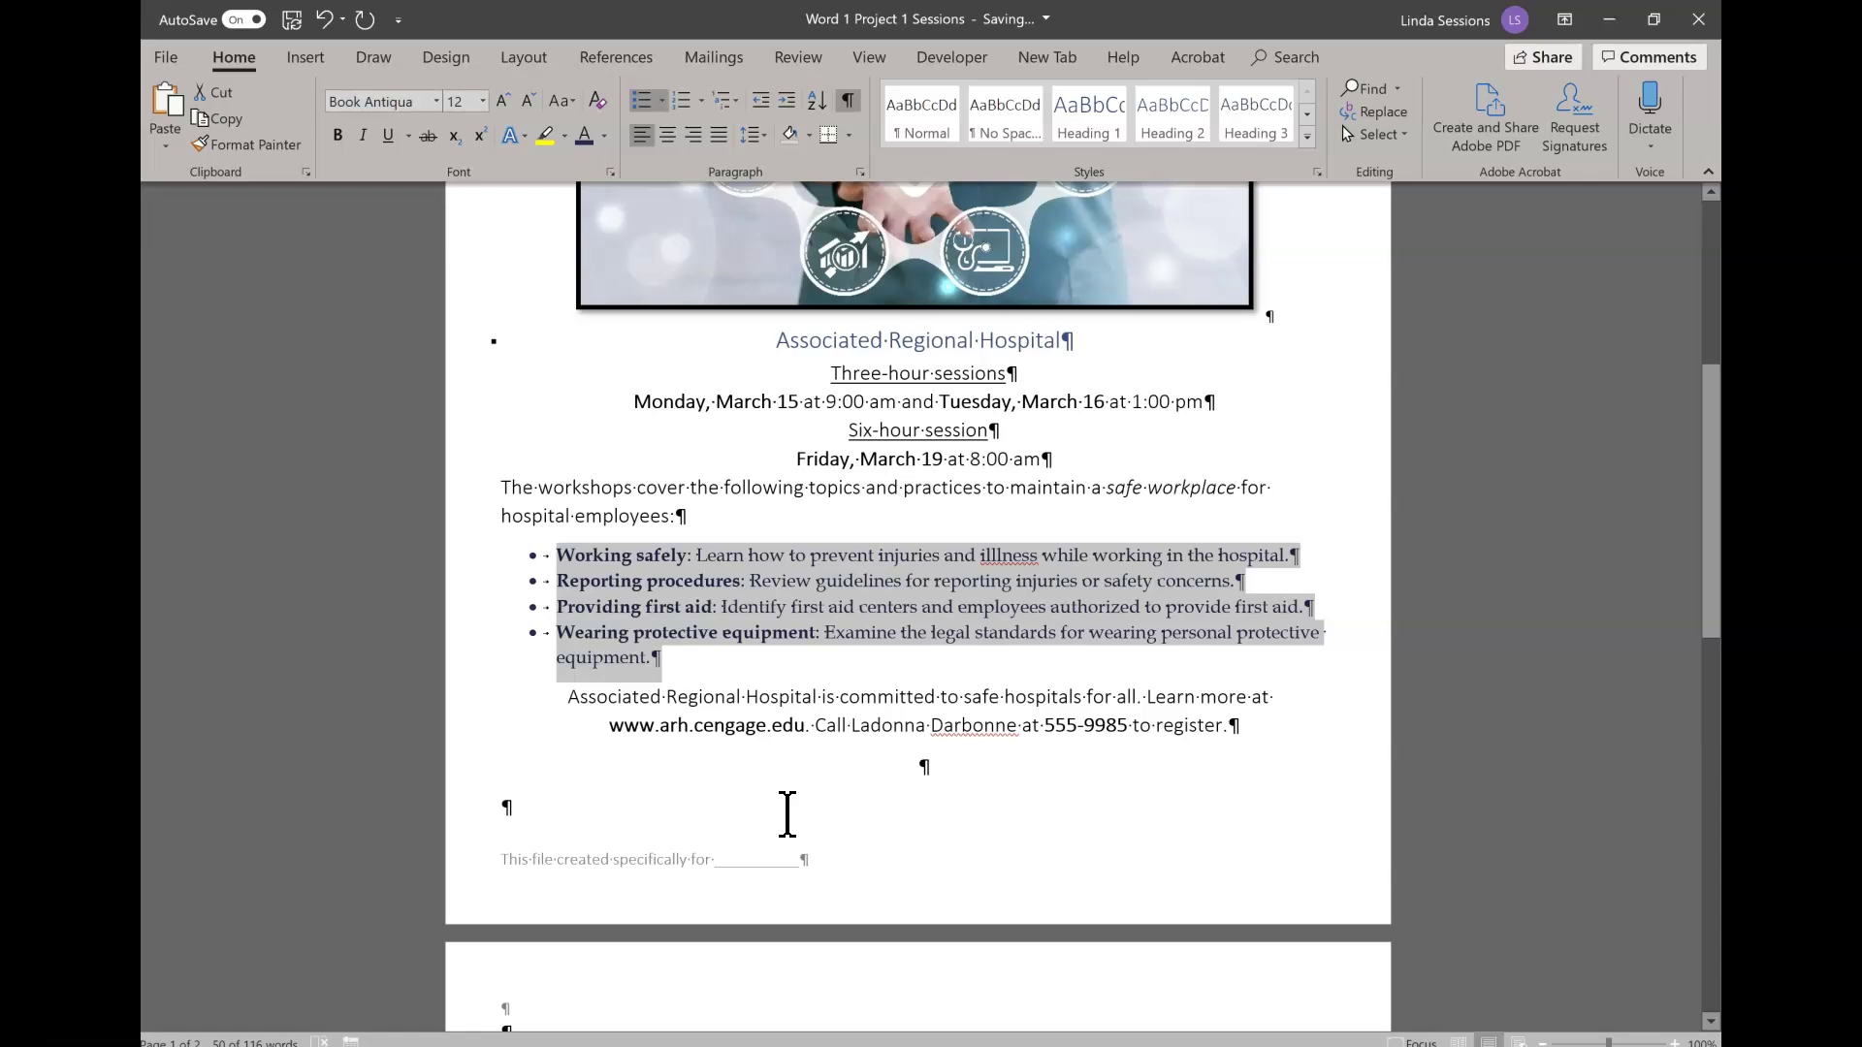
left_click(774, 774)
left_click_drag(568, 697, 1246, 742)
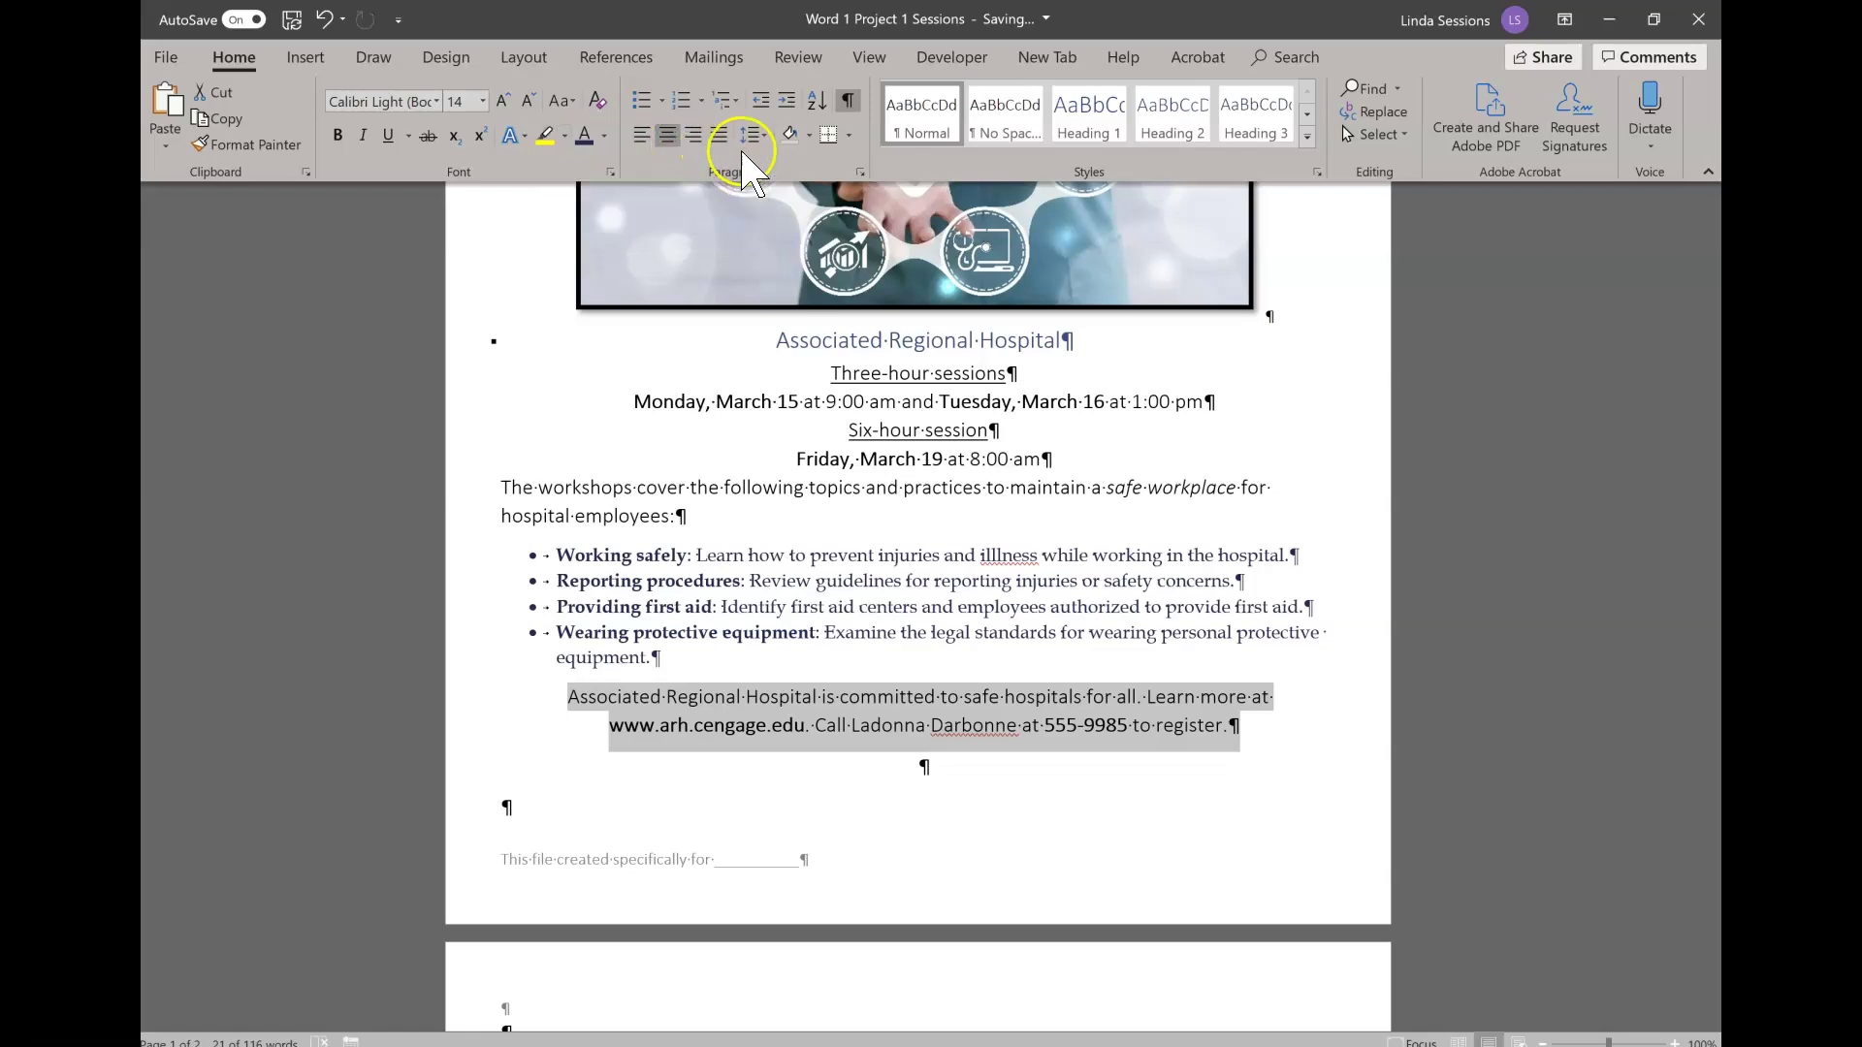
Step: Shade the closing registration paragraph Dark Purple, Text 2, Lighter 80%
left_click(791, 136)
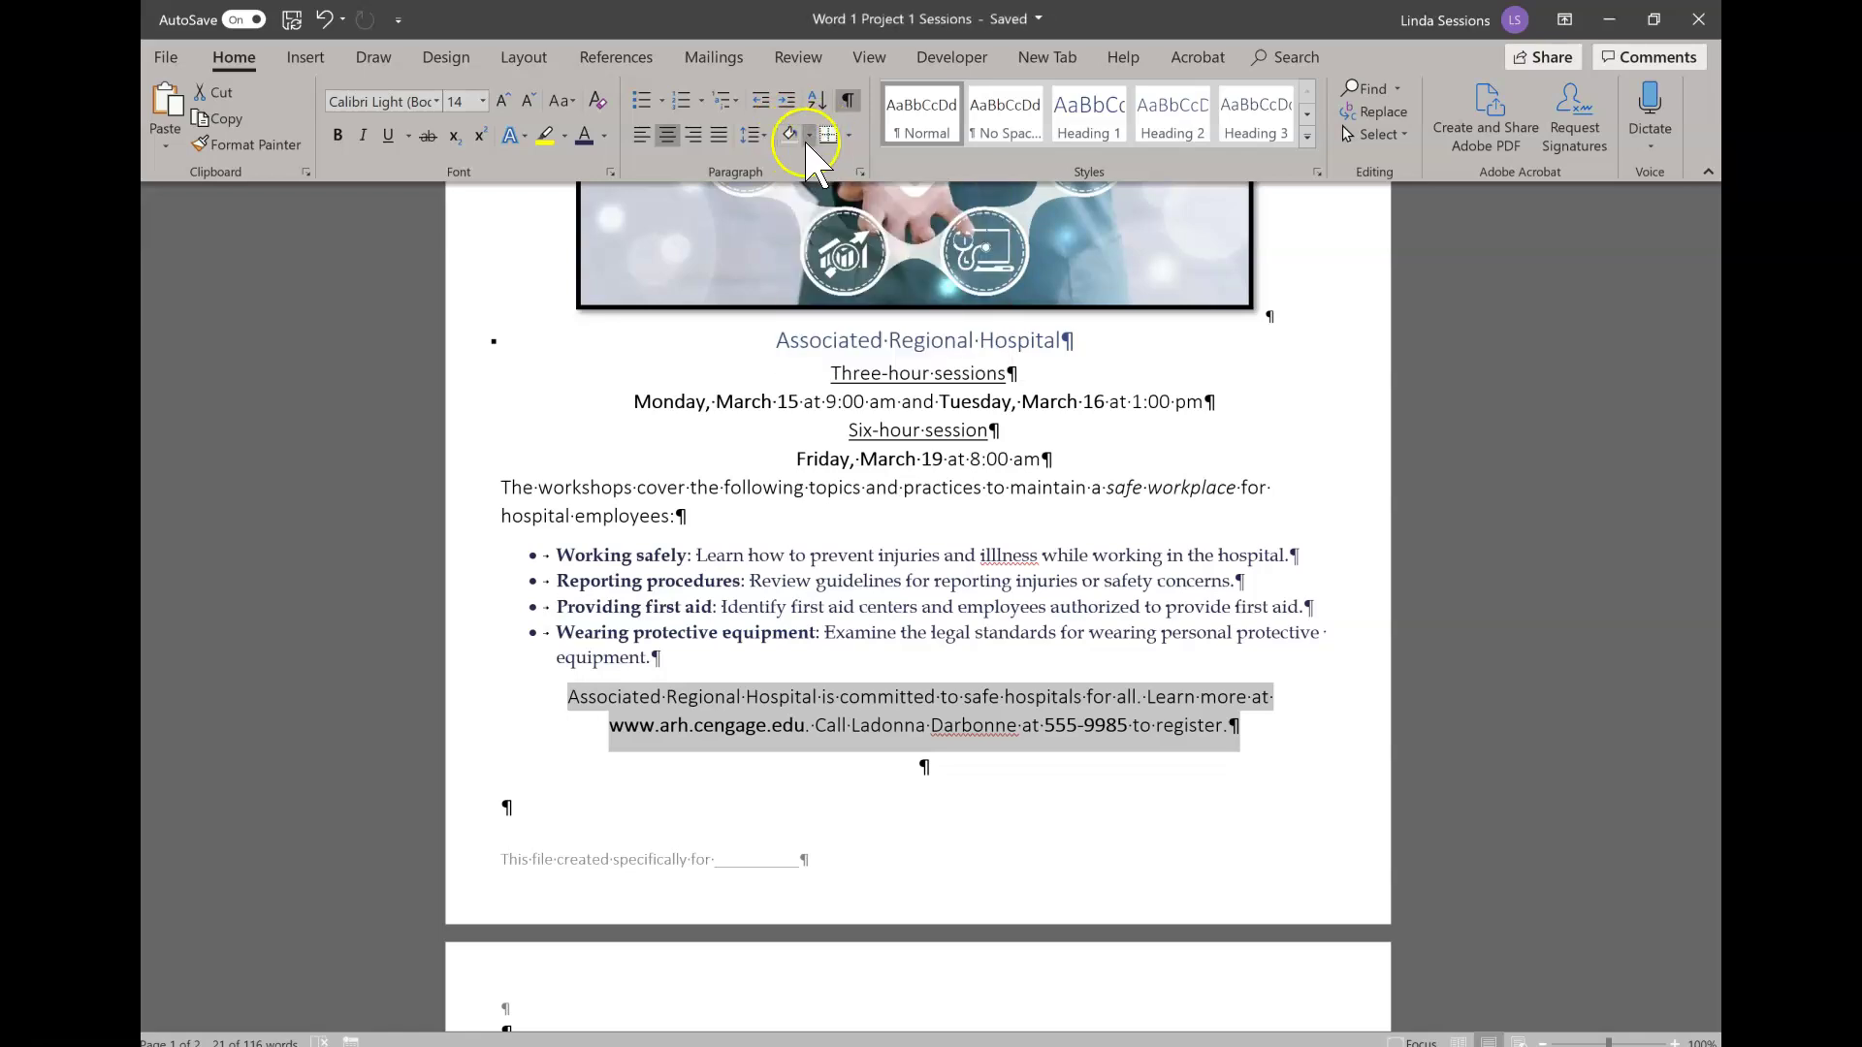
left_click(811, 136)
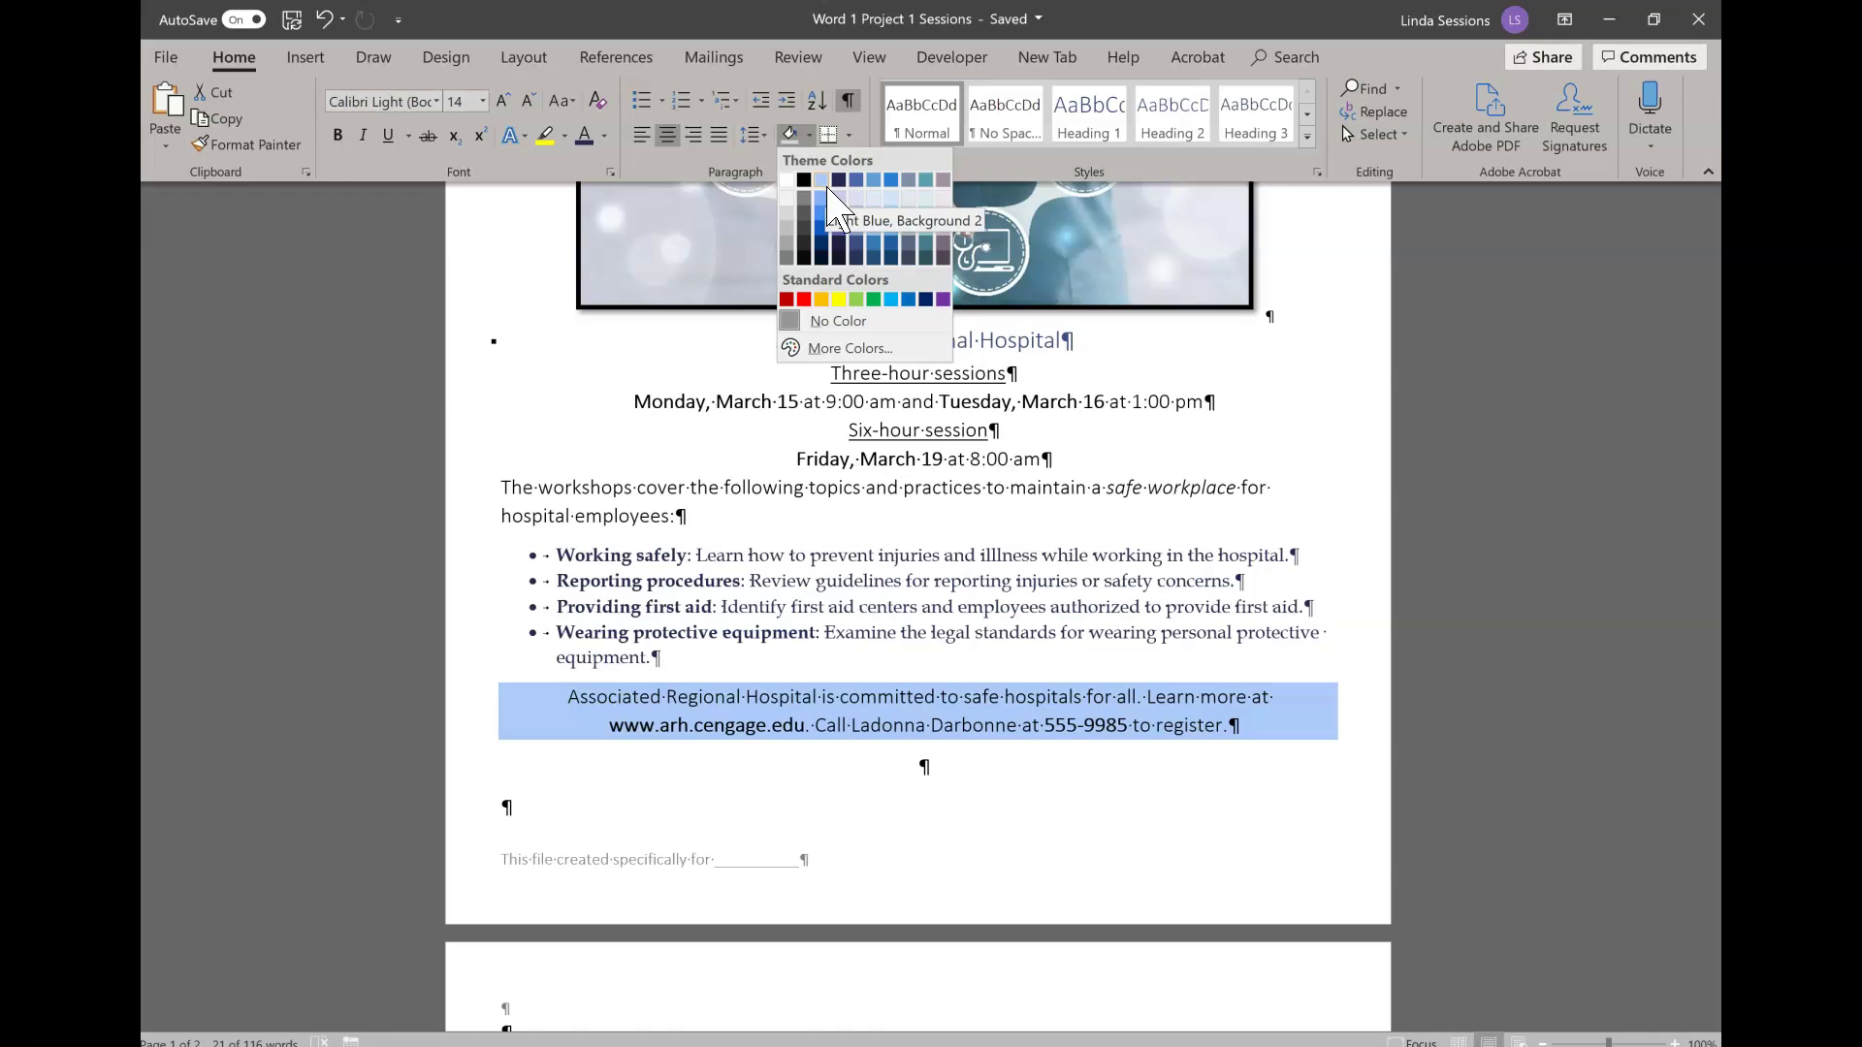
left_click(840, 181)
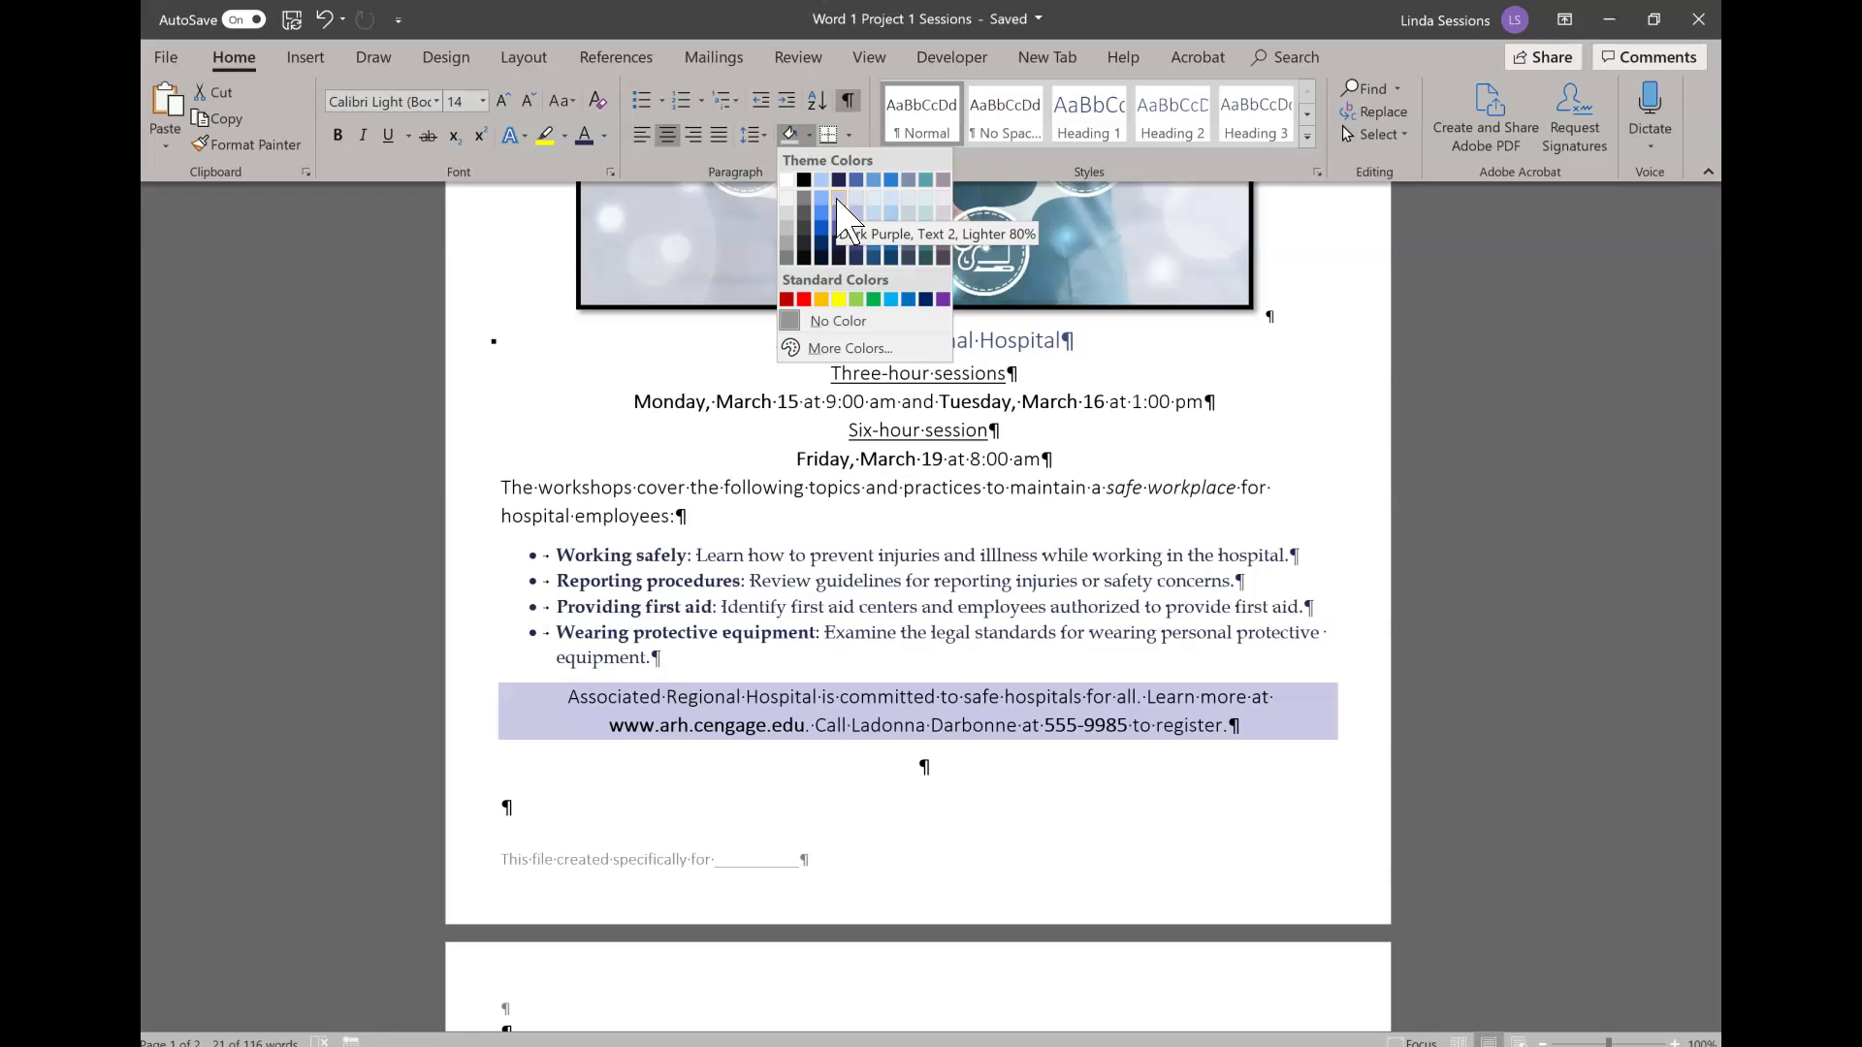
left_click(839, 201)
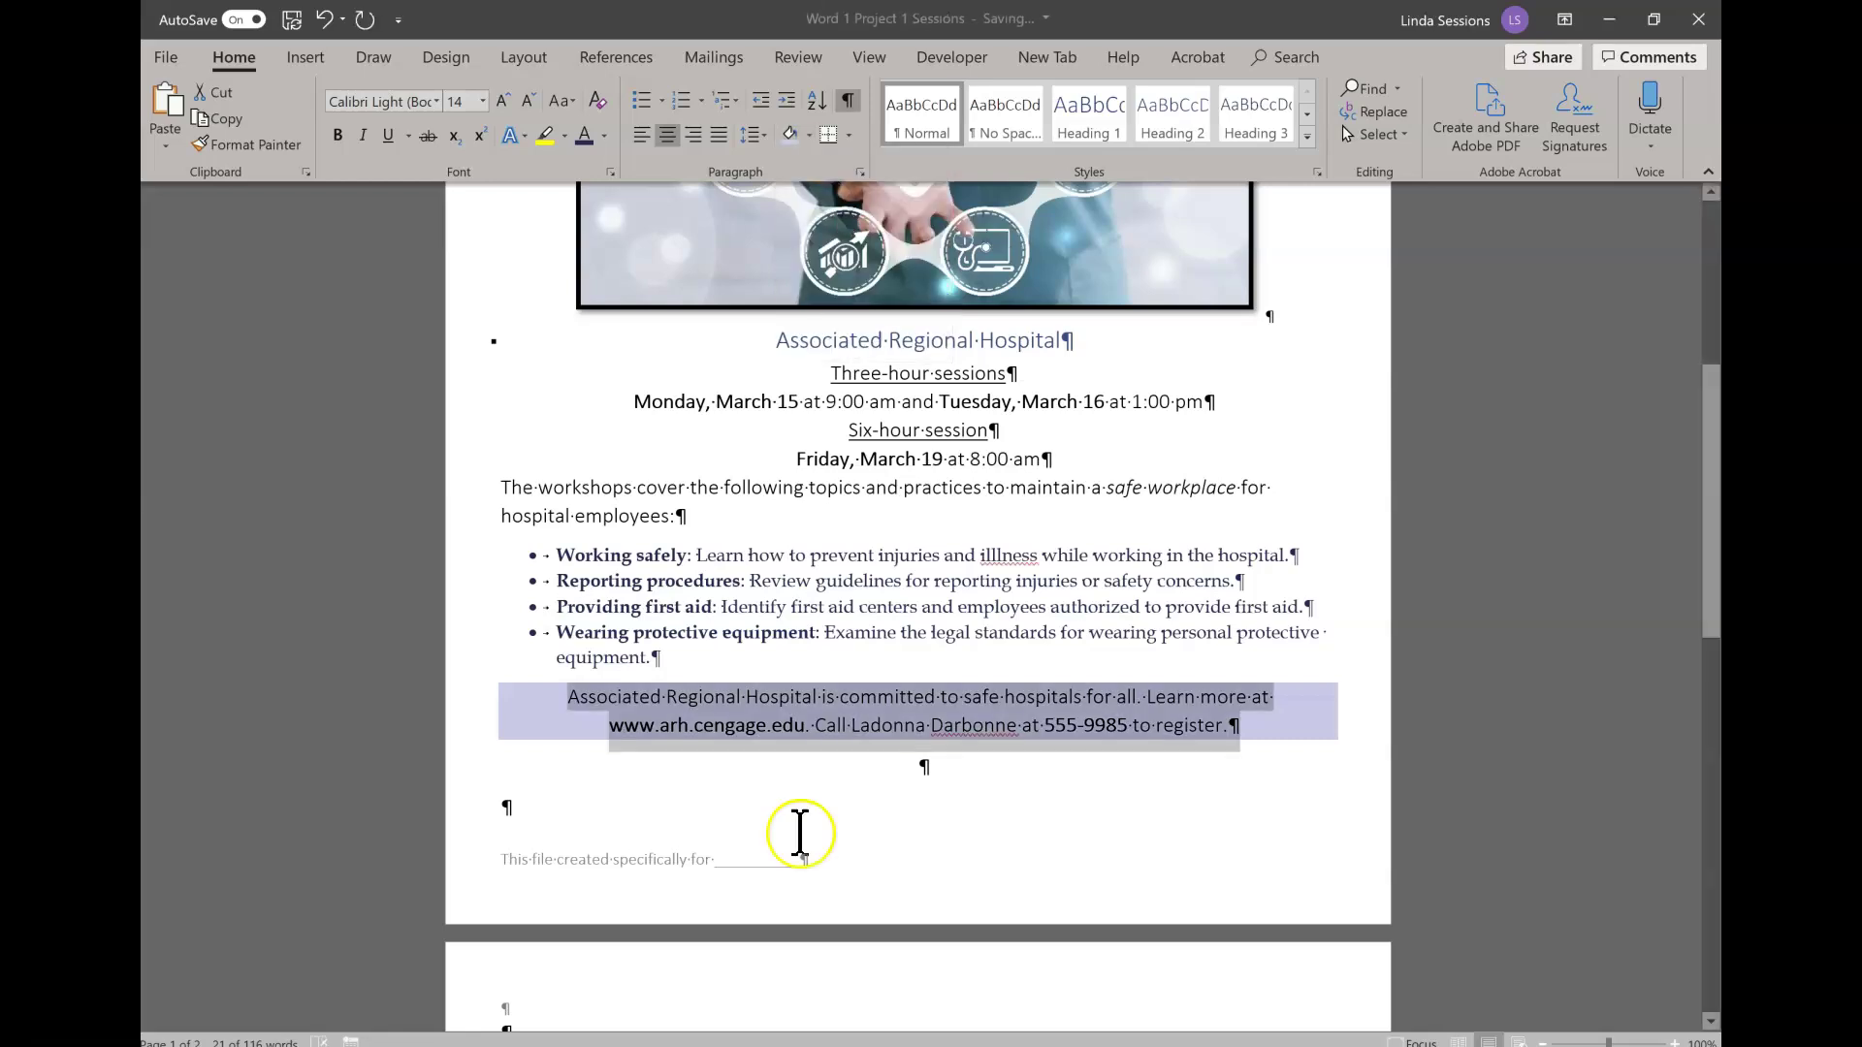
left_click(1317, 556)
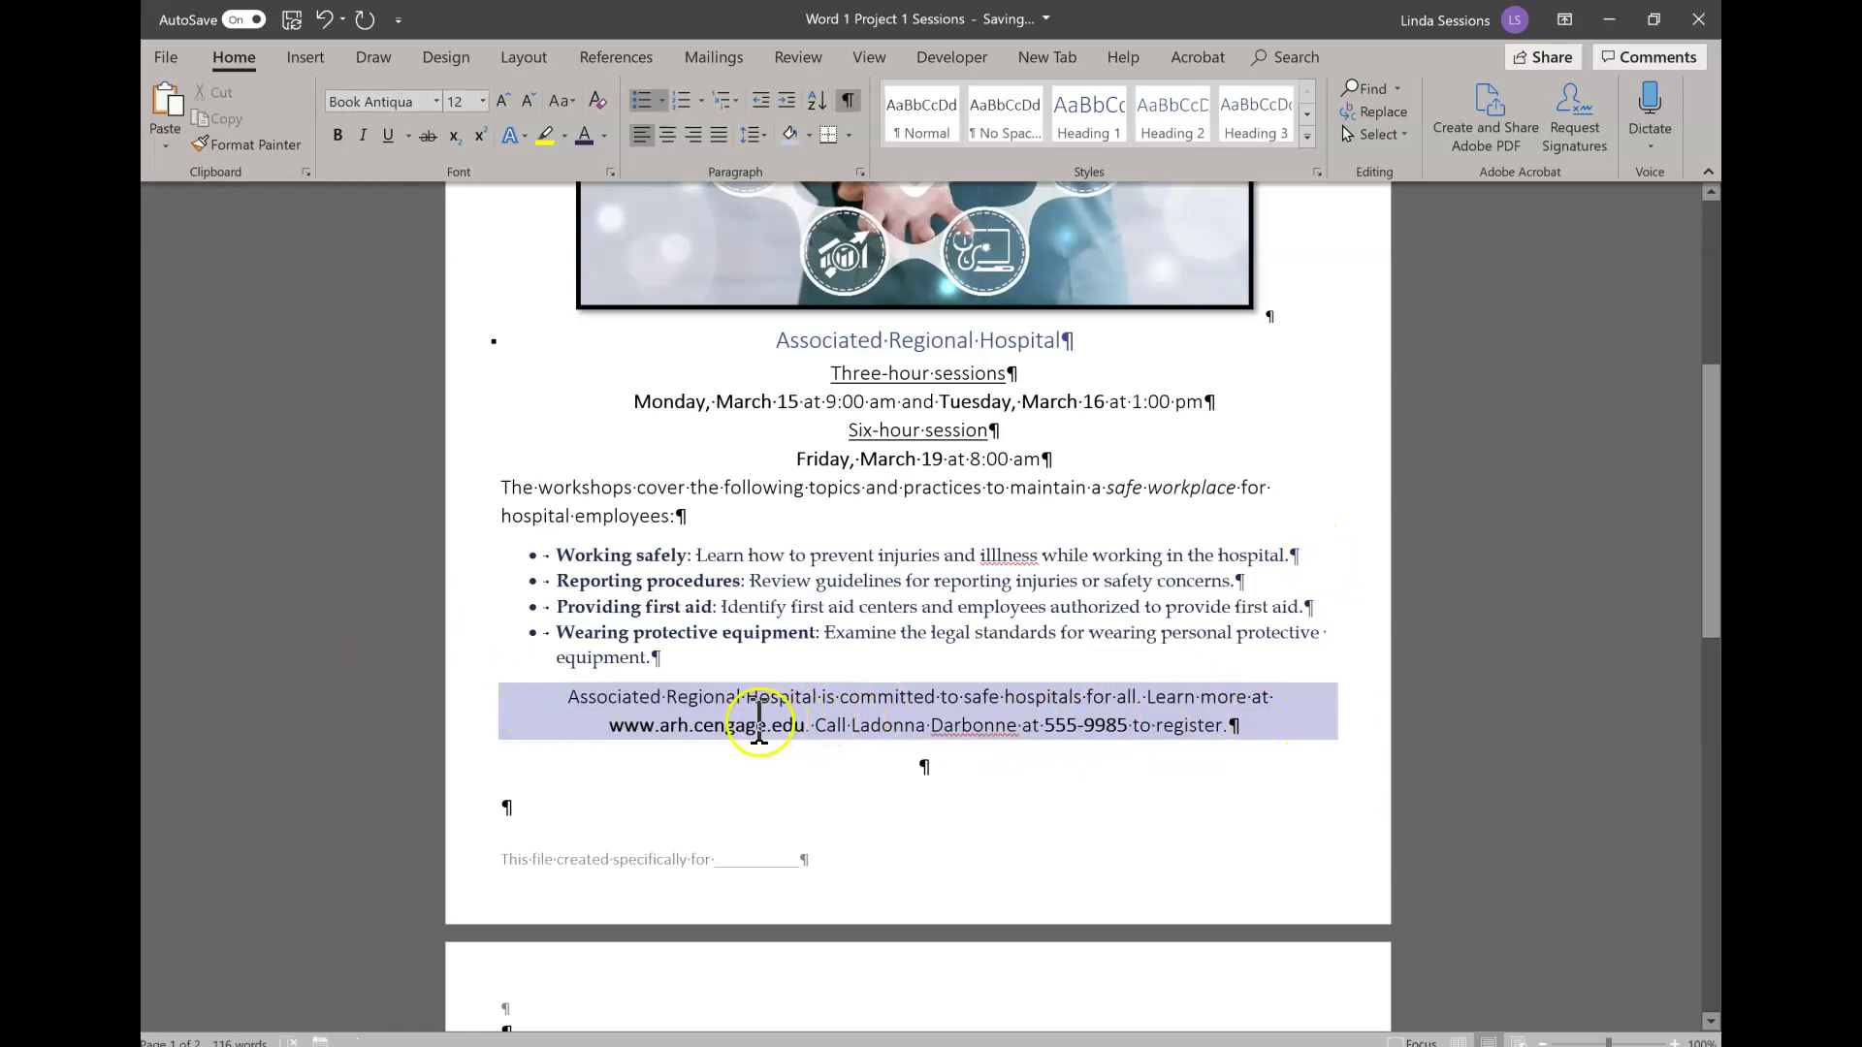
left_click_drag(553, 698, 1258, 749)
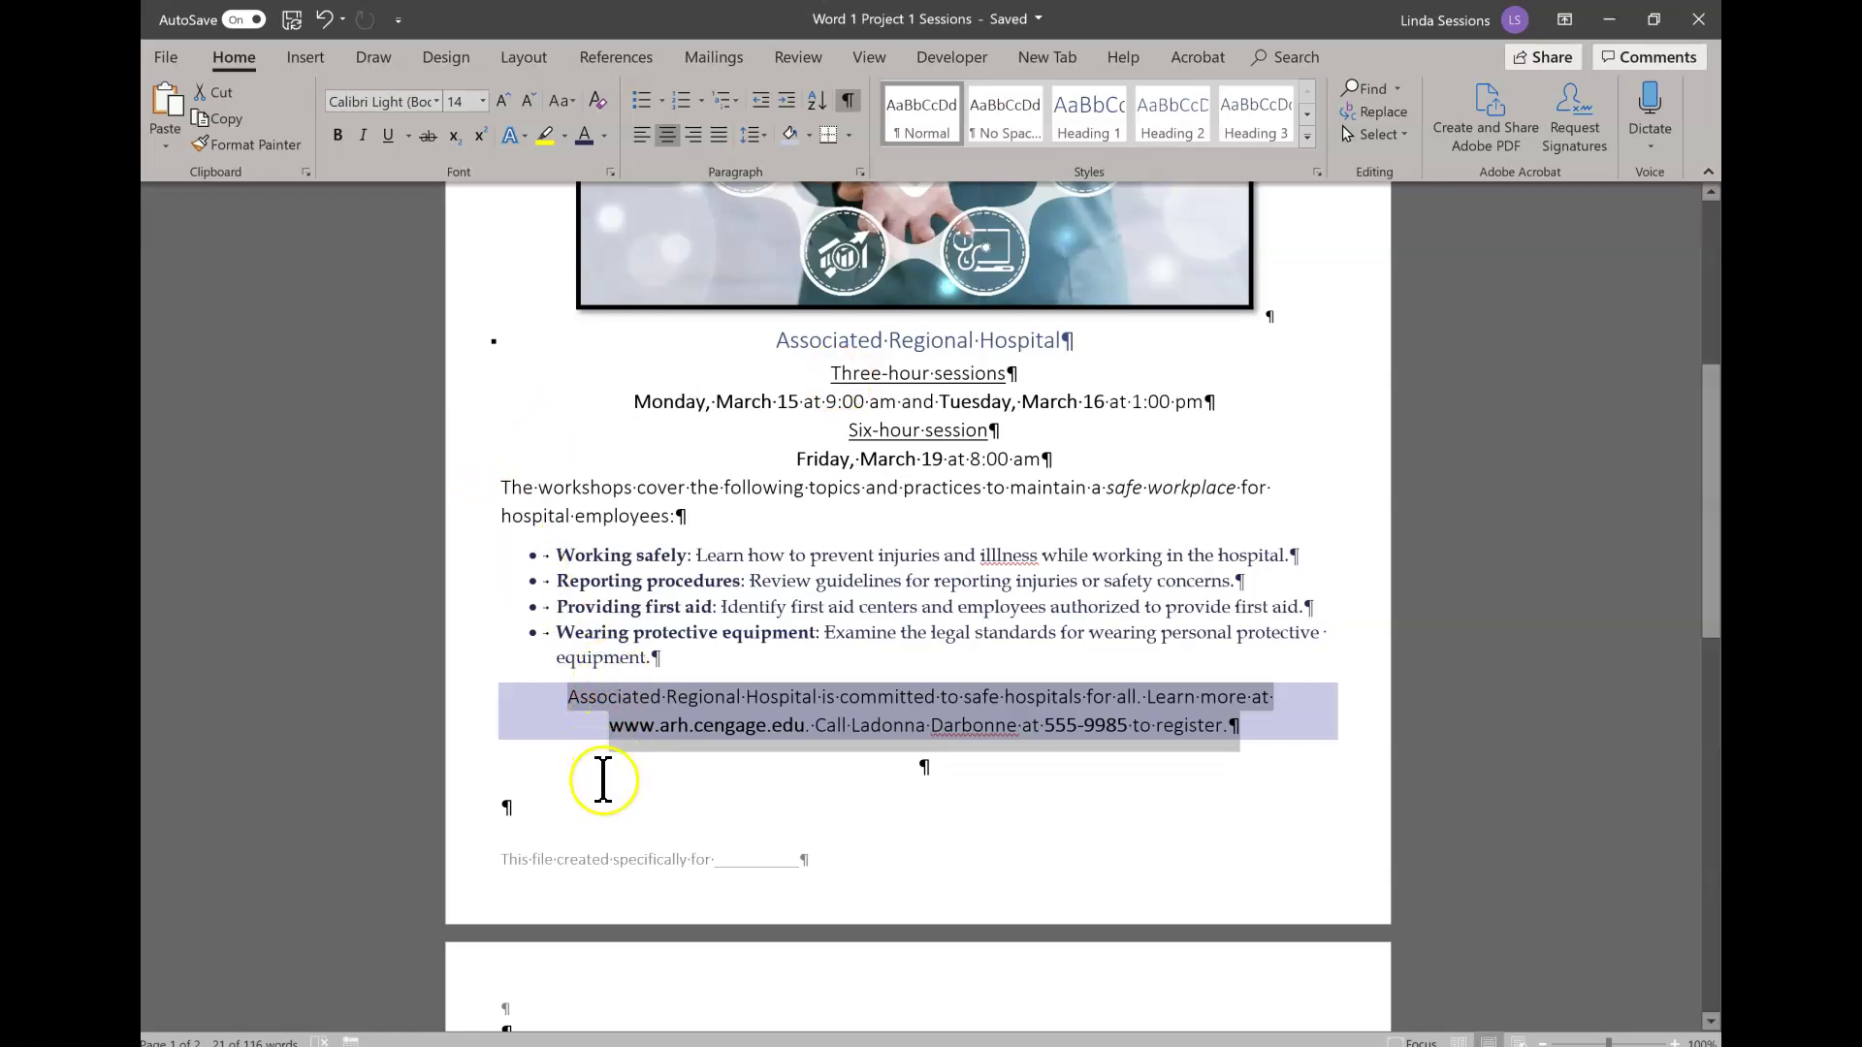
Step: Set the closing paragraph's spacing to 12 pt before and 6 pt after
left_click(772, 138)
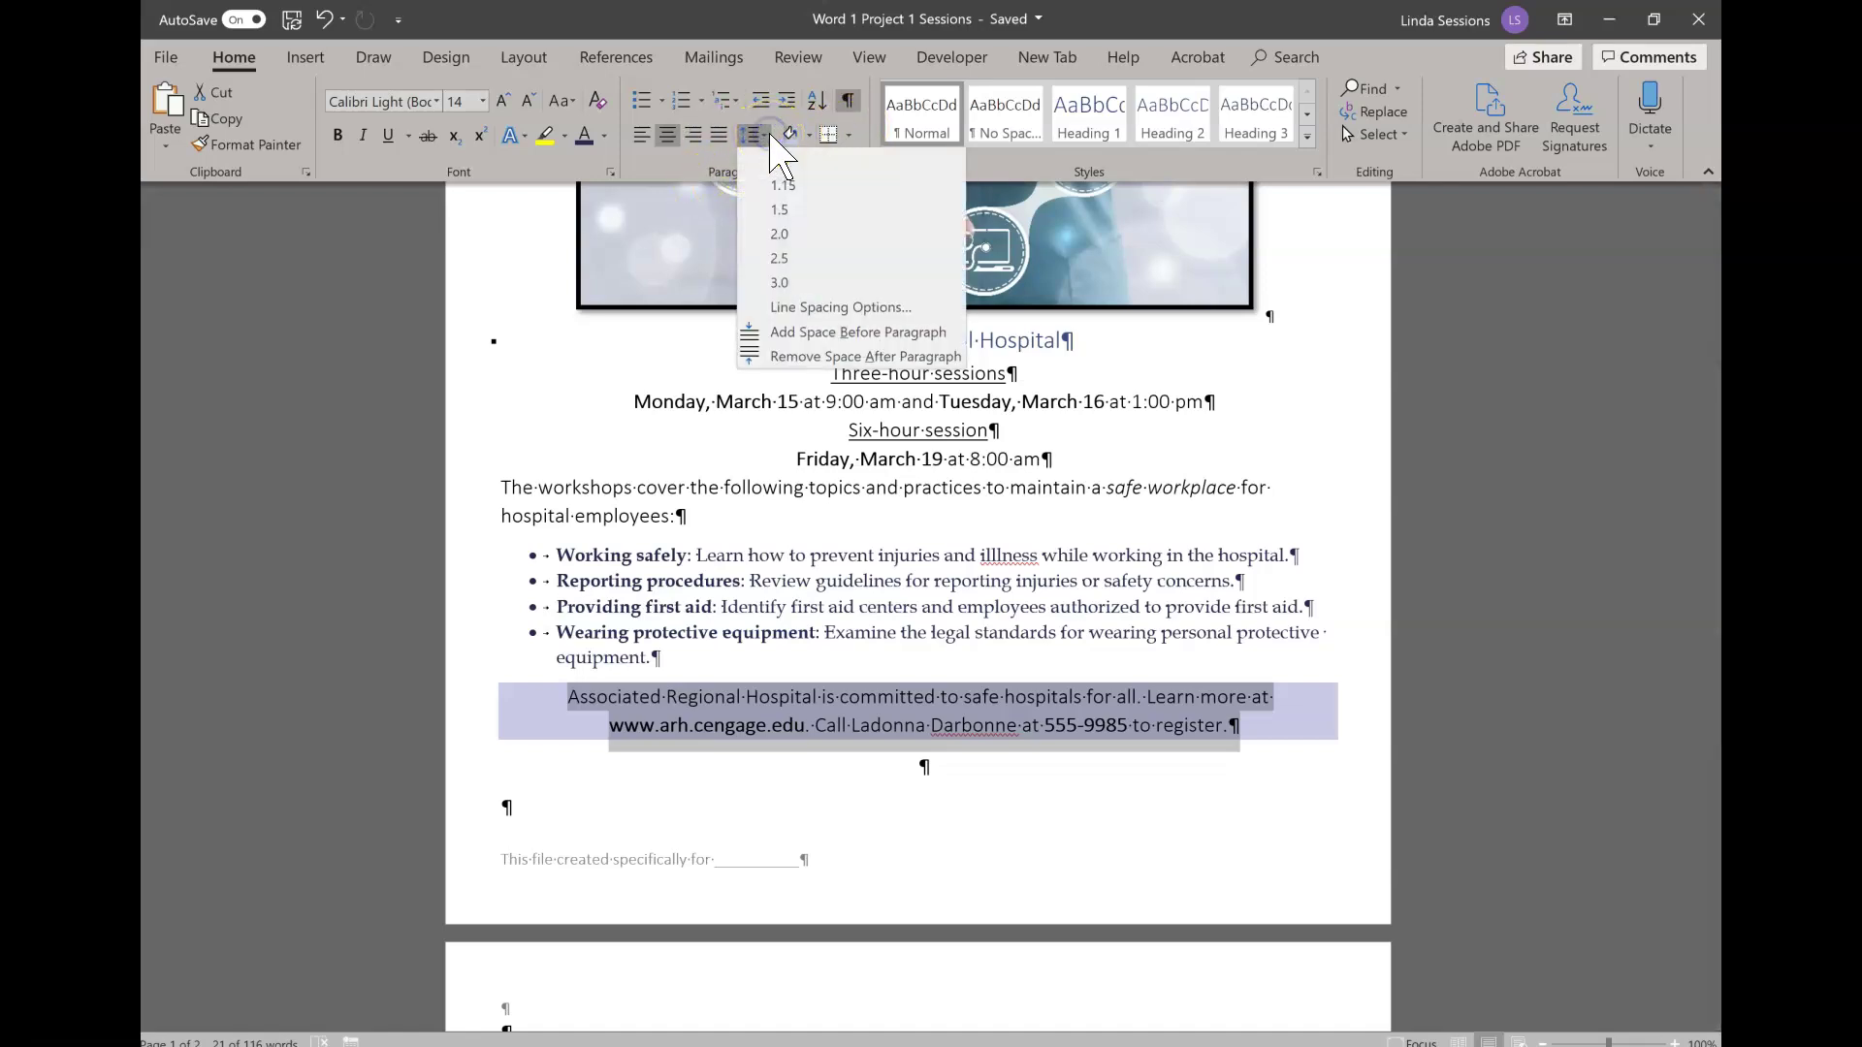
left_click(821, 308)
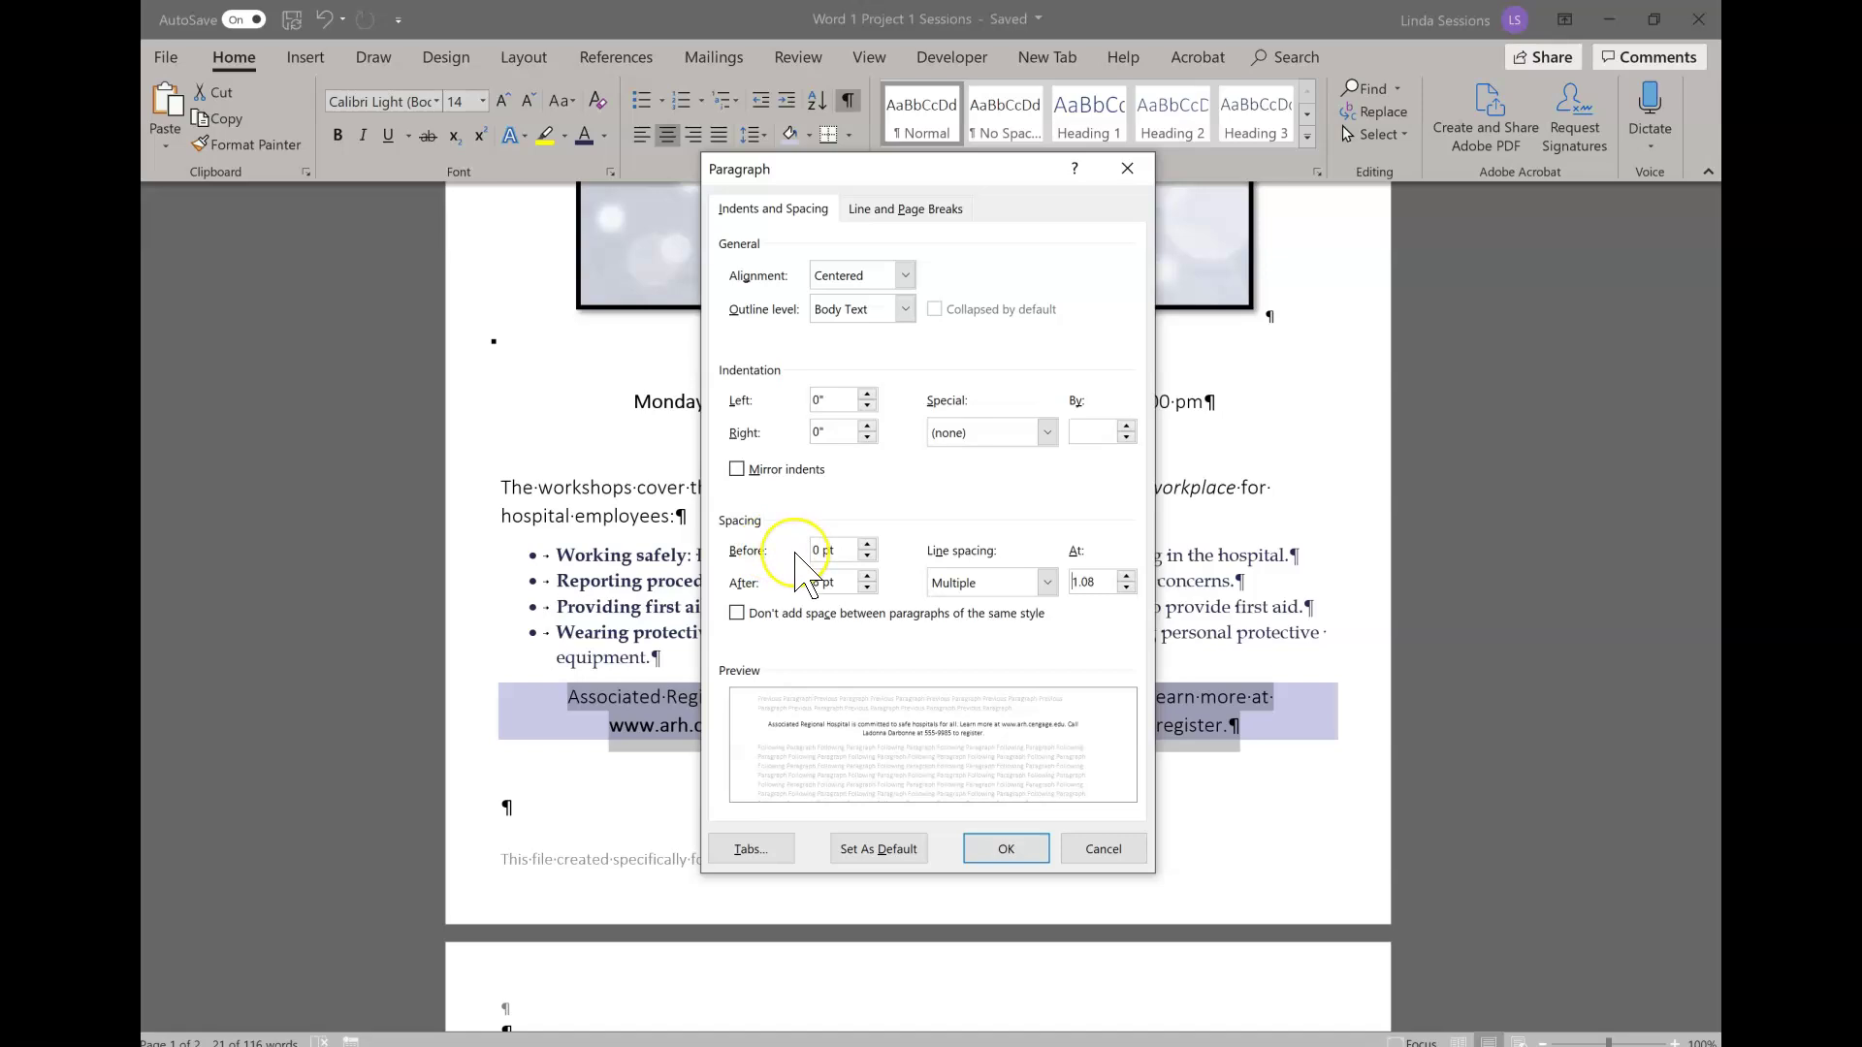
left_click(868, 546)
left_click(868, 545)
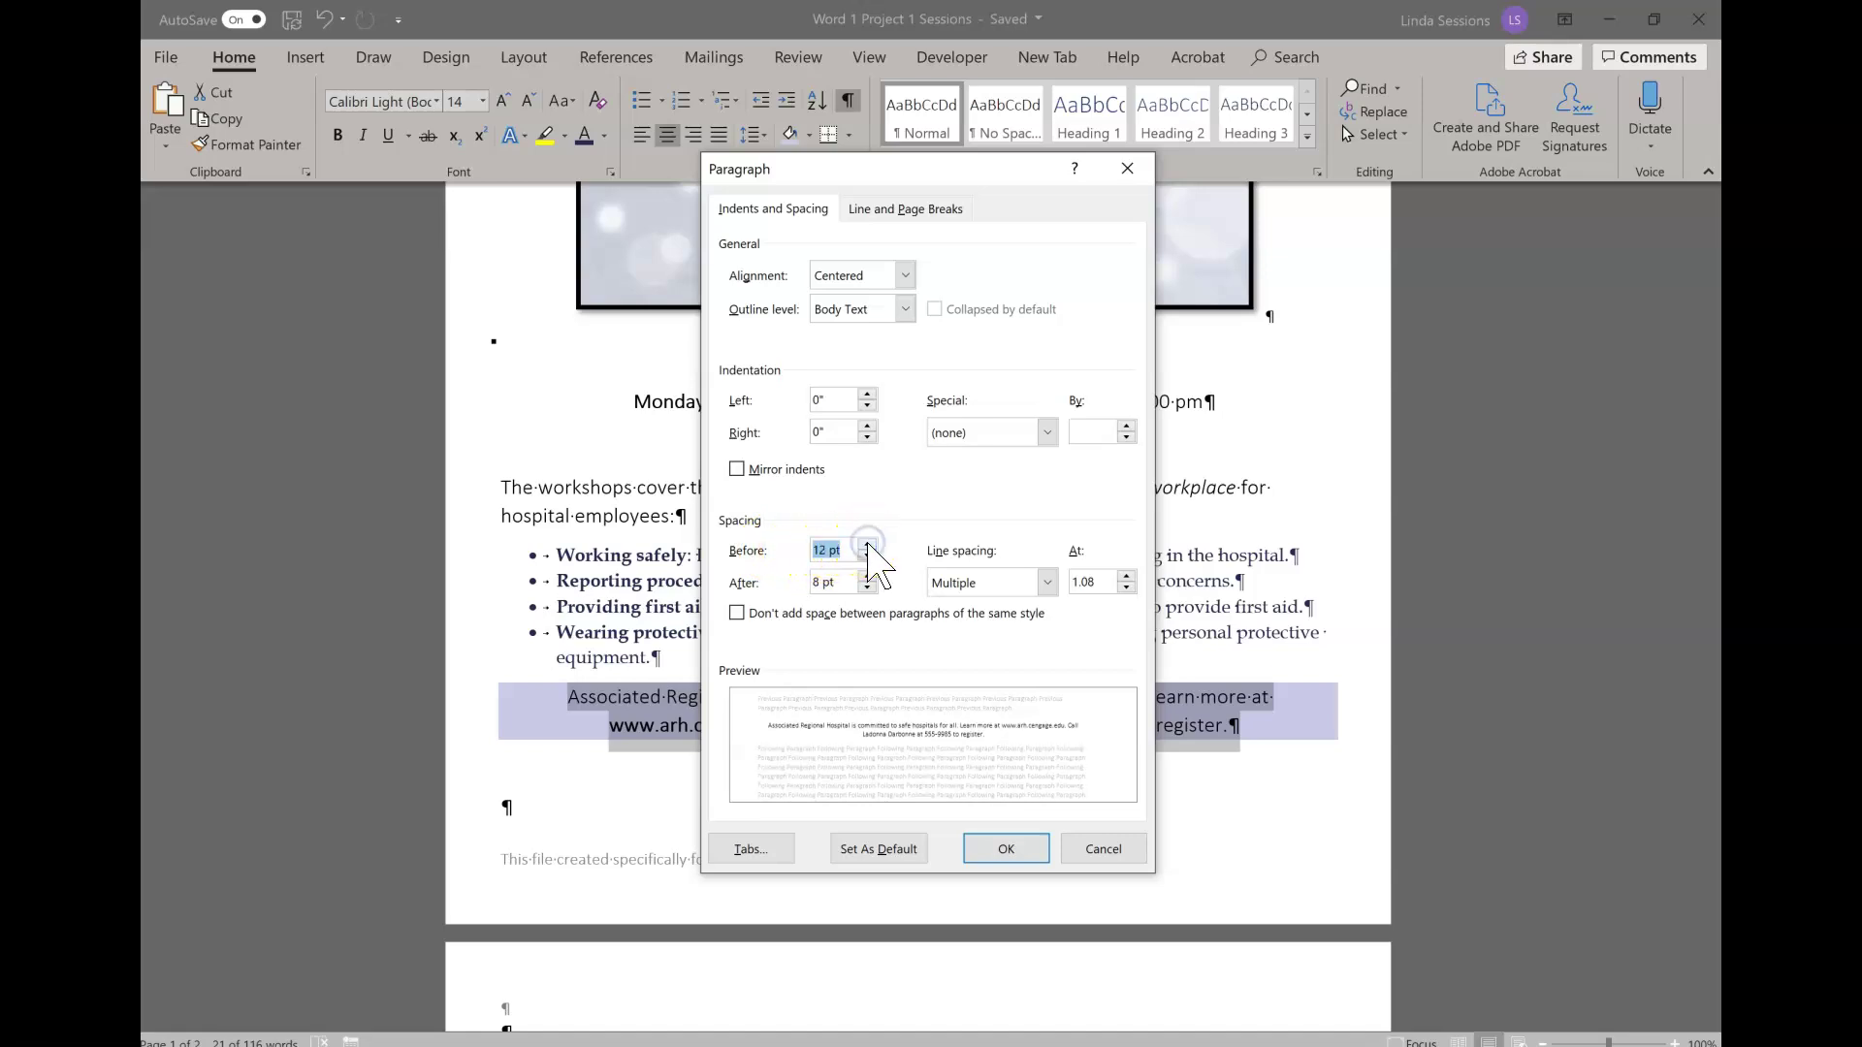
left_click(867, 588)
left_click(1007, 850)
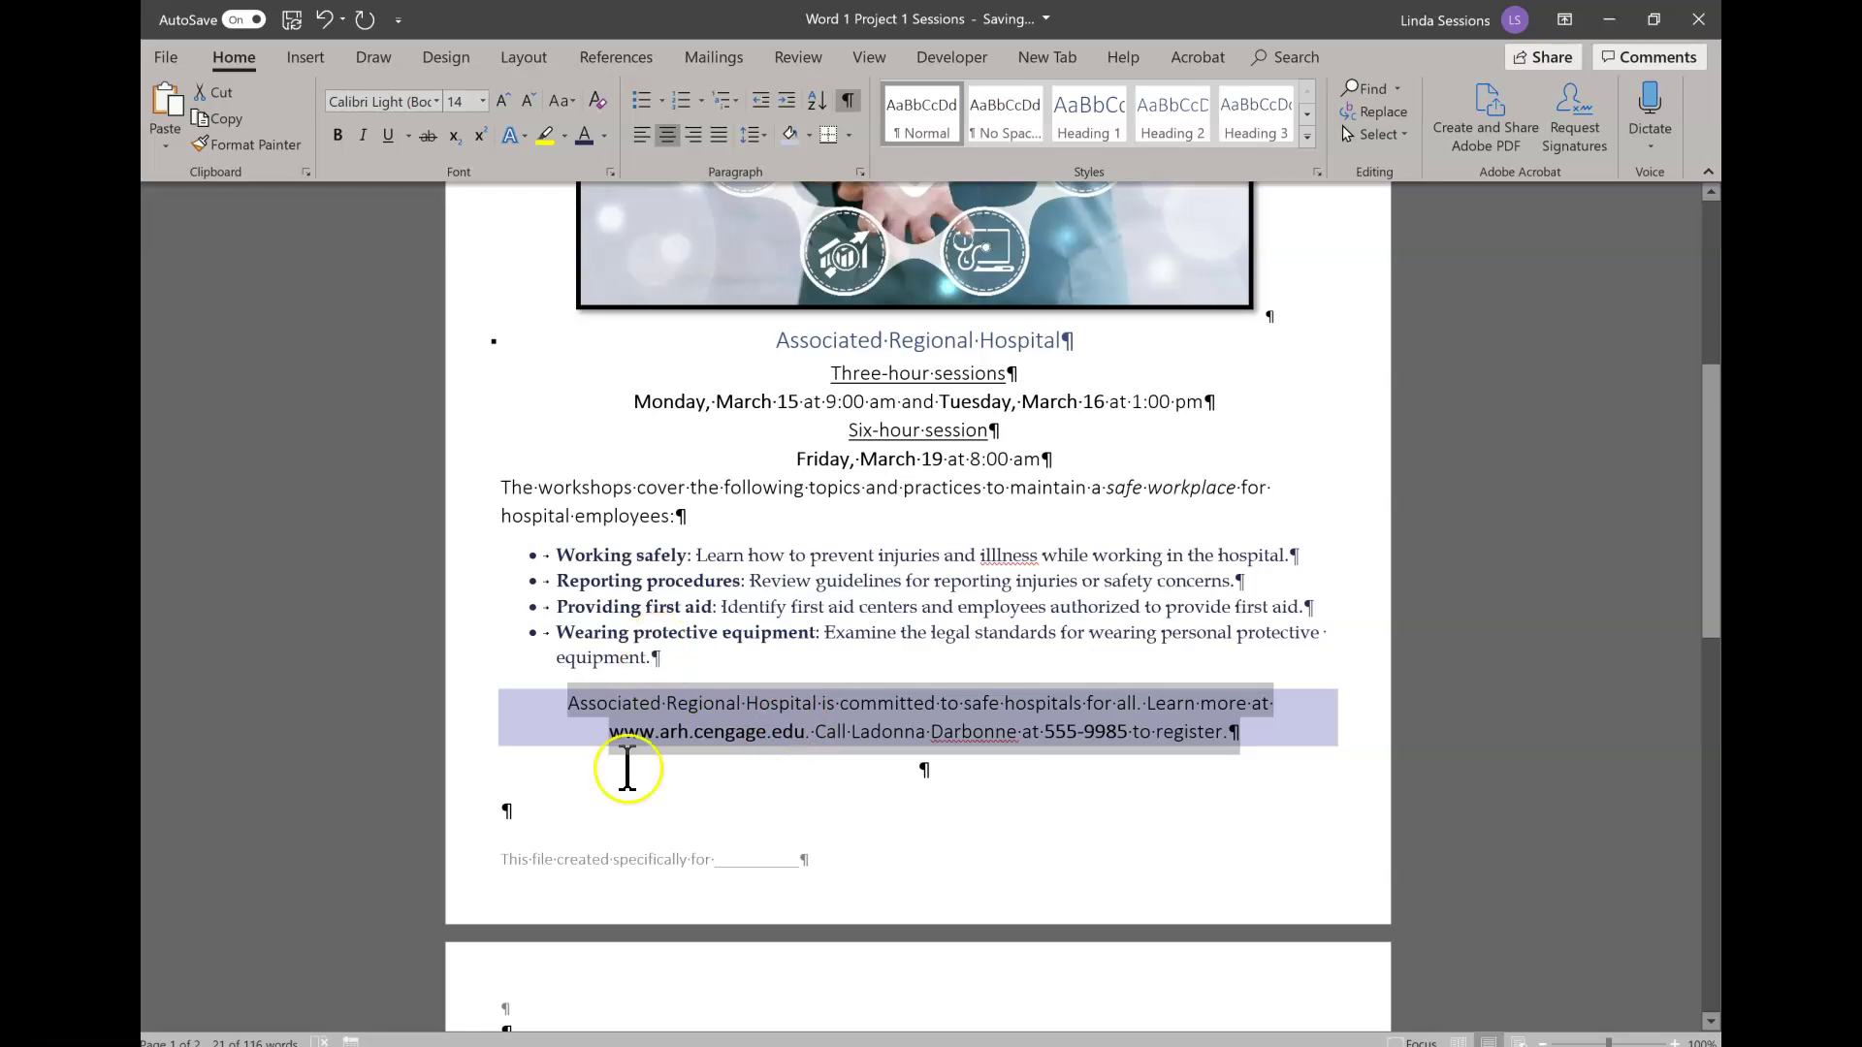
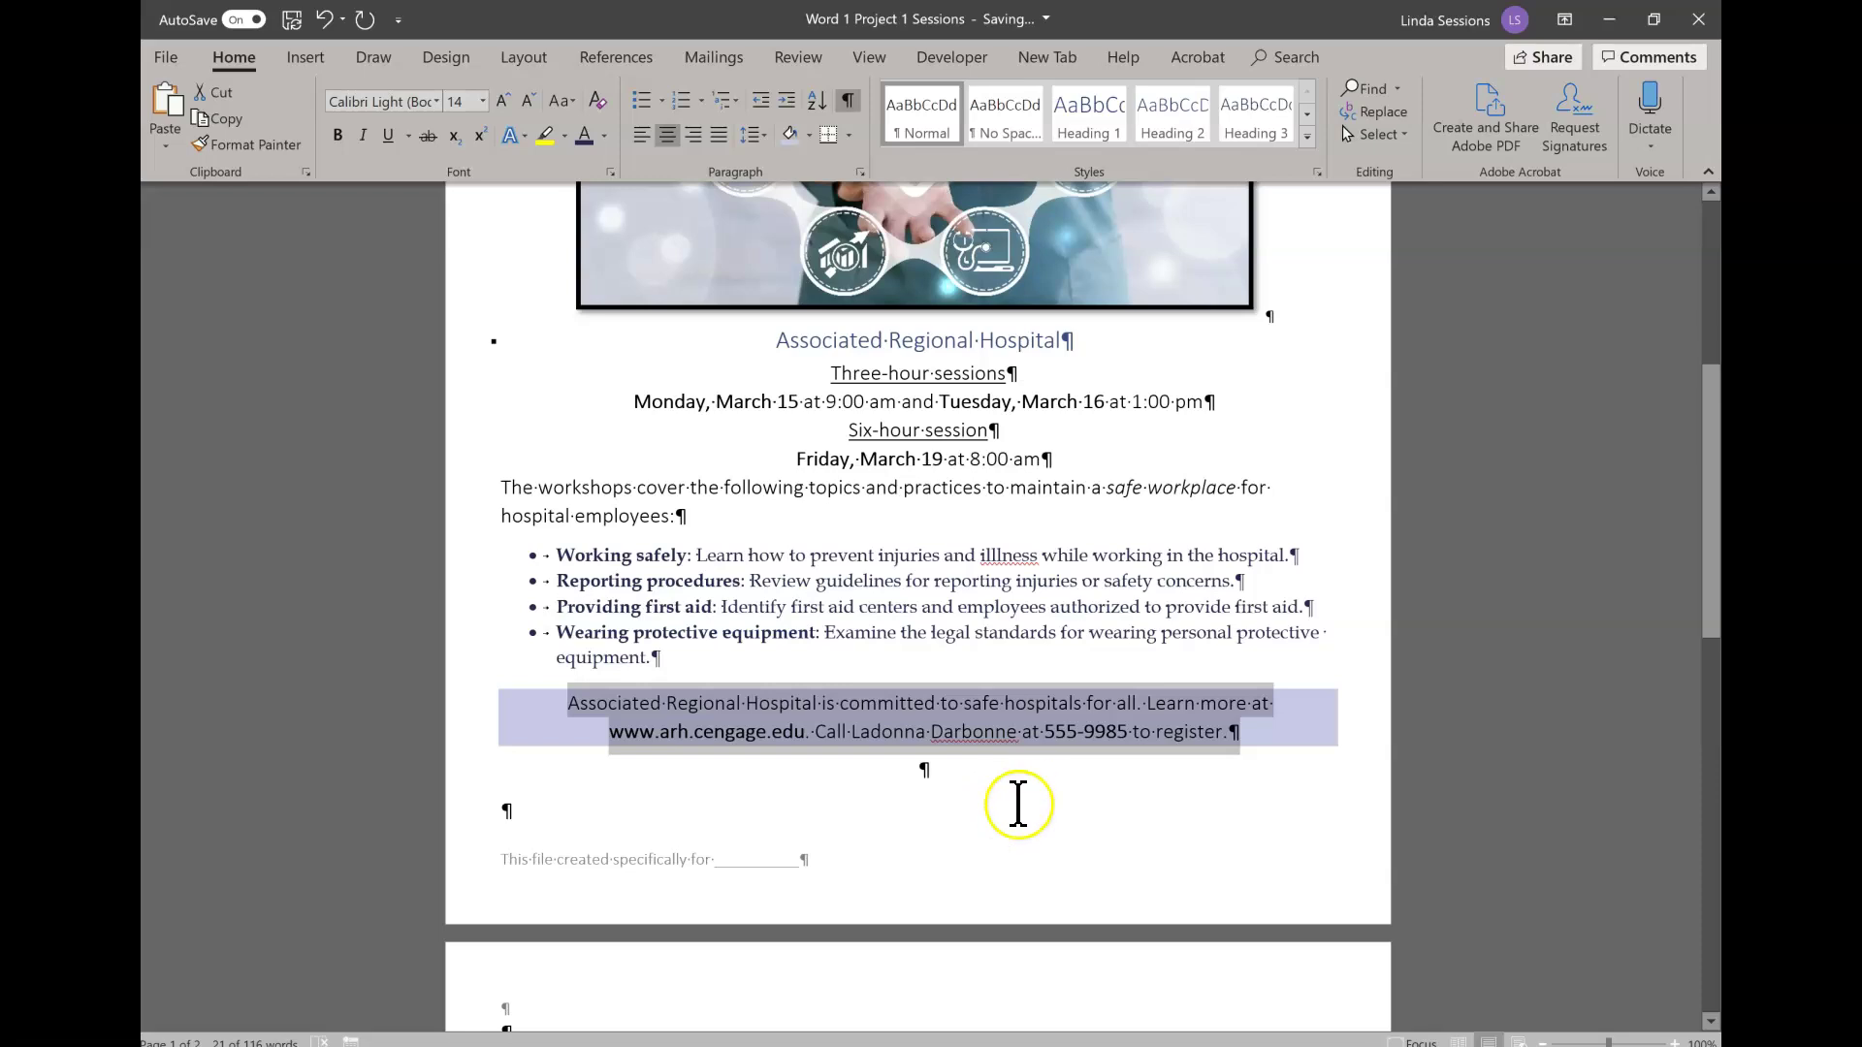
Step: Place the cursor below the shaded contact paragraph and switch to the Blackboard assignment page
left_click(978, 779)
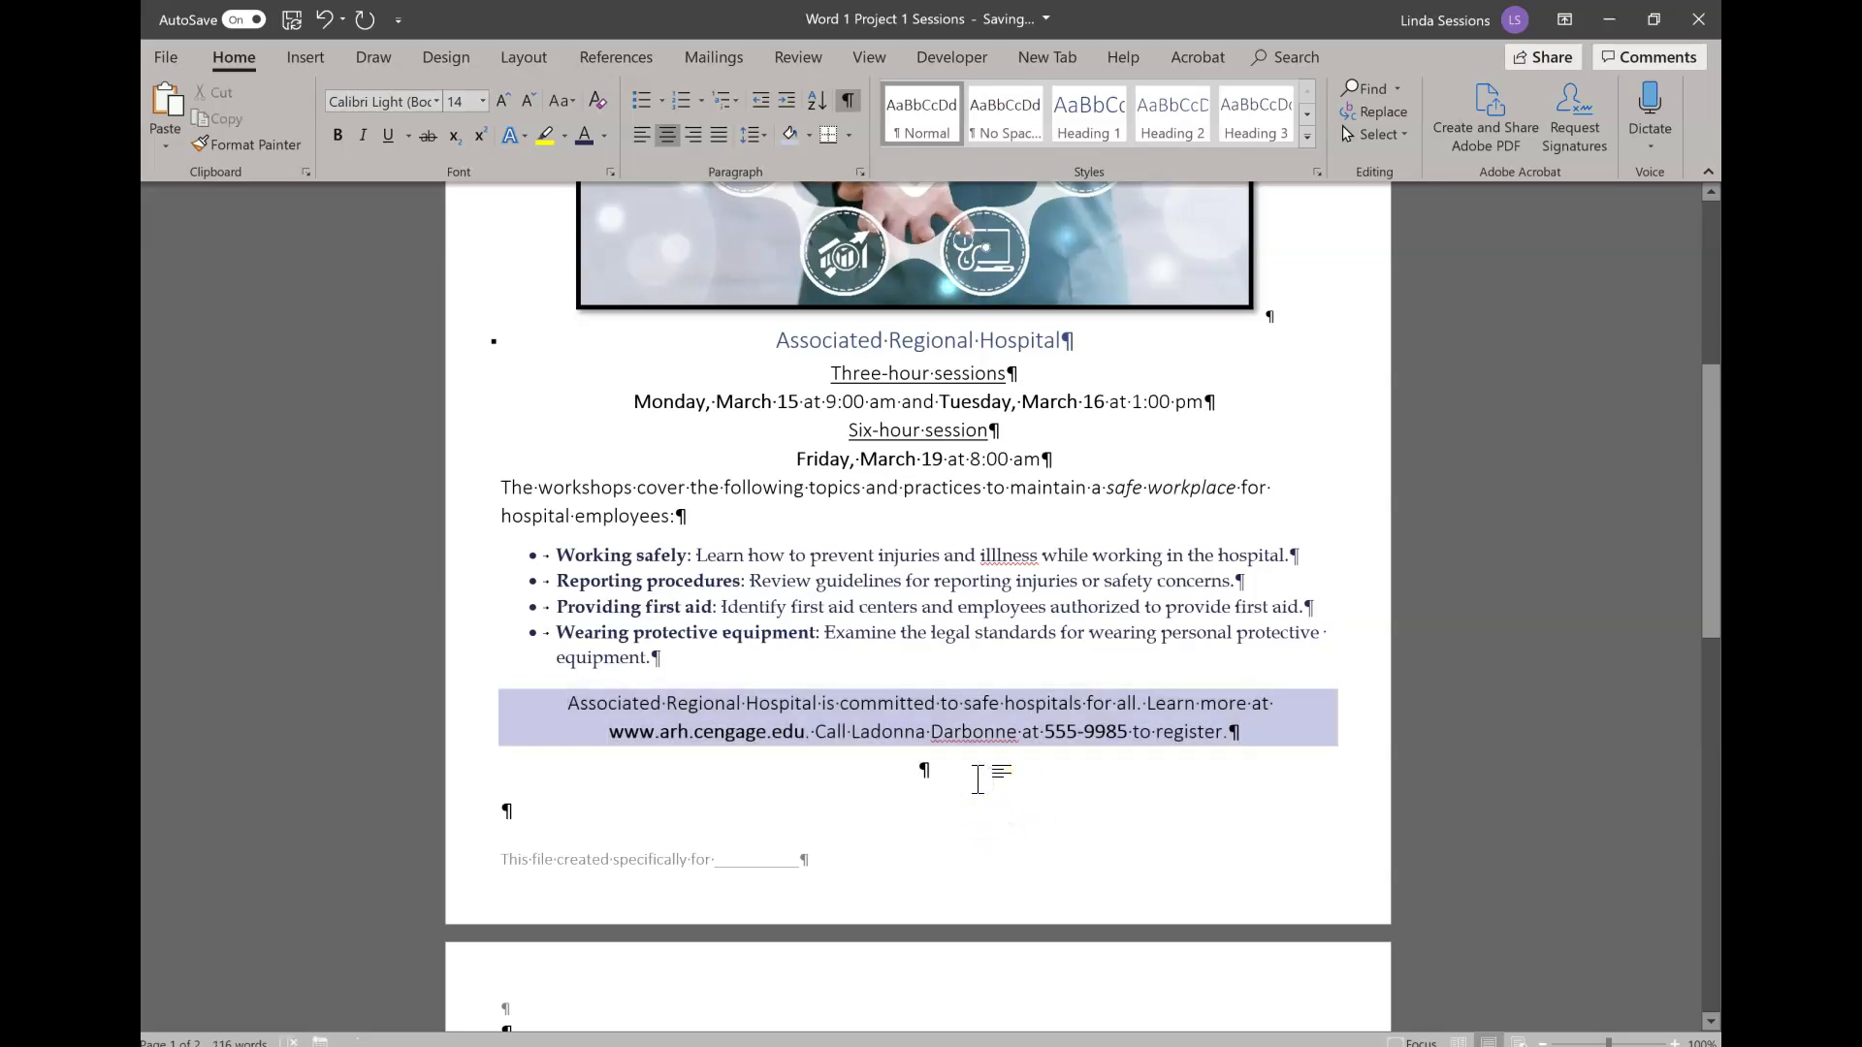
left_click(1019, 1028)
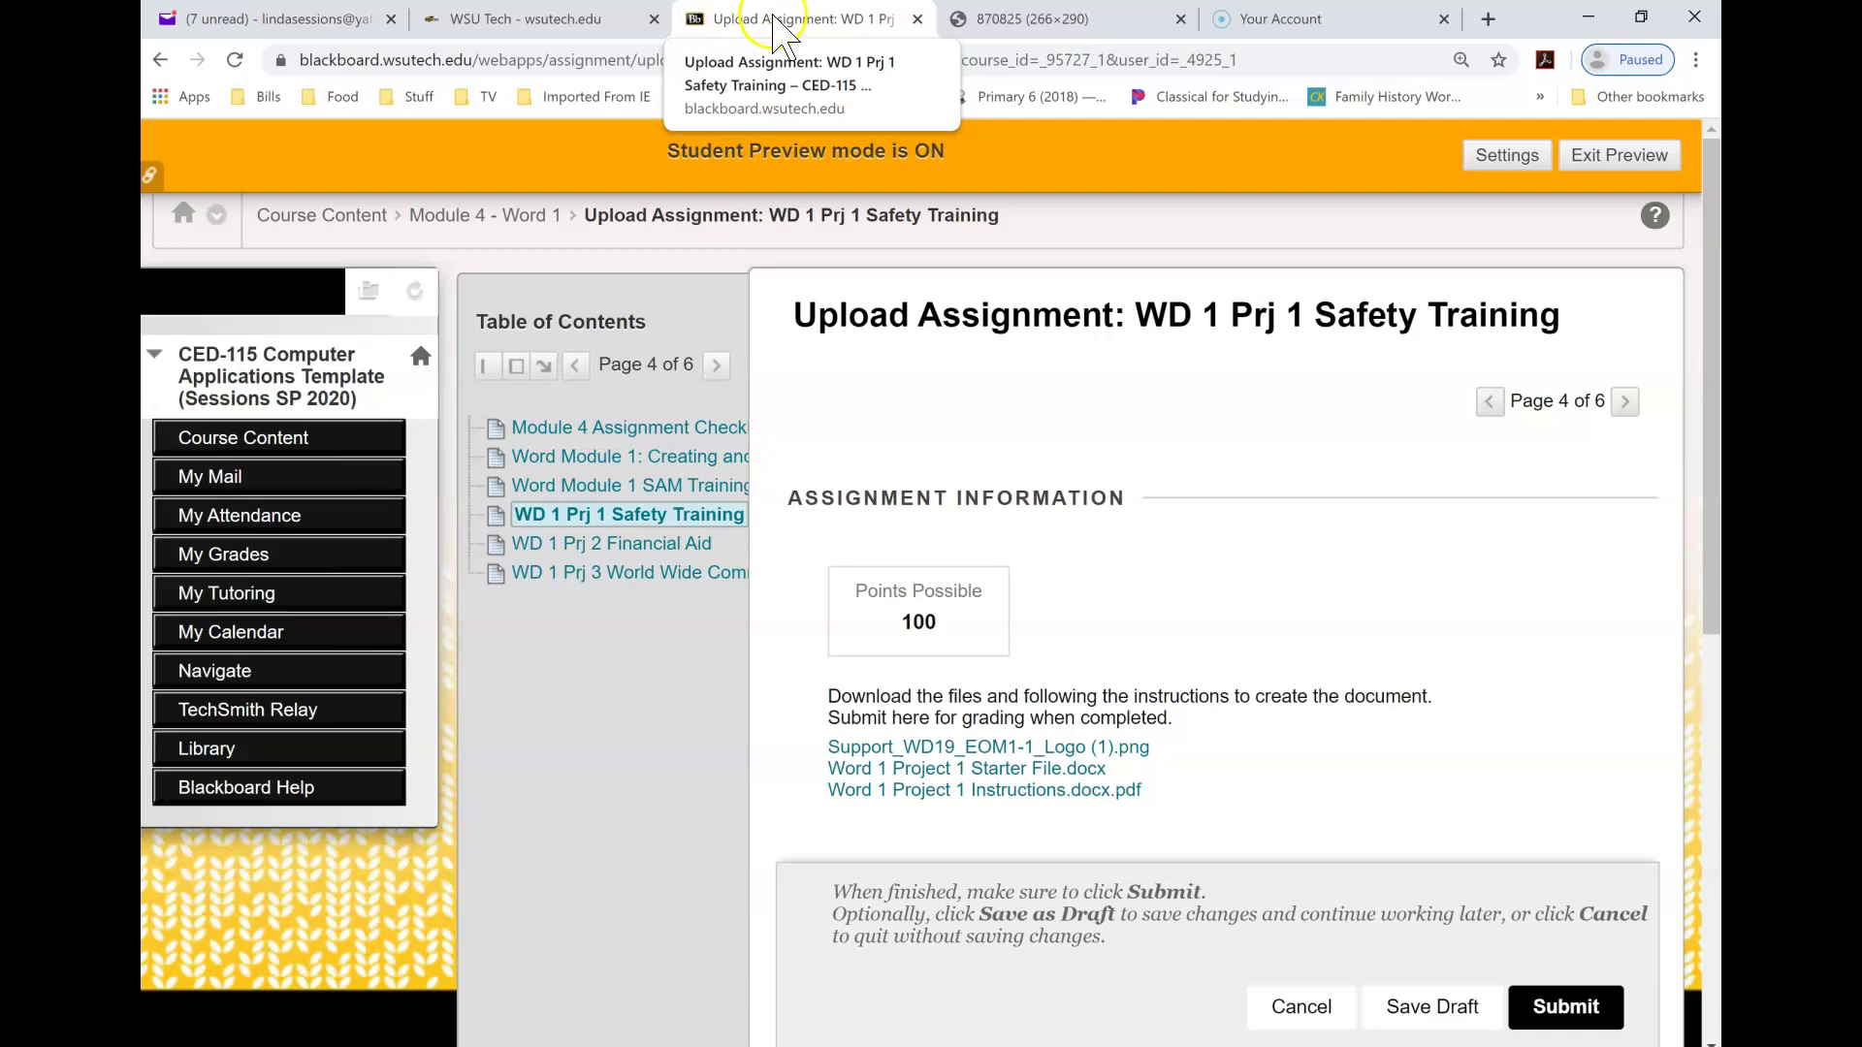
Step: Save the Associated logo image from Blackboard into Pictures as Support_WD19_EOM1-1_Logo (1)
left_click(1072, 20)
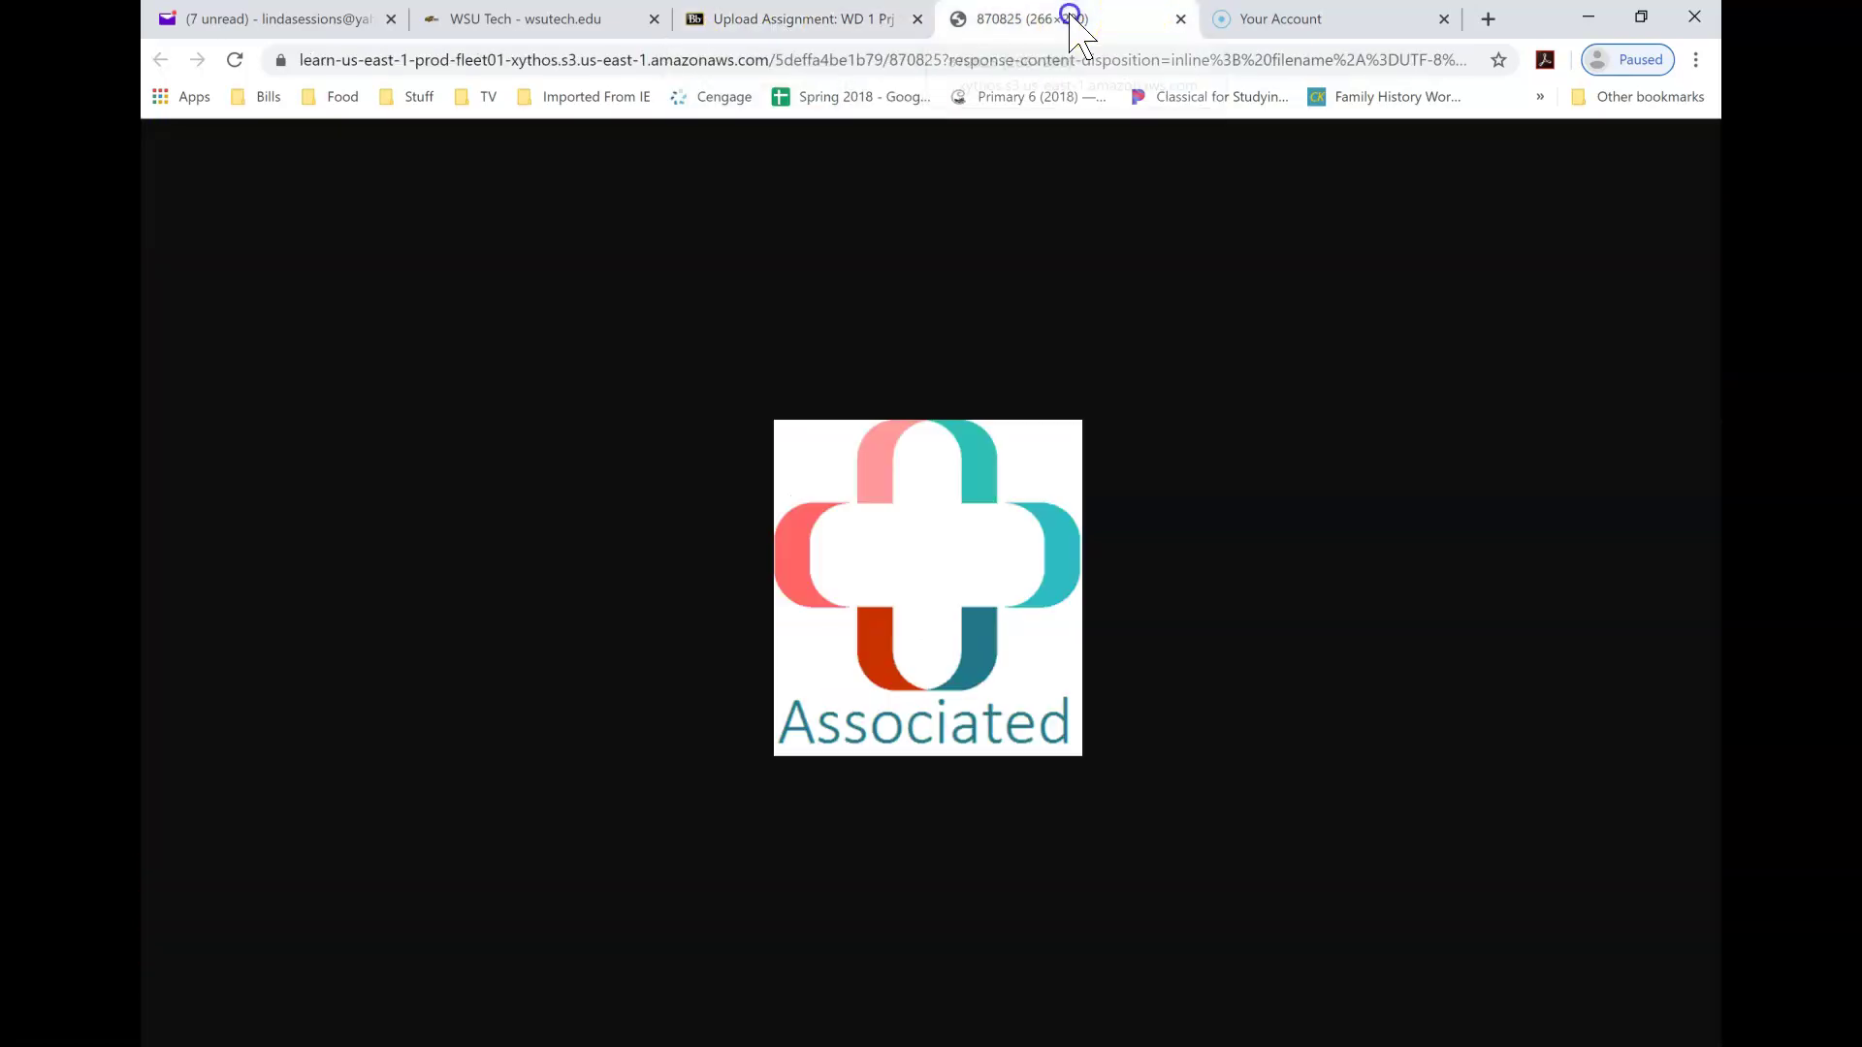
right_click(809, 461)
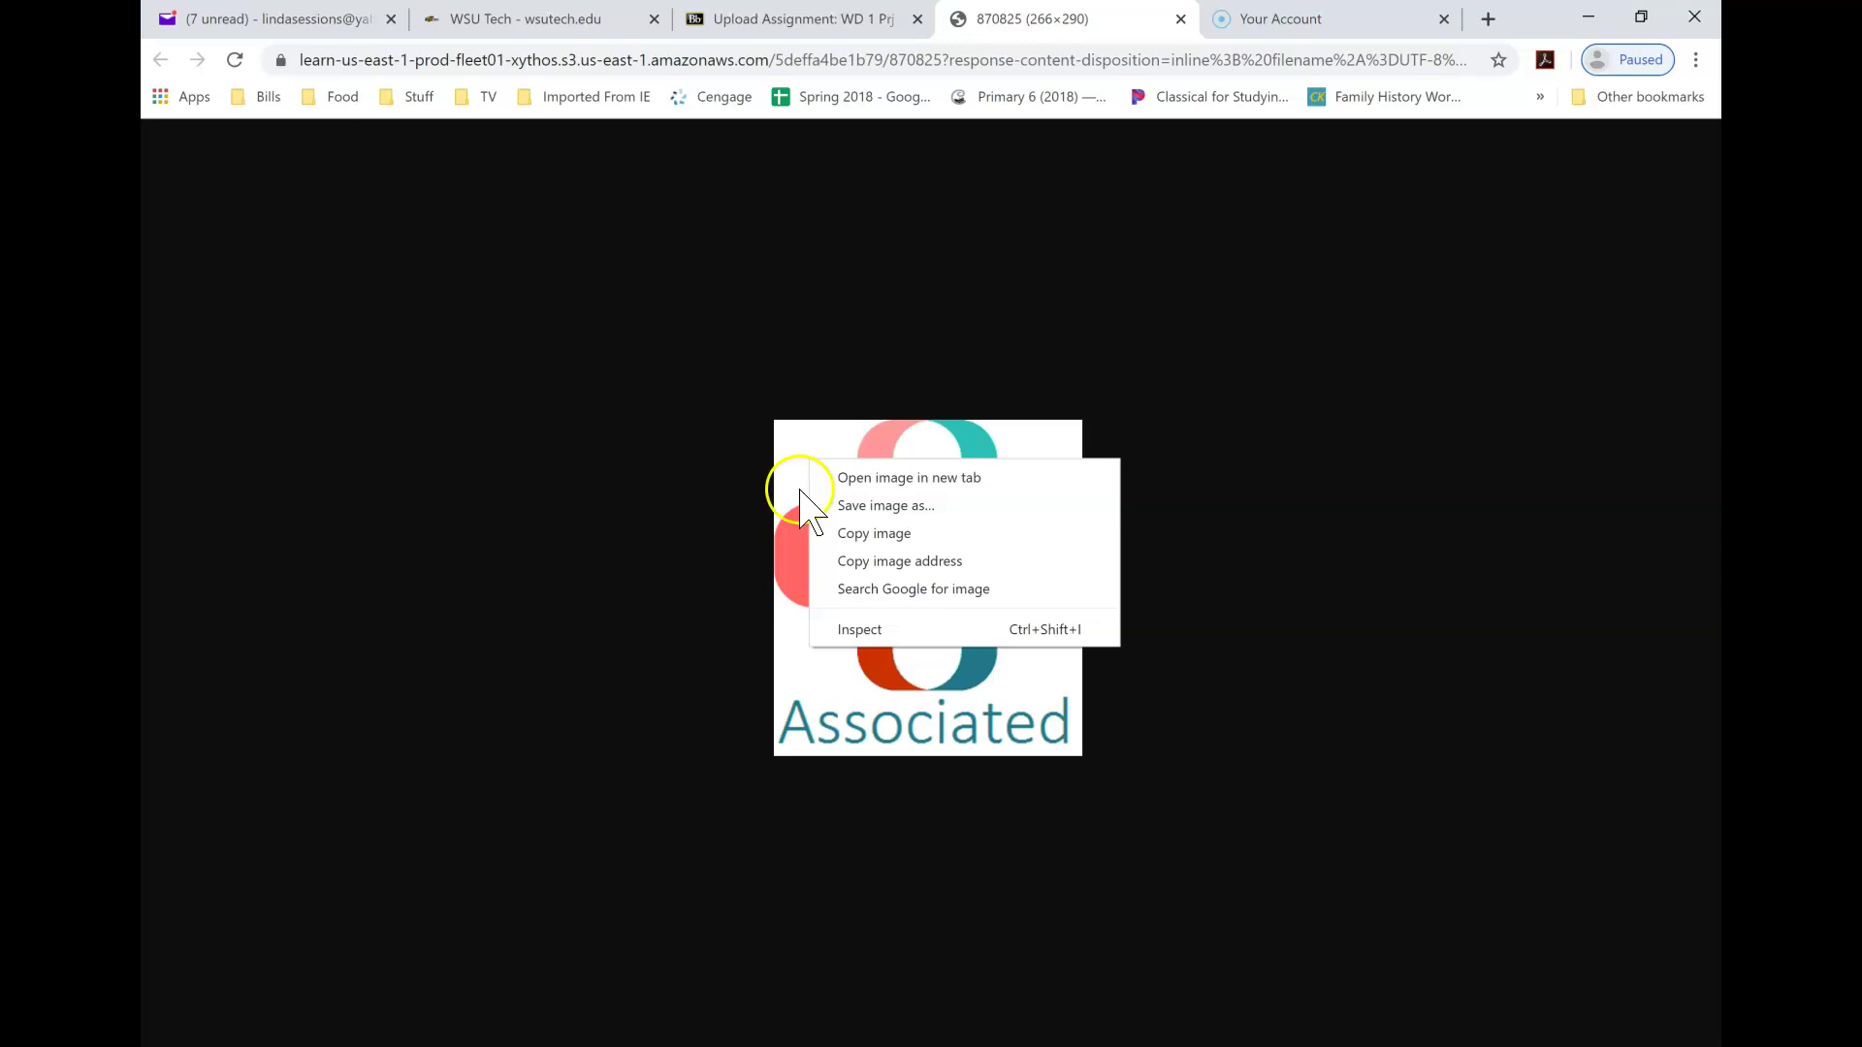
left_click(857, 505)
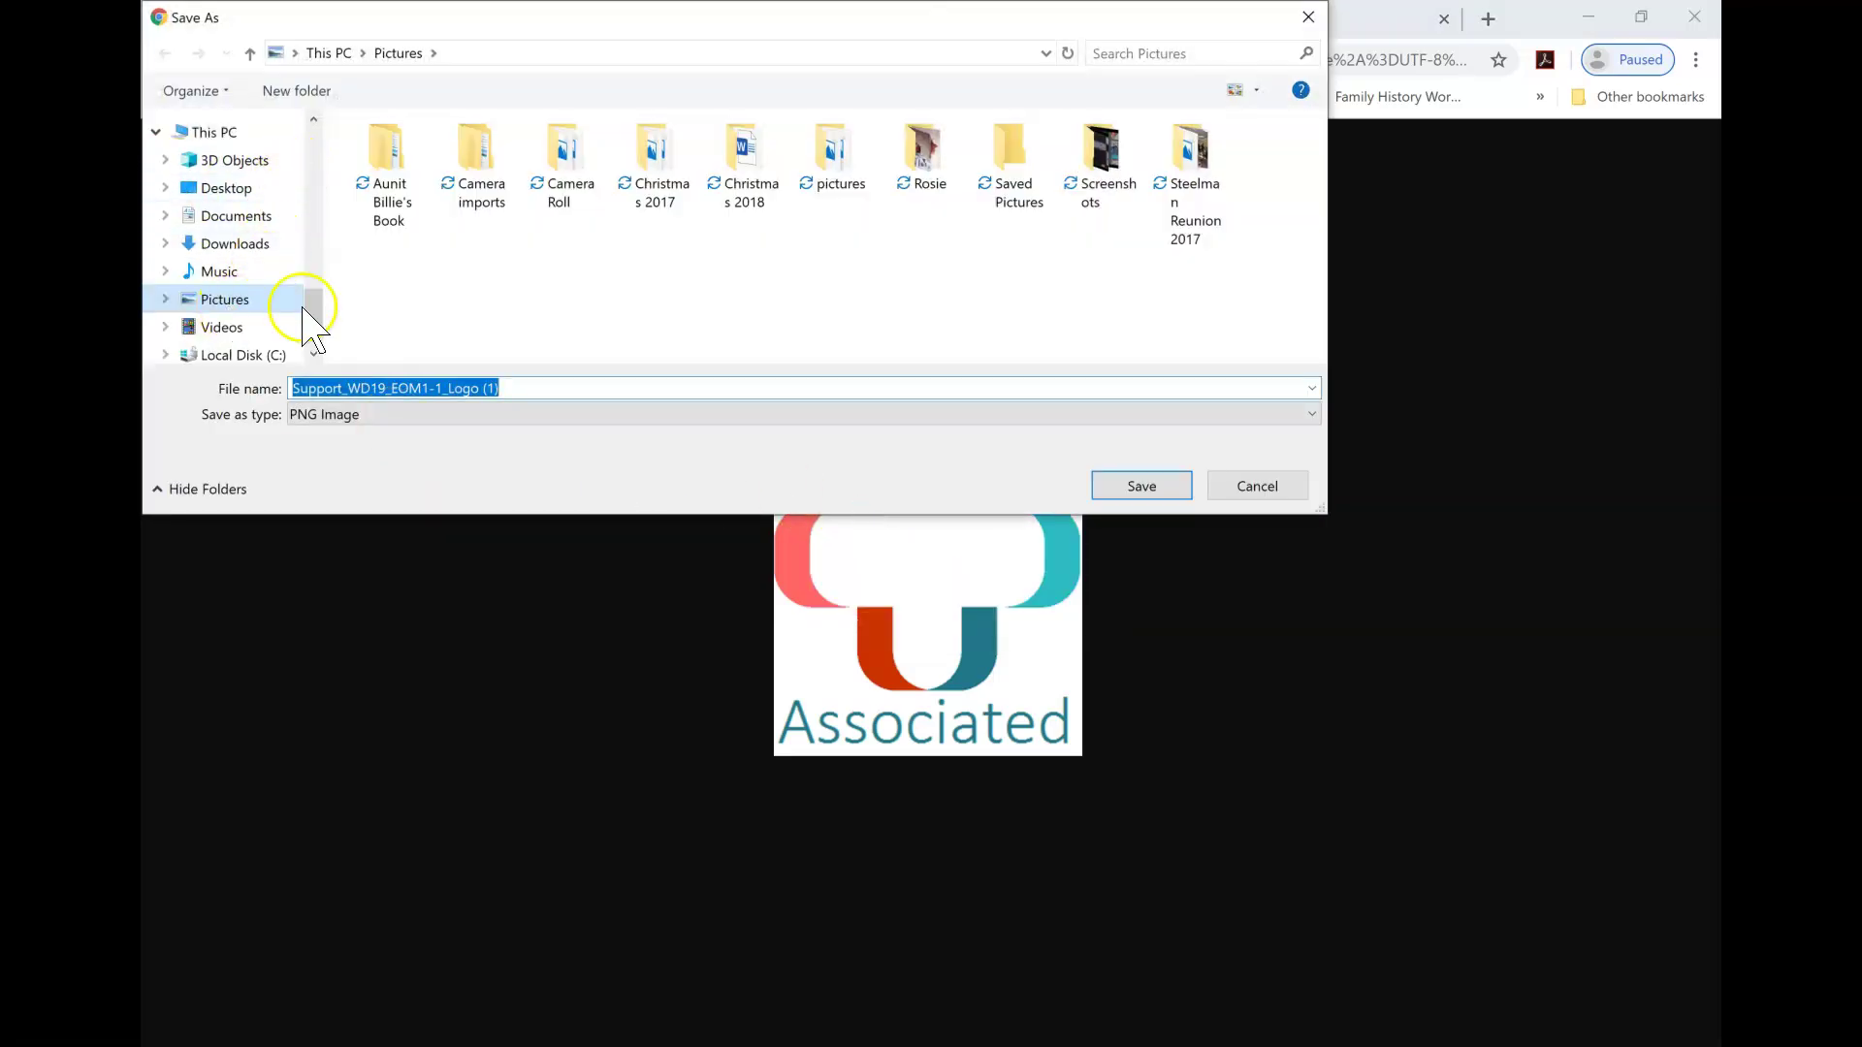
left_click(1135, 488)
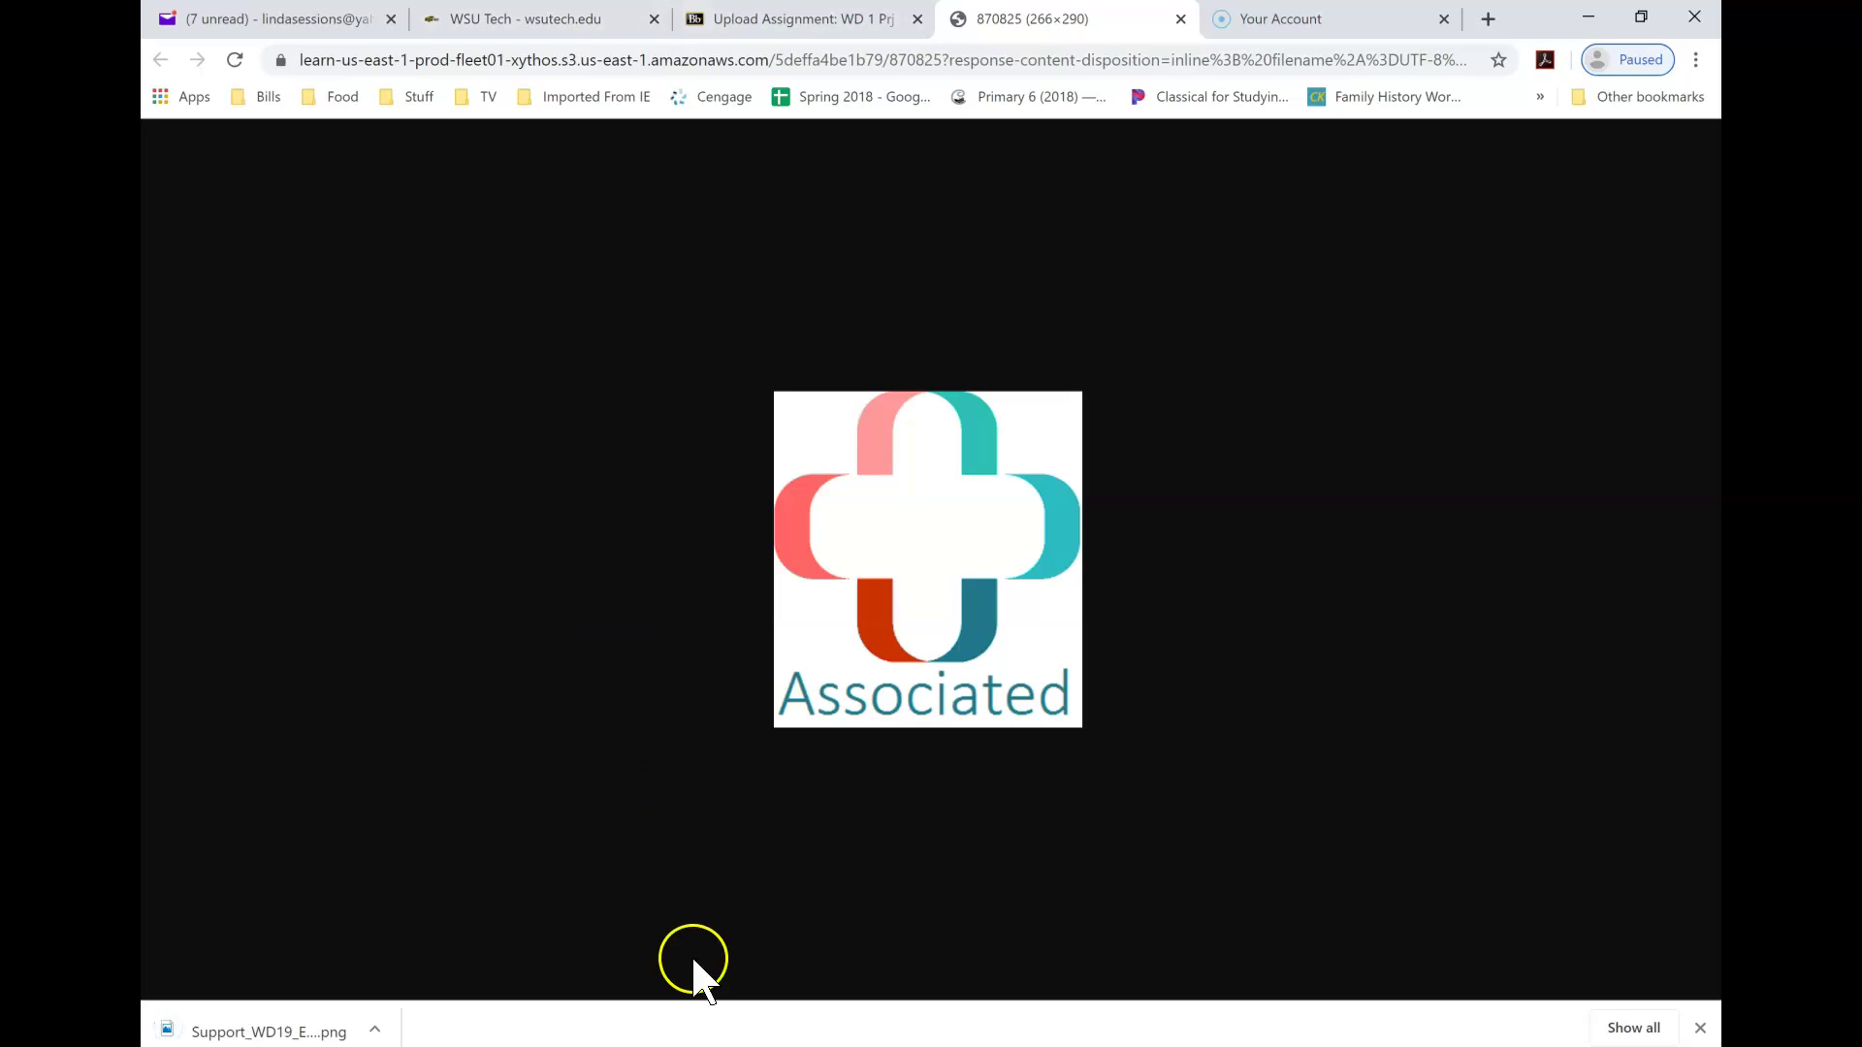
mouse_move(694, 1042)
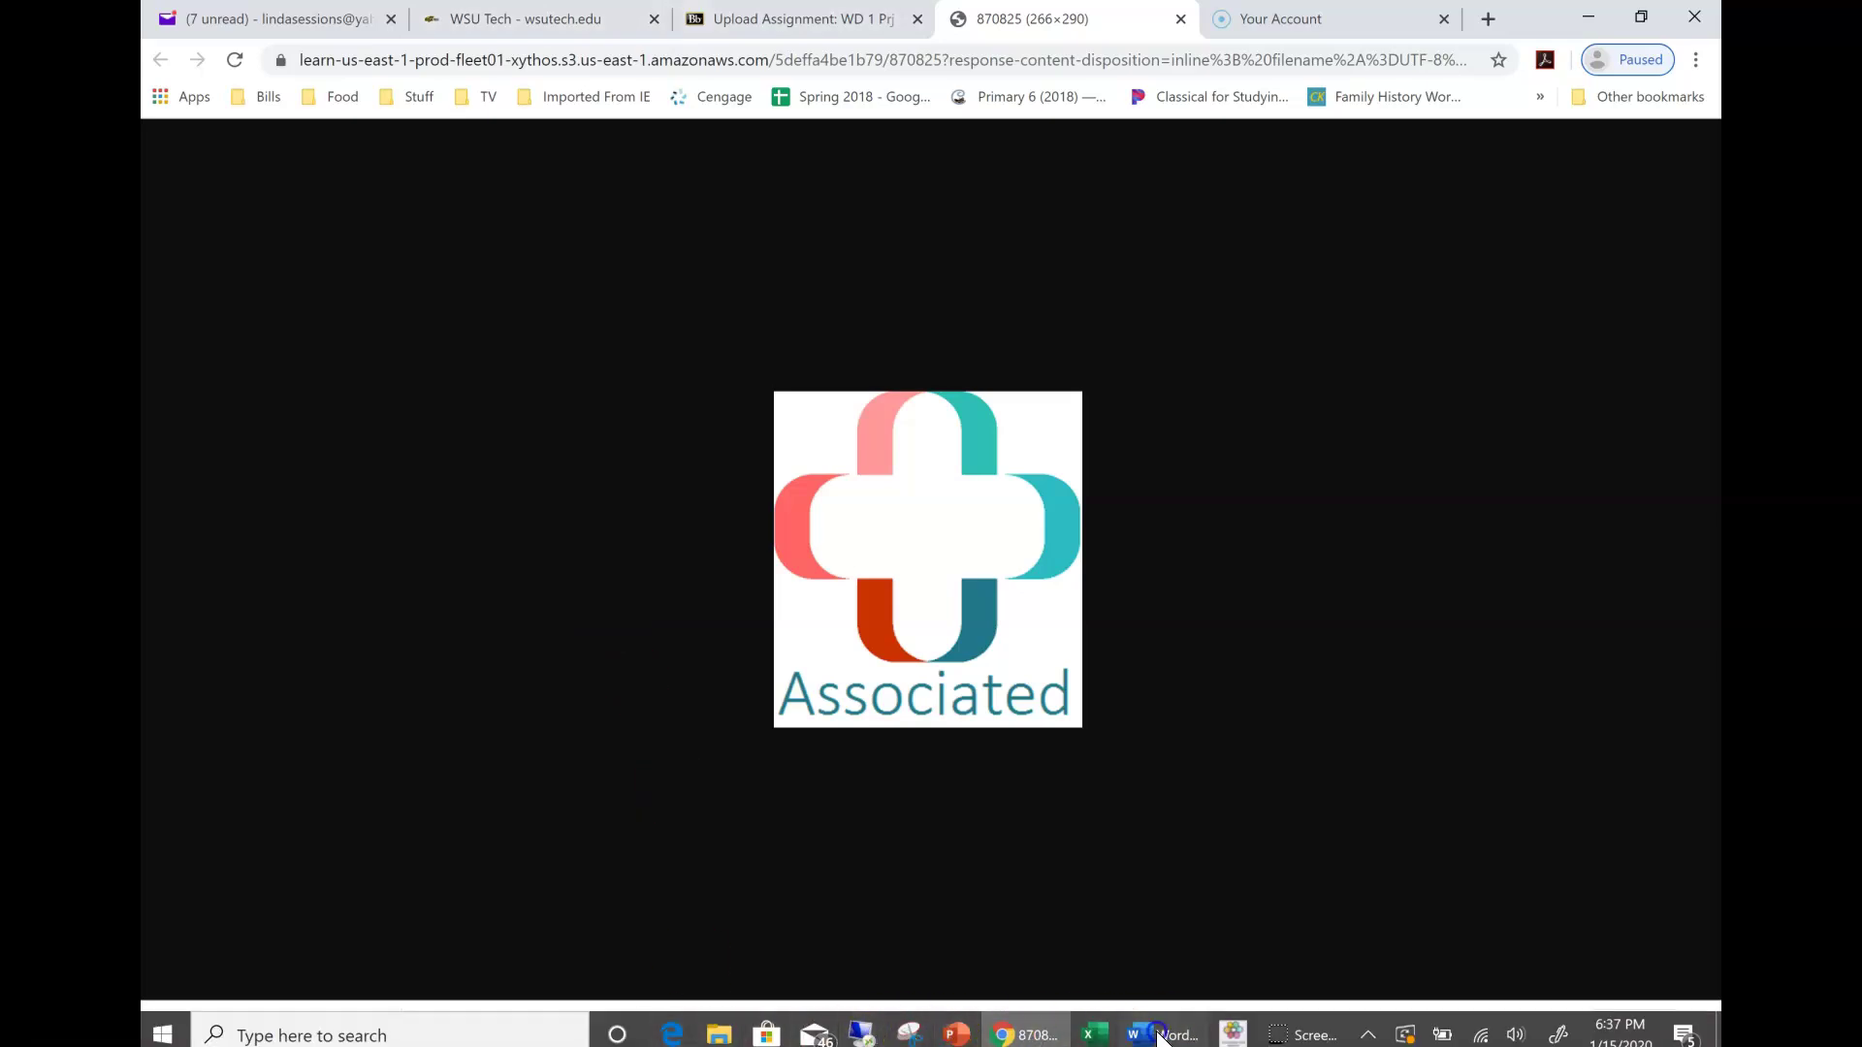
left_click(1125, 1036)
Step: Insert the picture Support_WD19_EOM1-1_Logo (1) into the flyer after the shaded paragraph
left_click(369, 89)
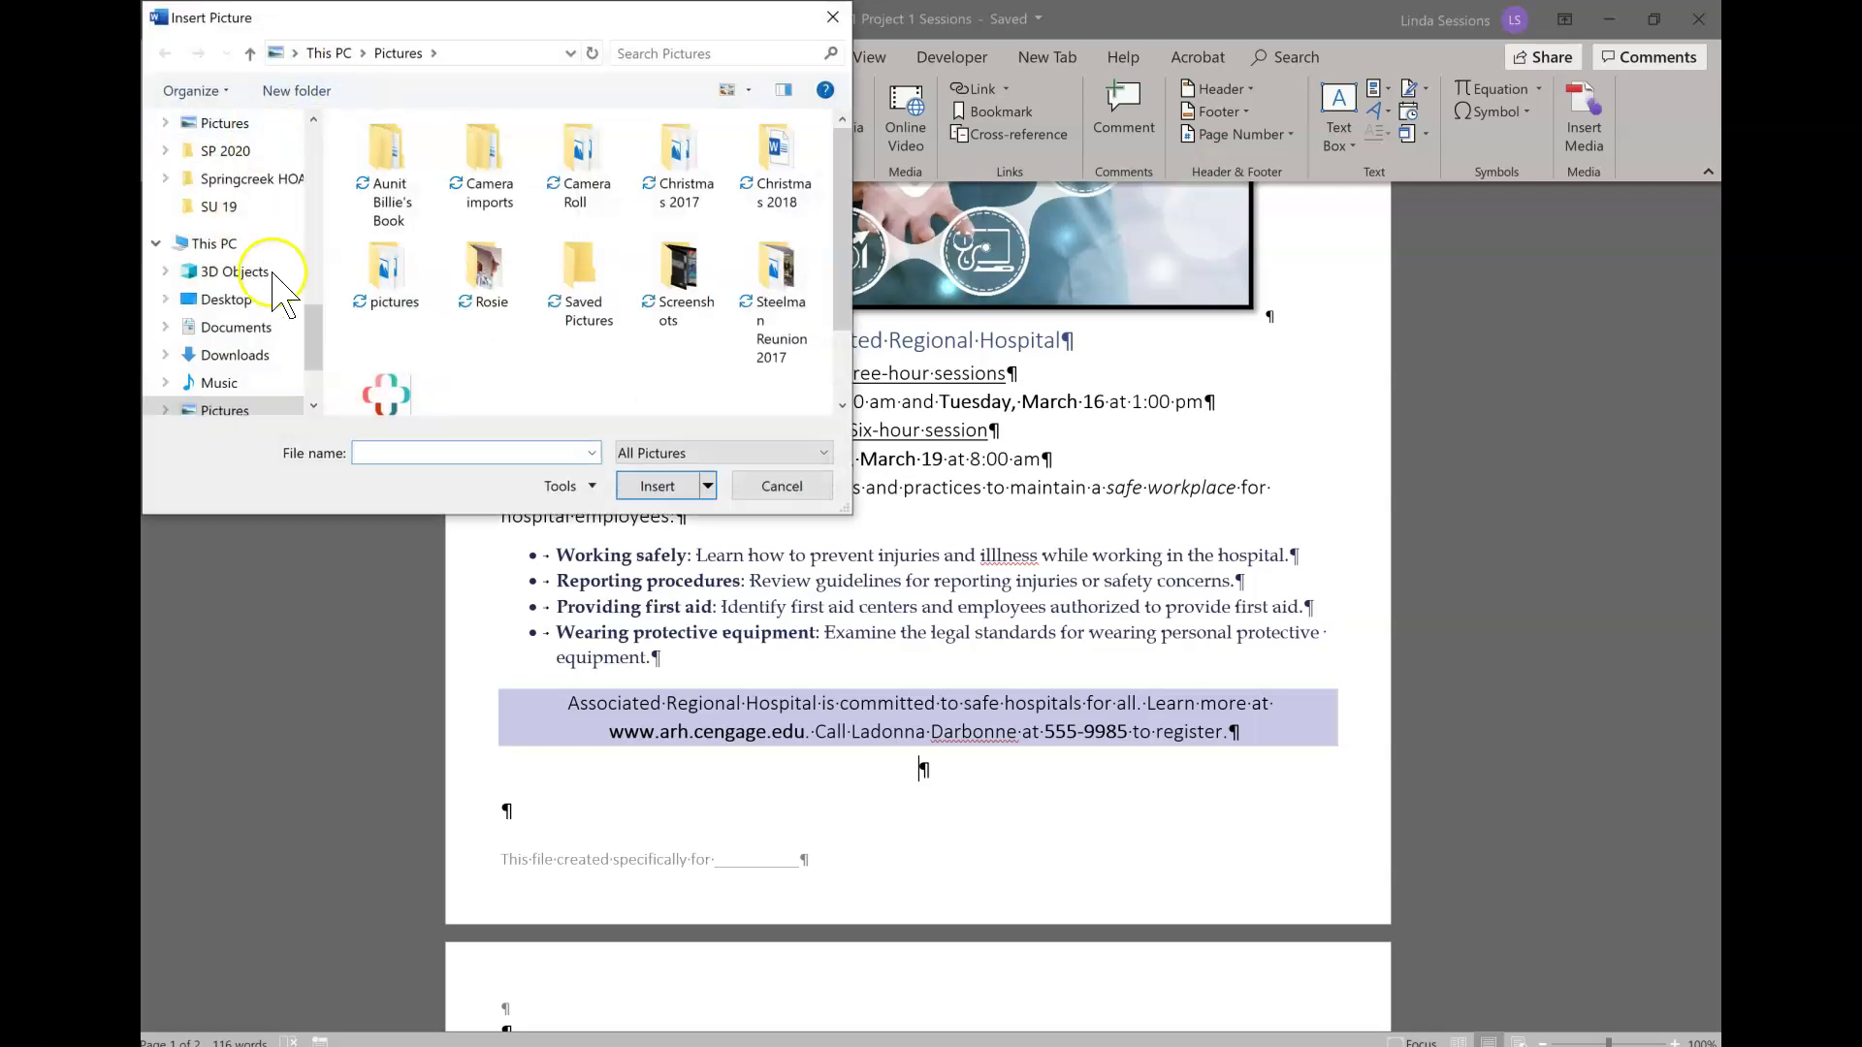
left_click(397, 386)
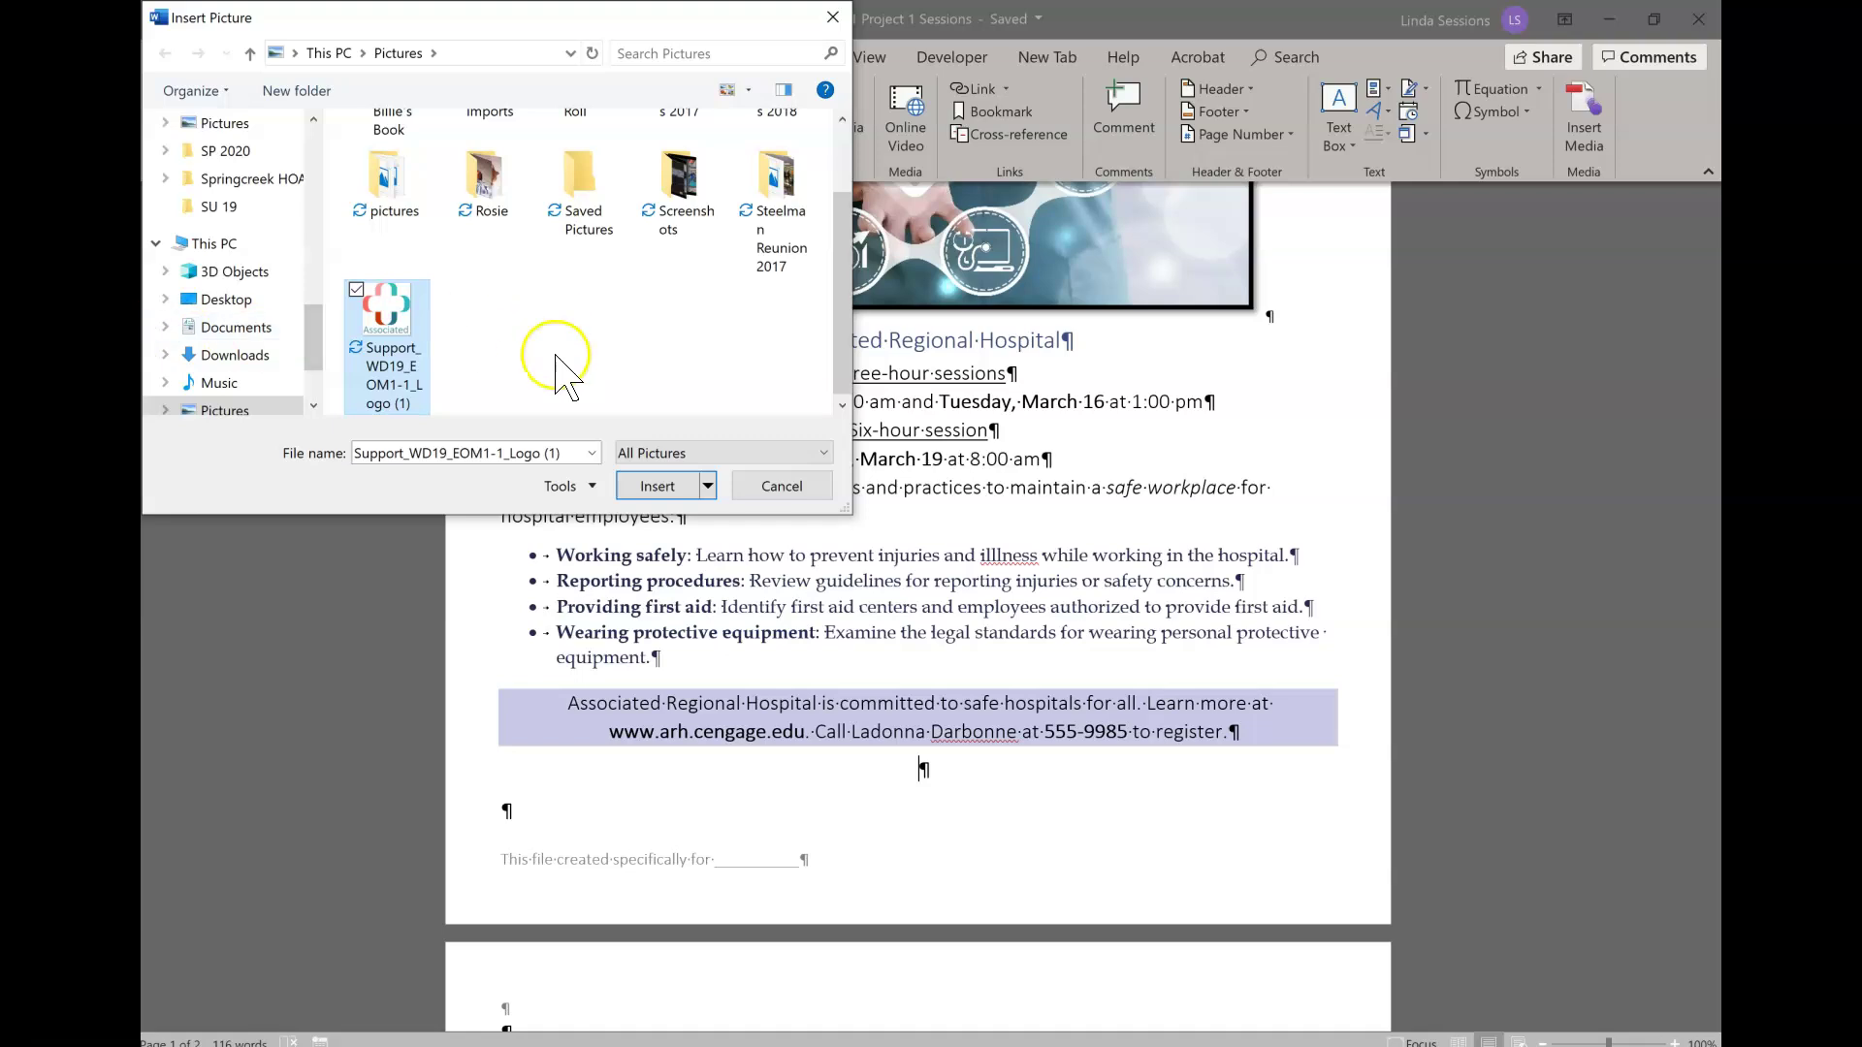
left_click(657, 487)
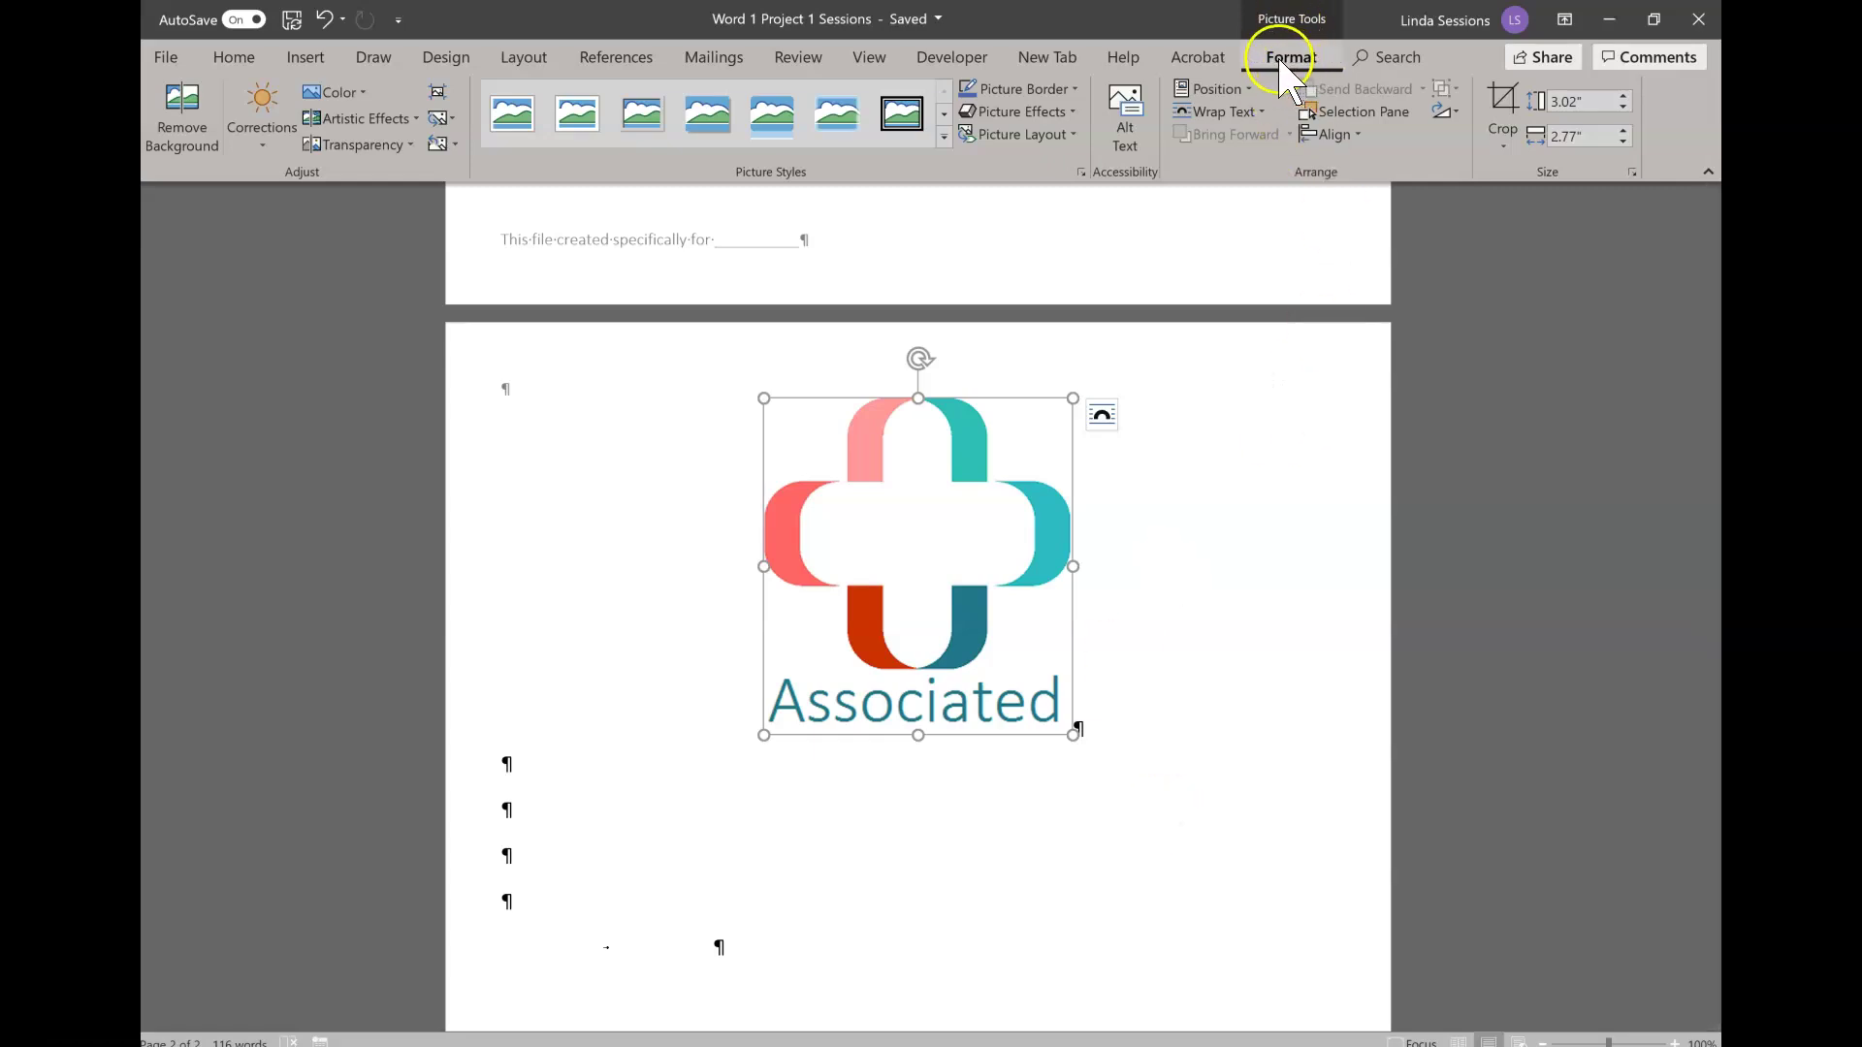
Step: Set the logo's shape height to 0.8" so it fits on page 1
left_click(1596, 101)
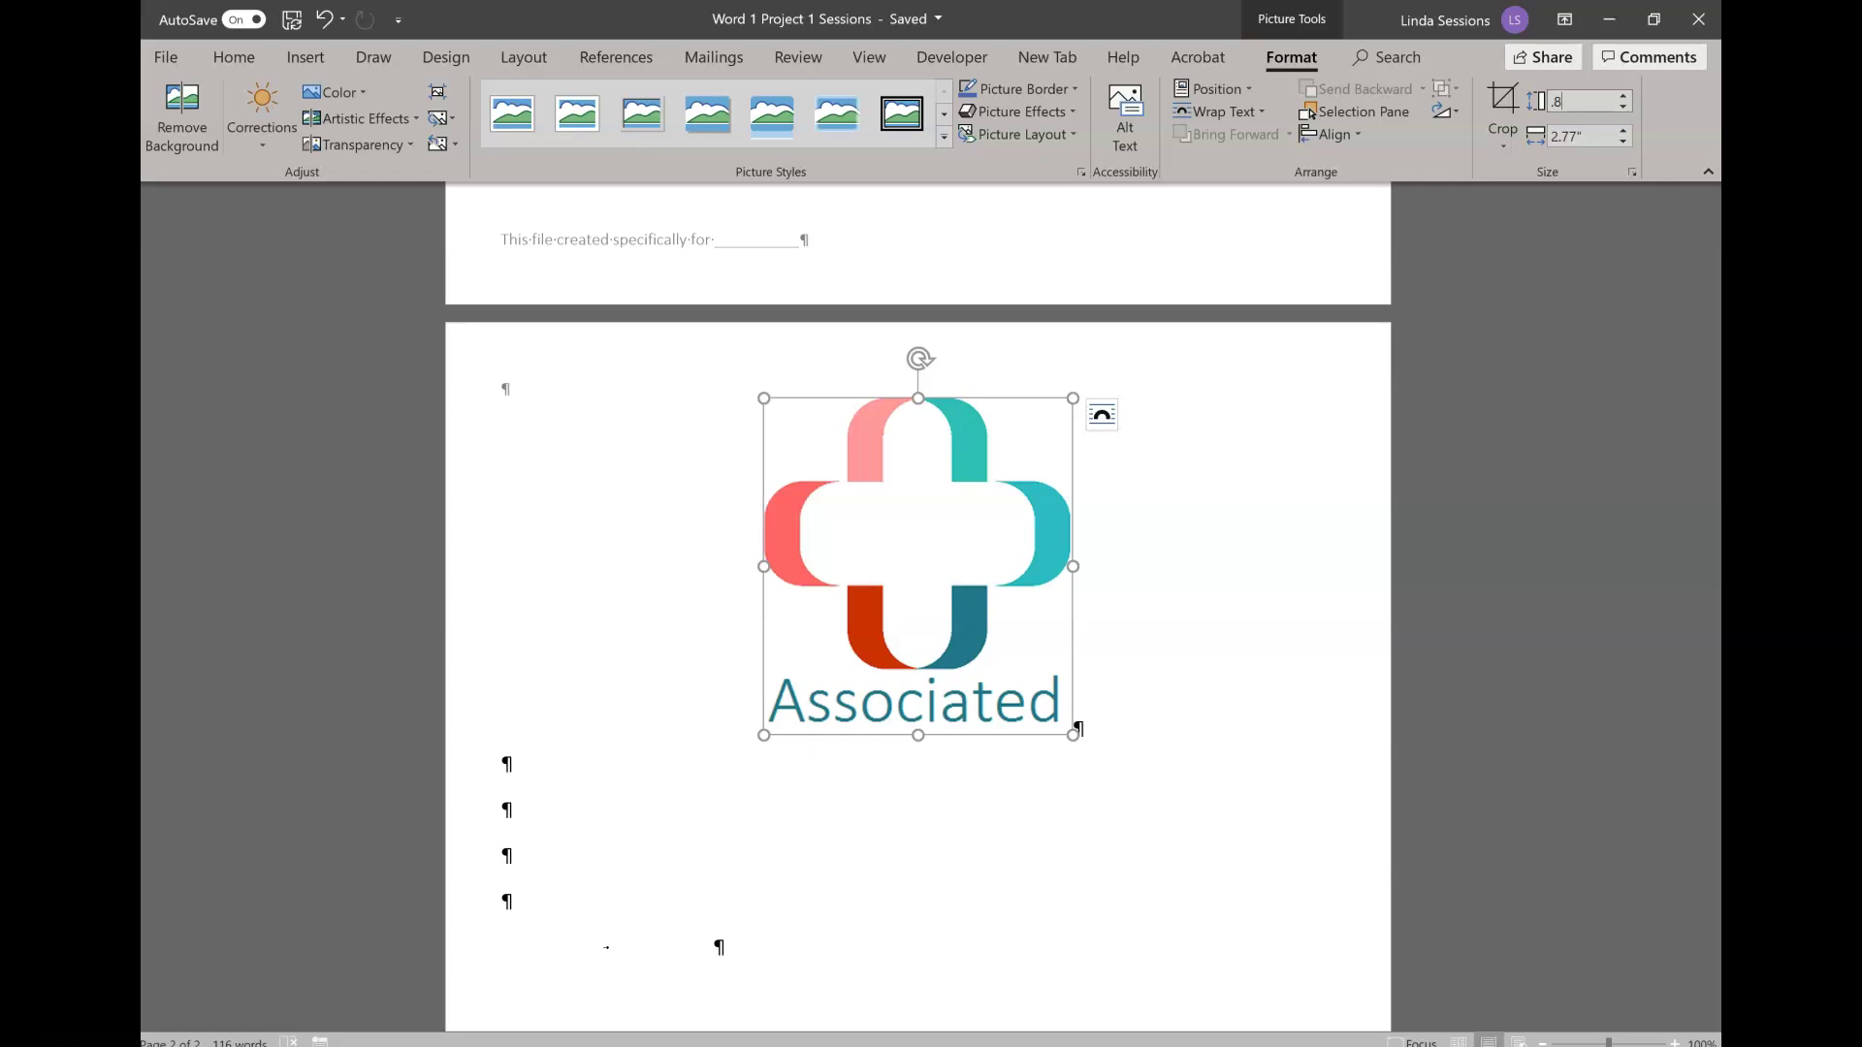
key("Return")
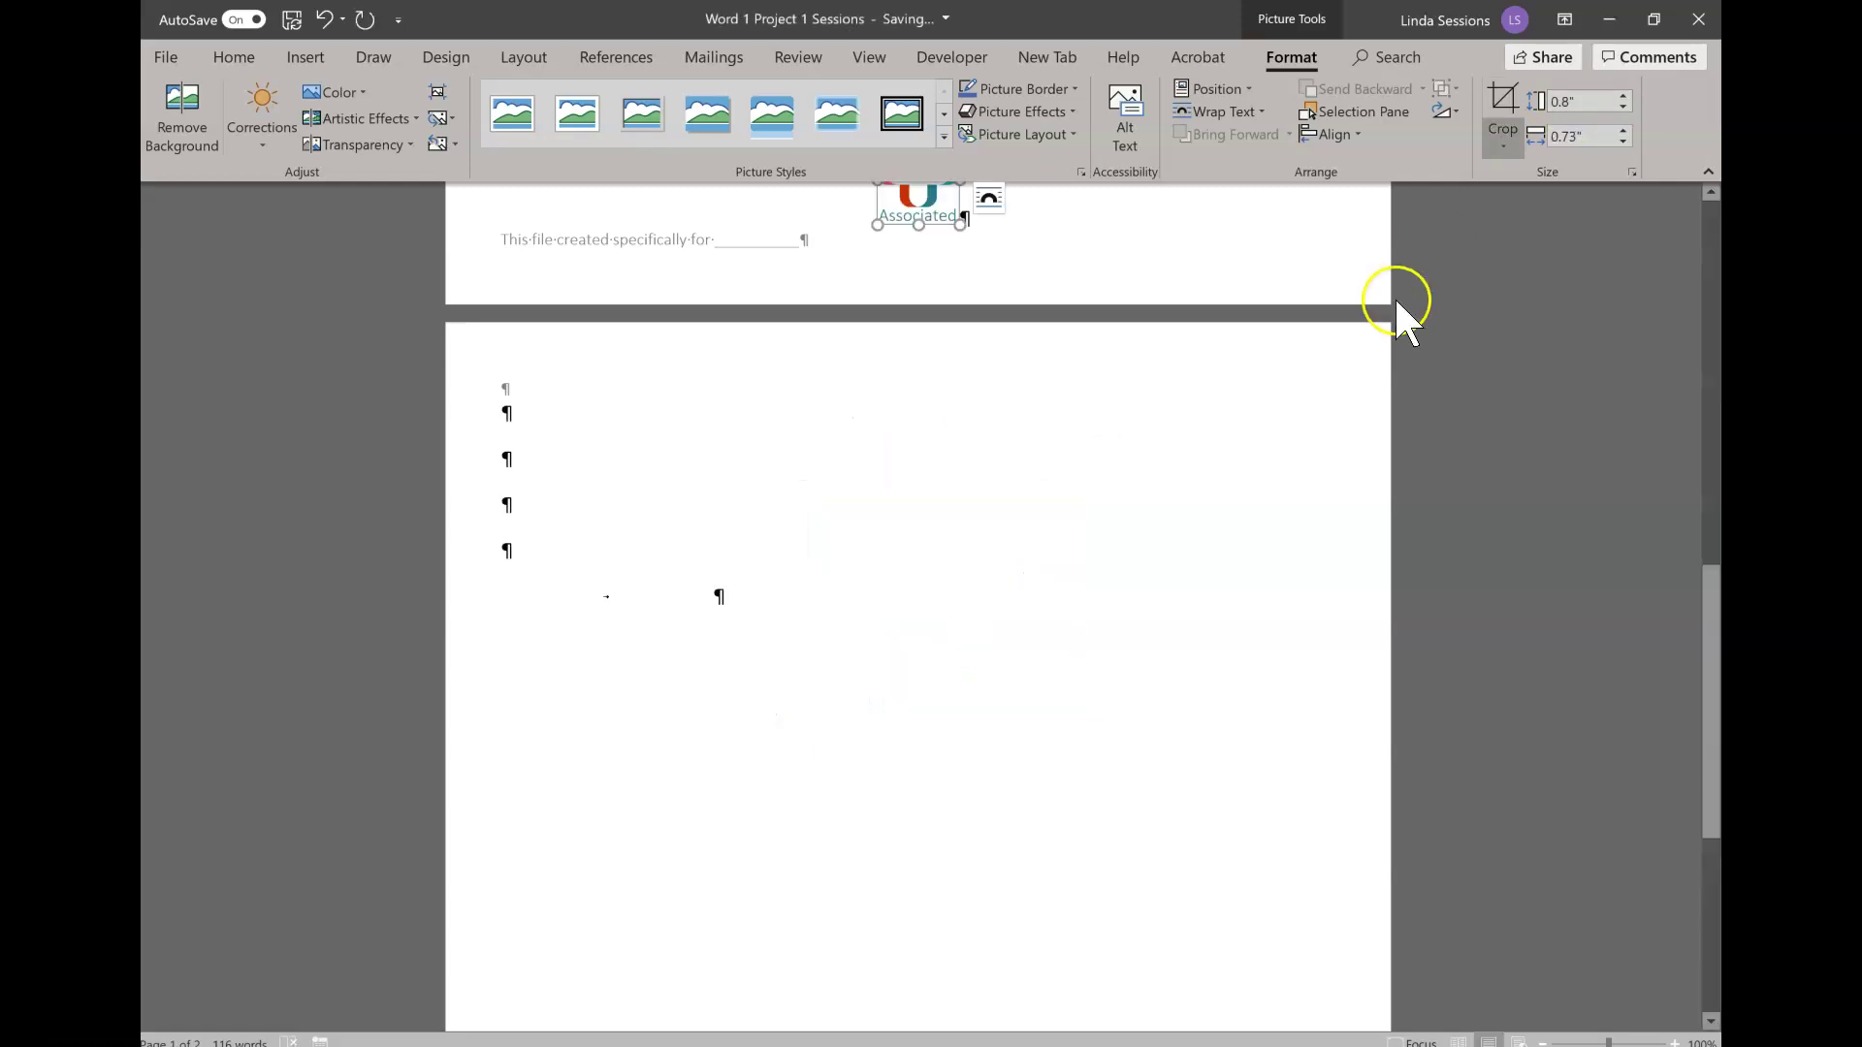
scroll(1089, 437, "up", 3)
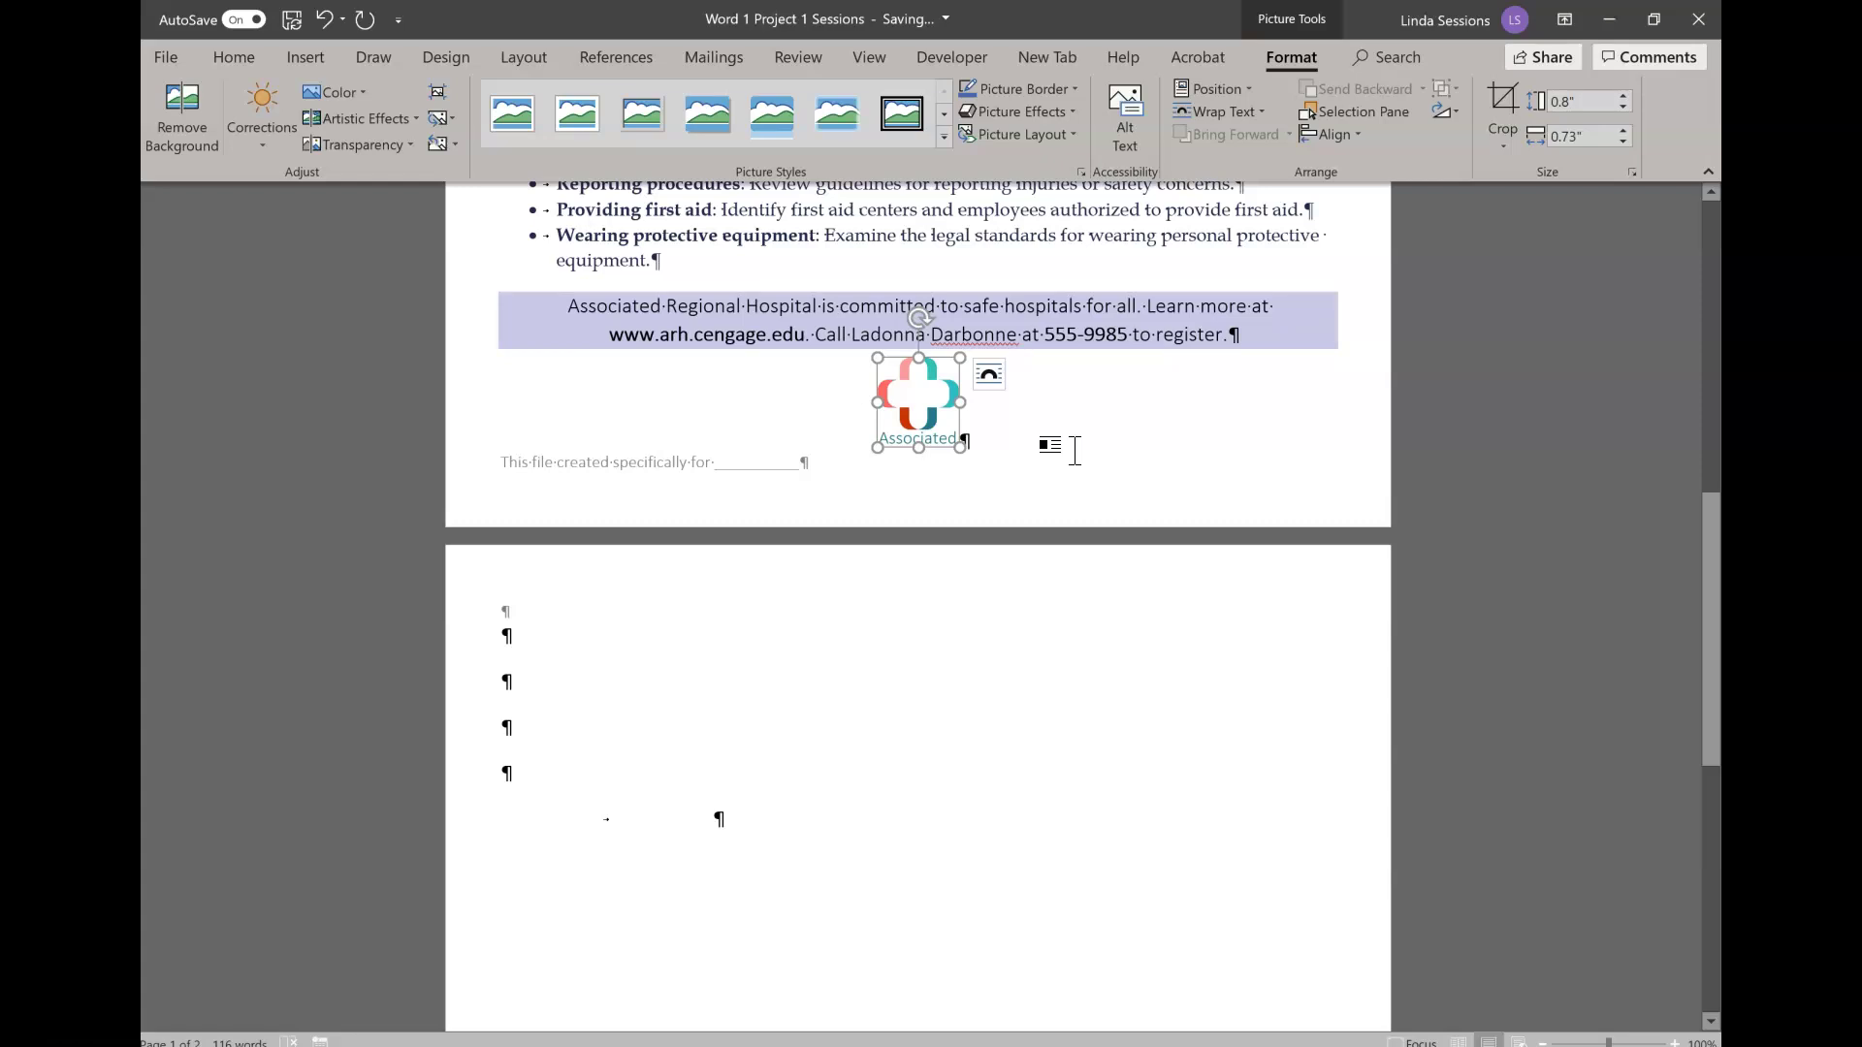
Step: Give the logo a 1 pt picture border in a theme colour with Square Dot dashes
left_click(1075, 89)
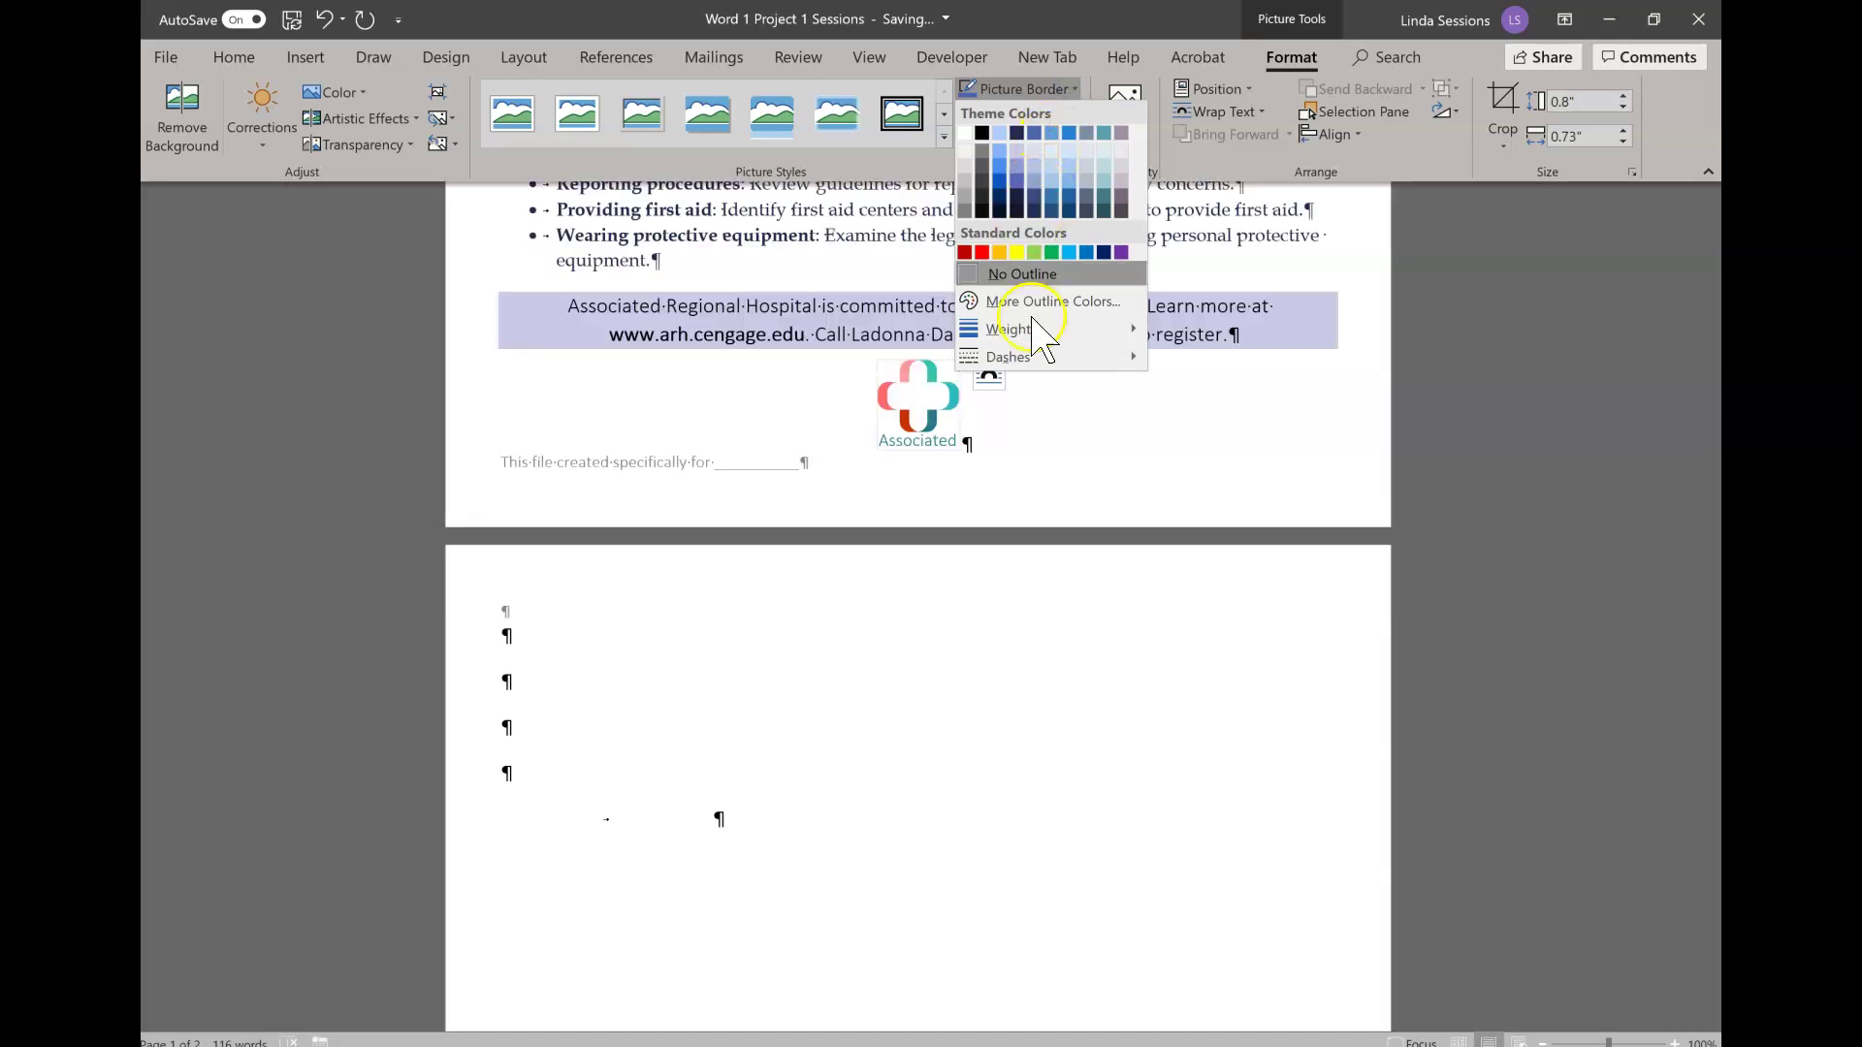
mouse_move(1033, 331)
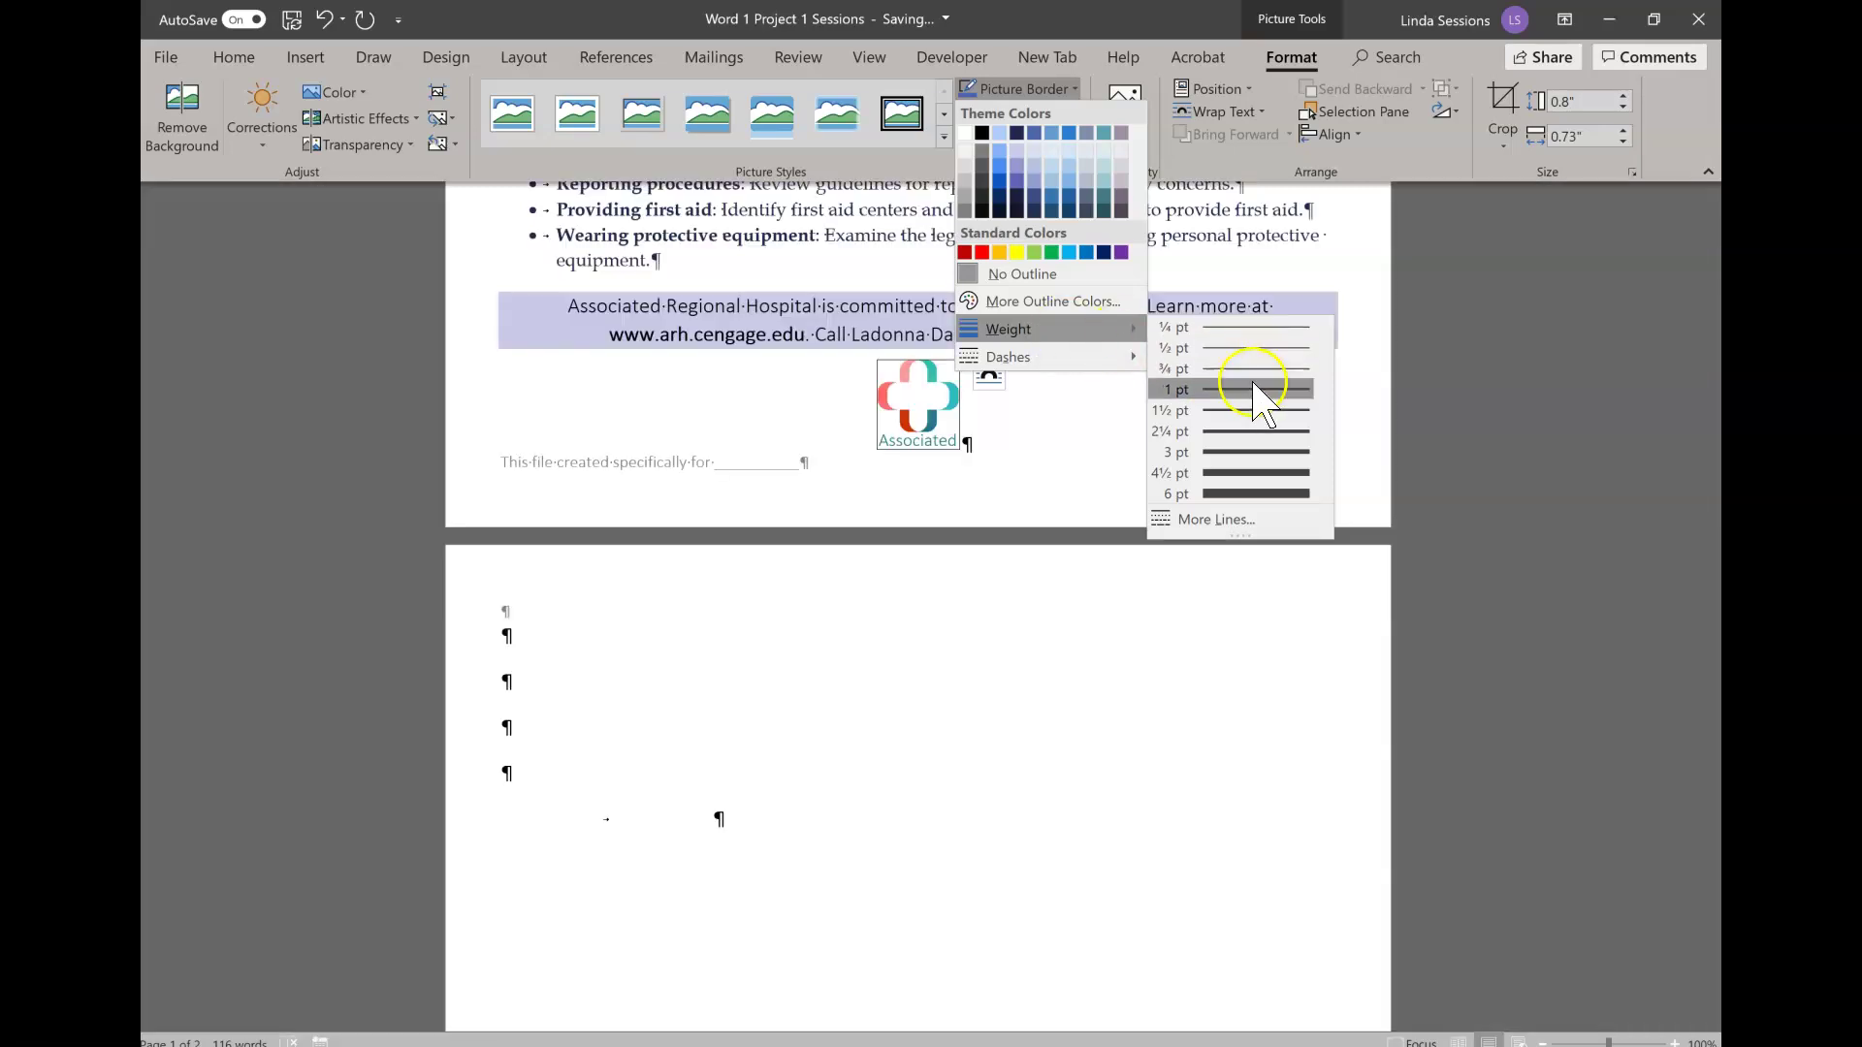
left_click(1256, 389)
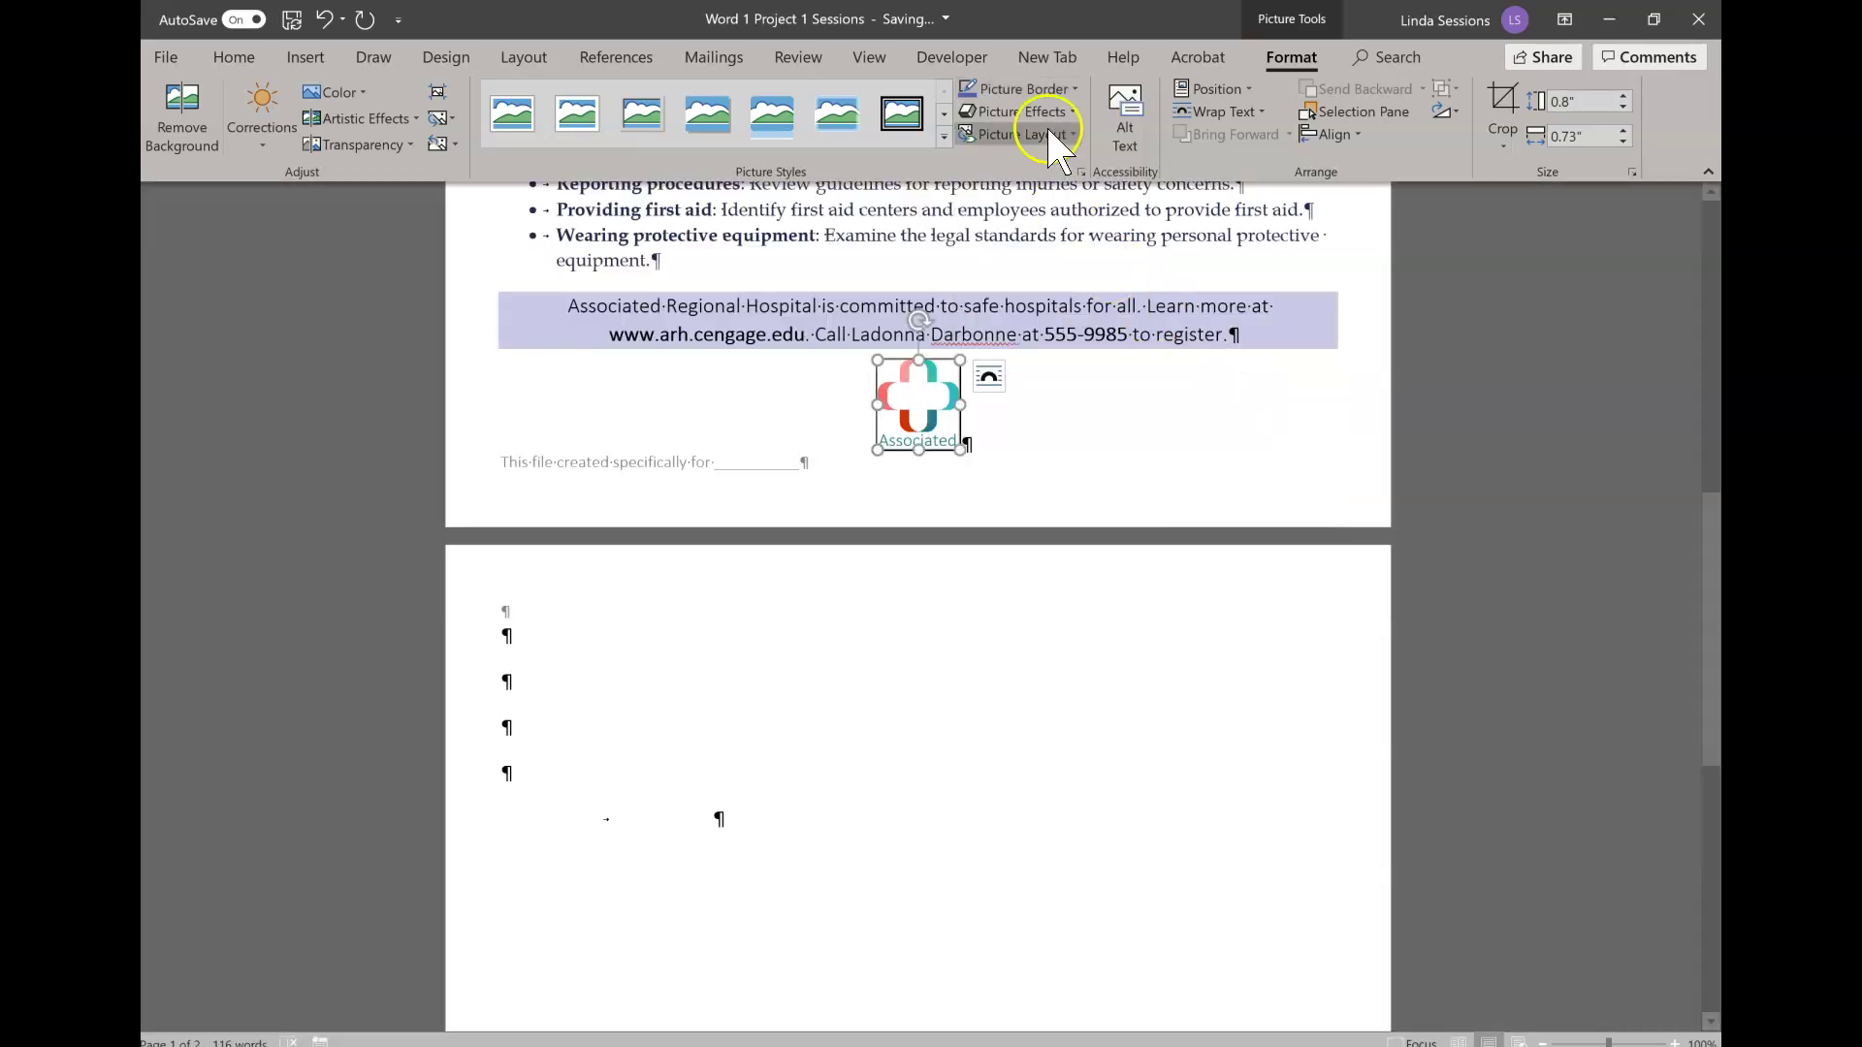
left_click(1074, 89)
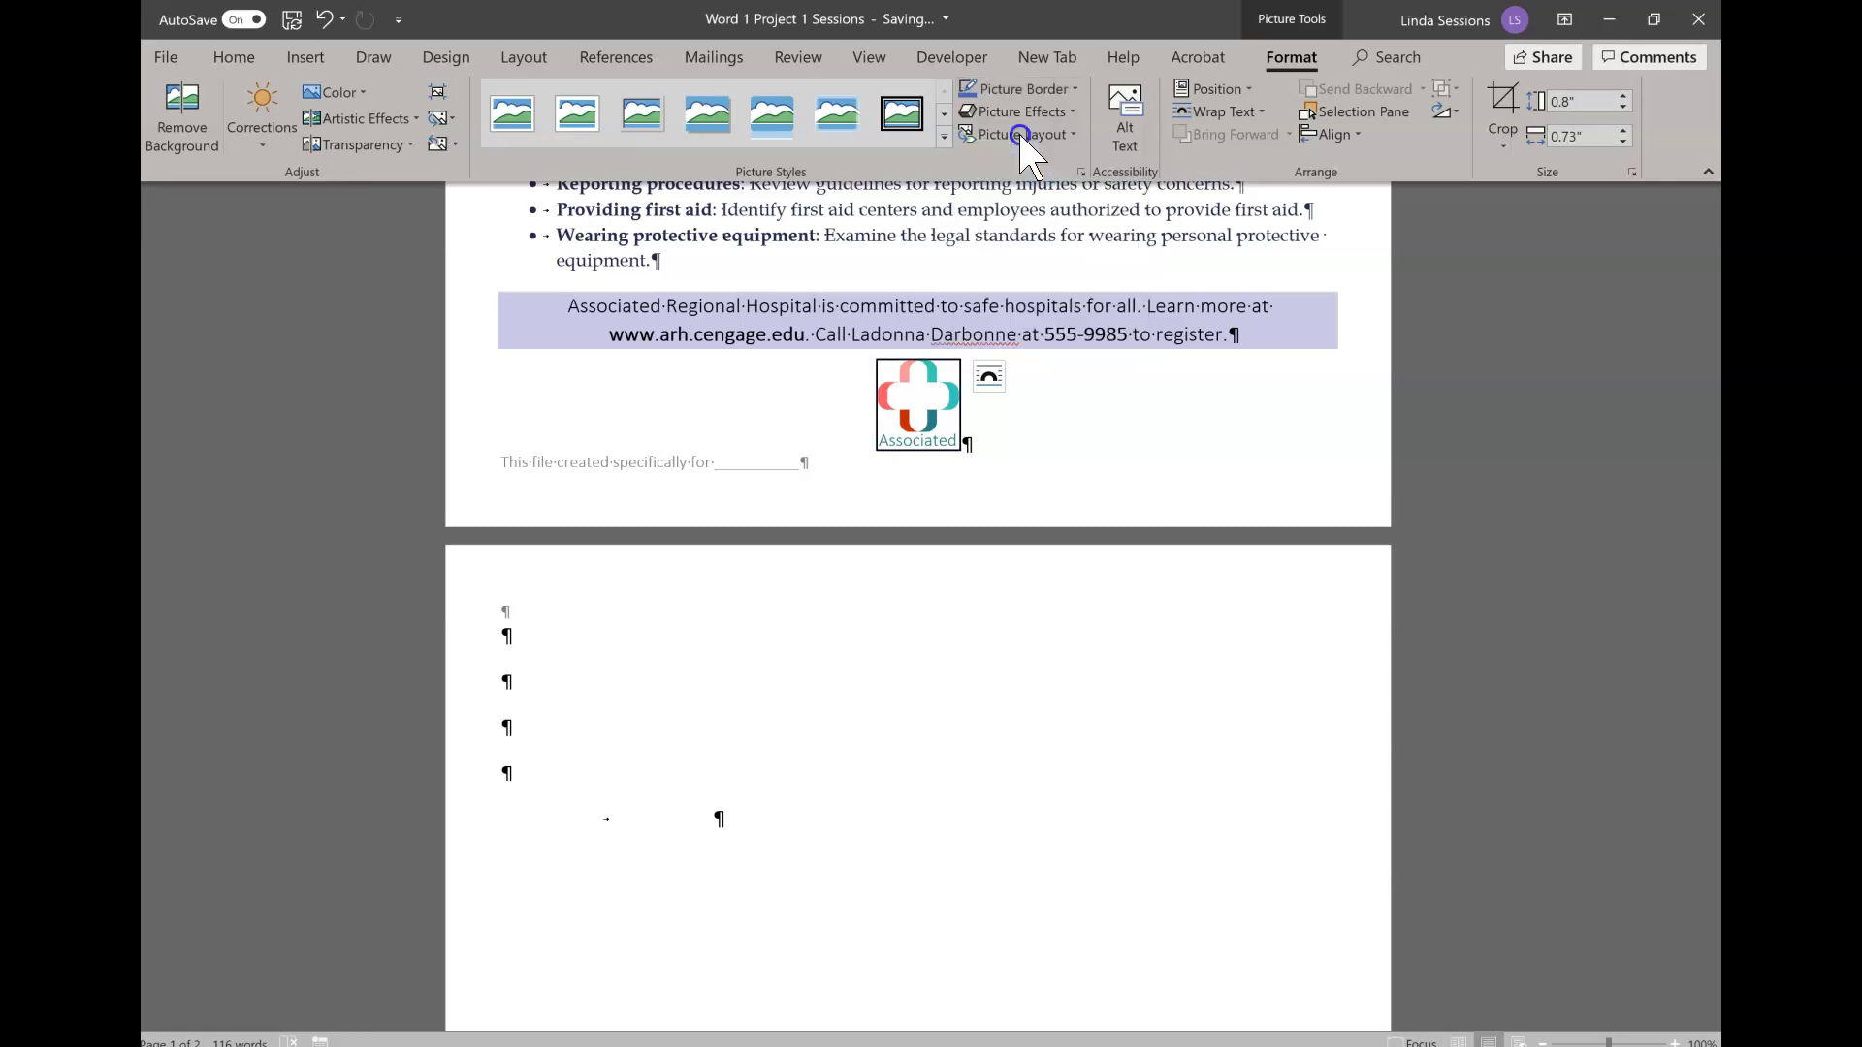
left_click(1018, 133)
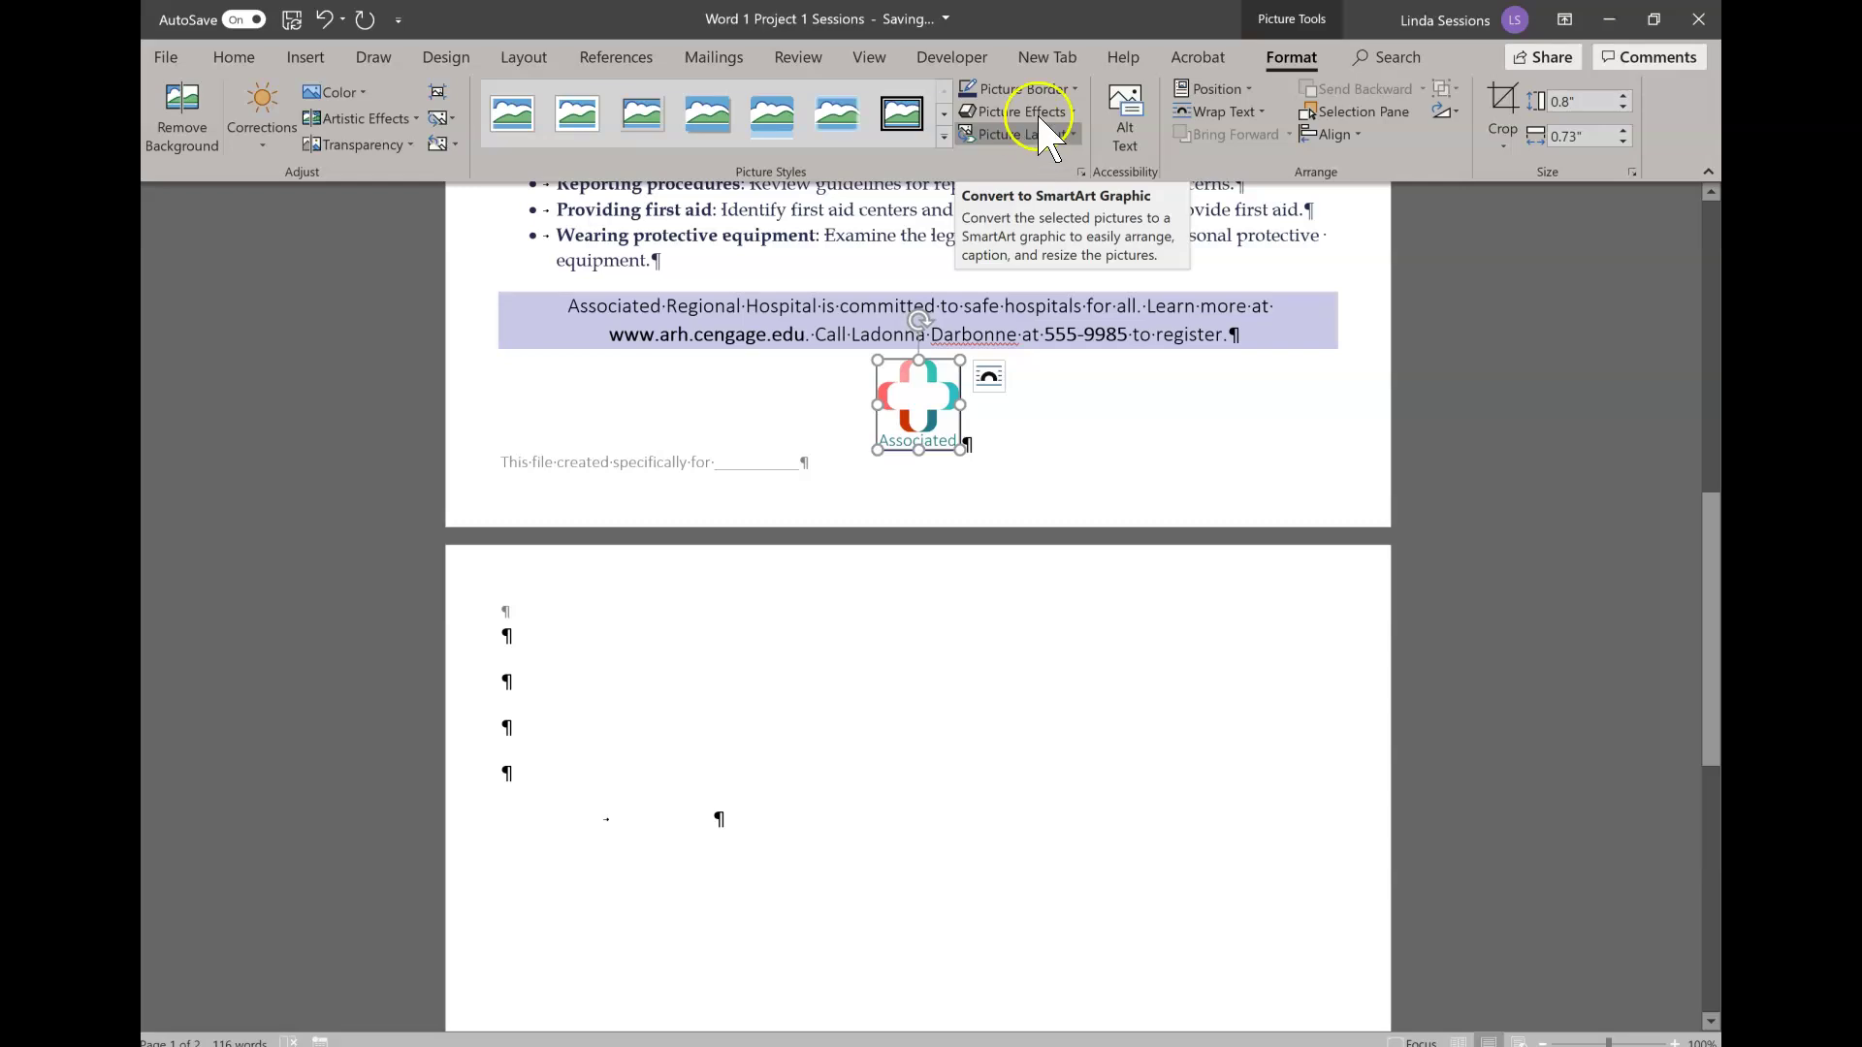
left_click(1077, 90)
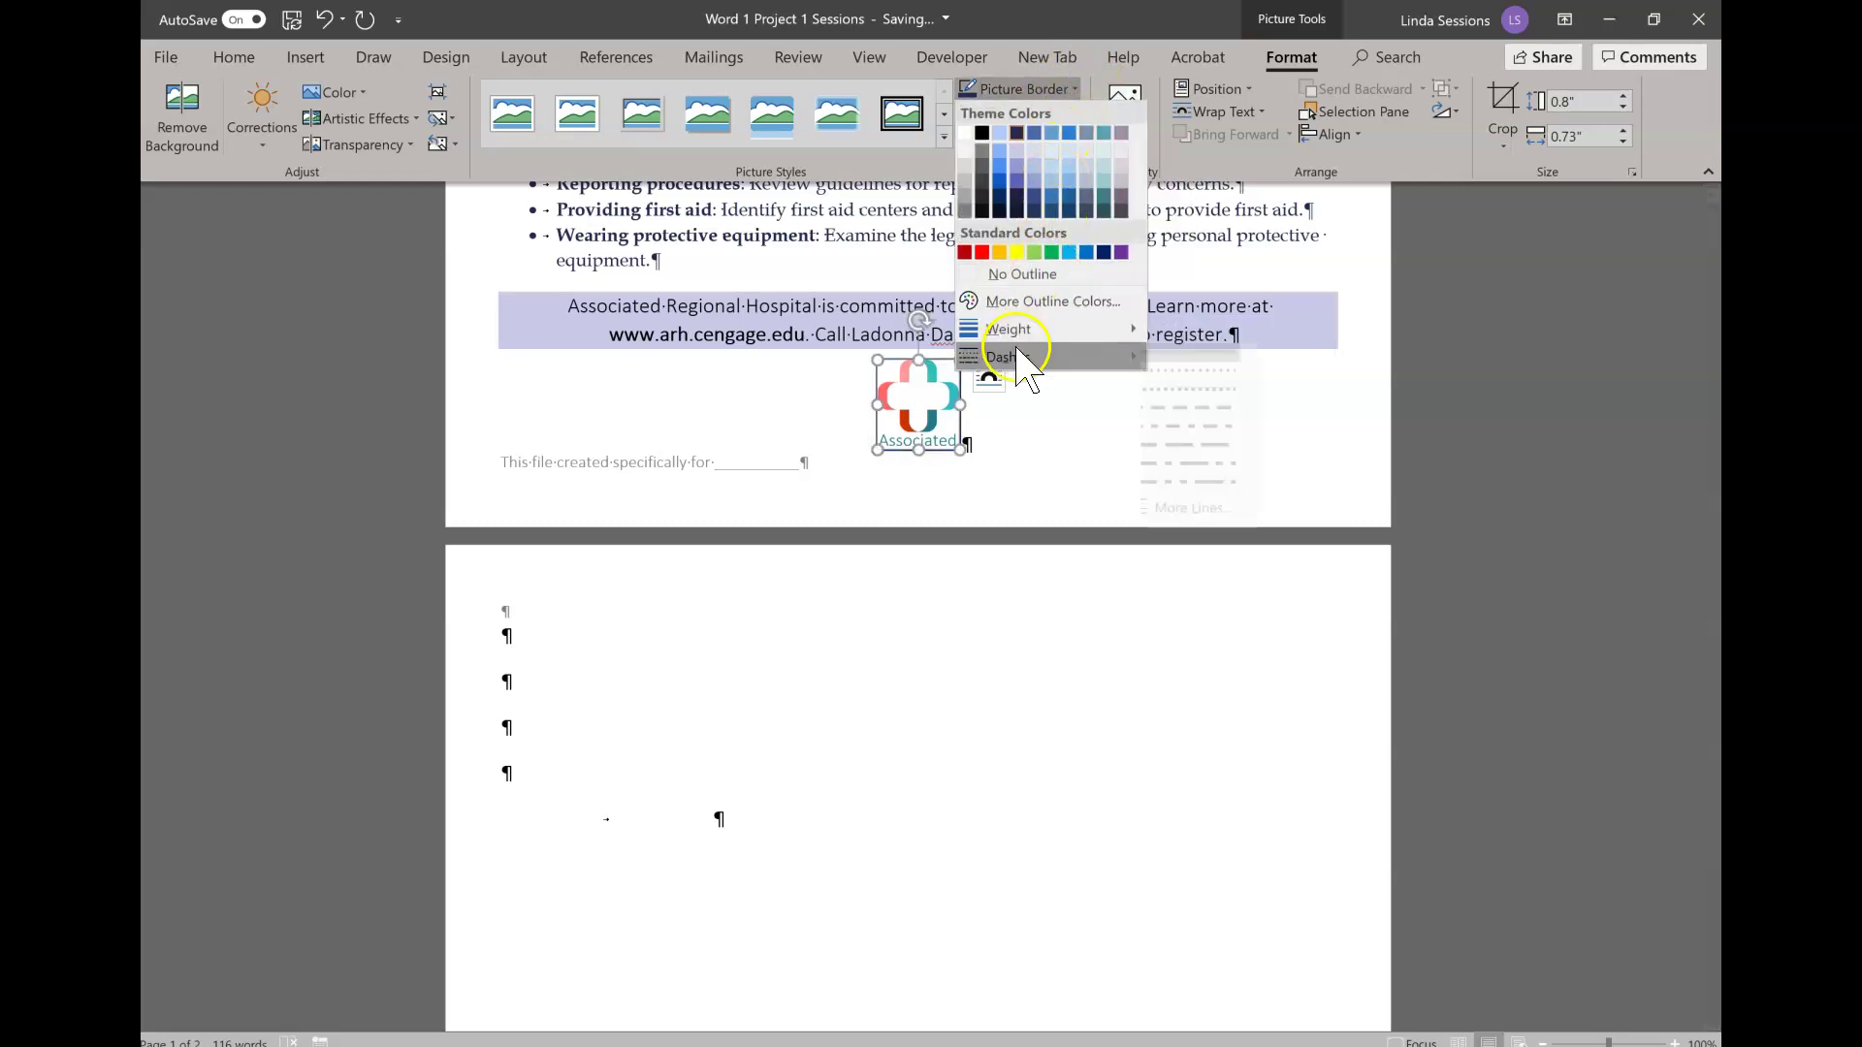
mouse_move(1067, 357)
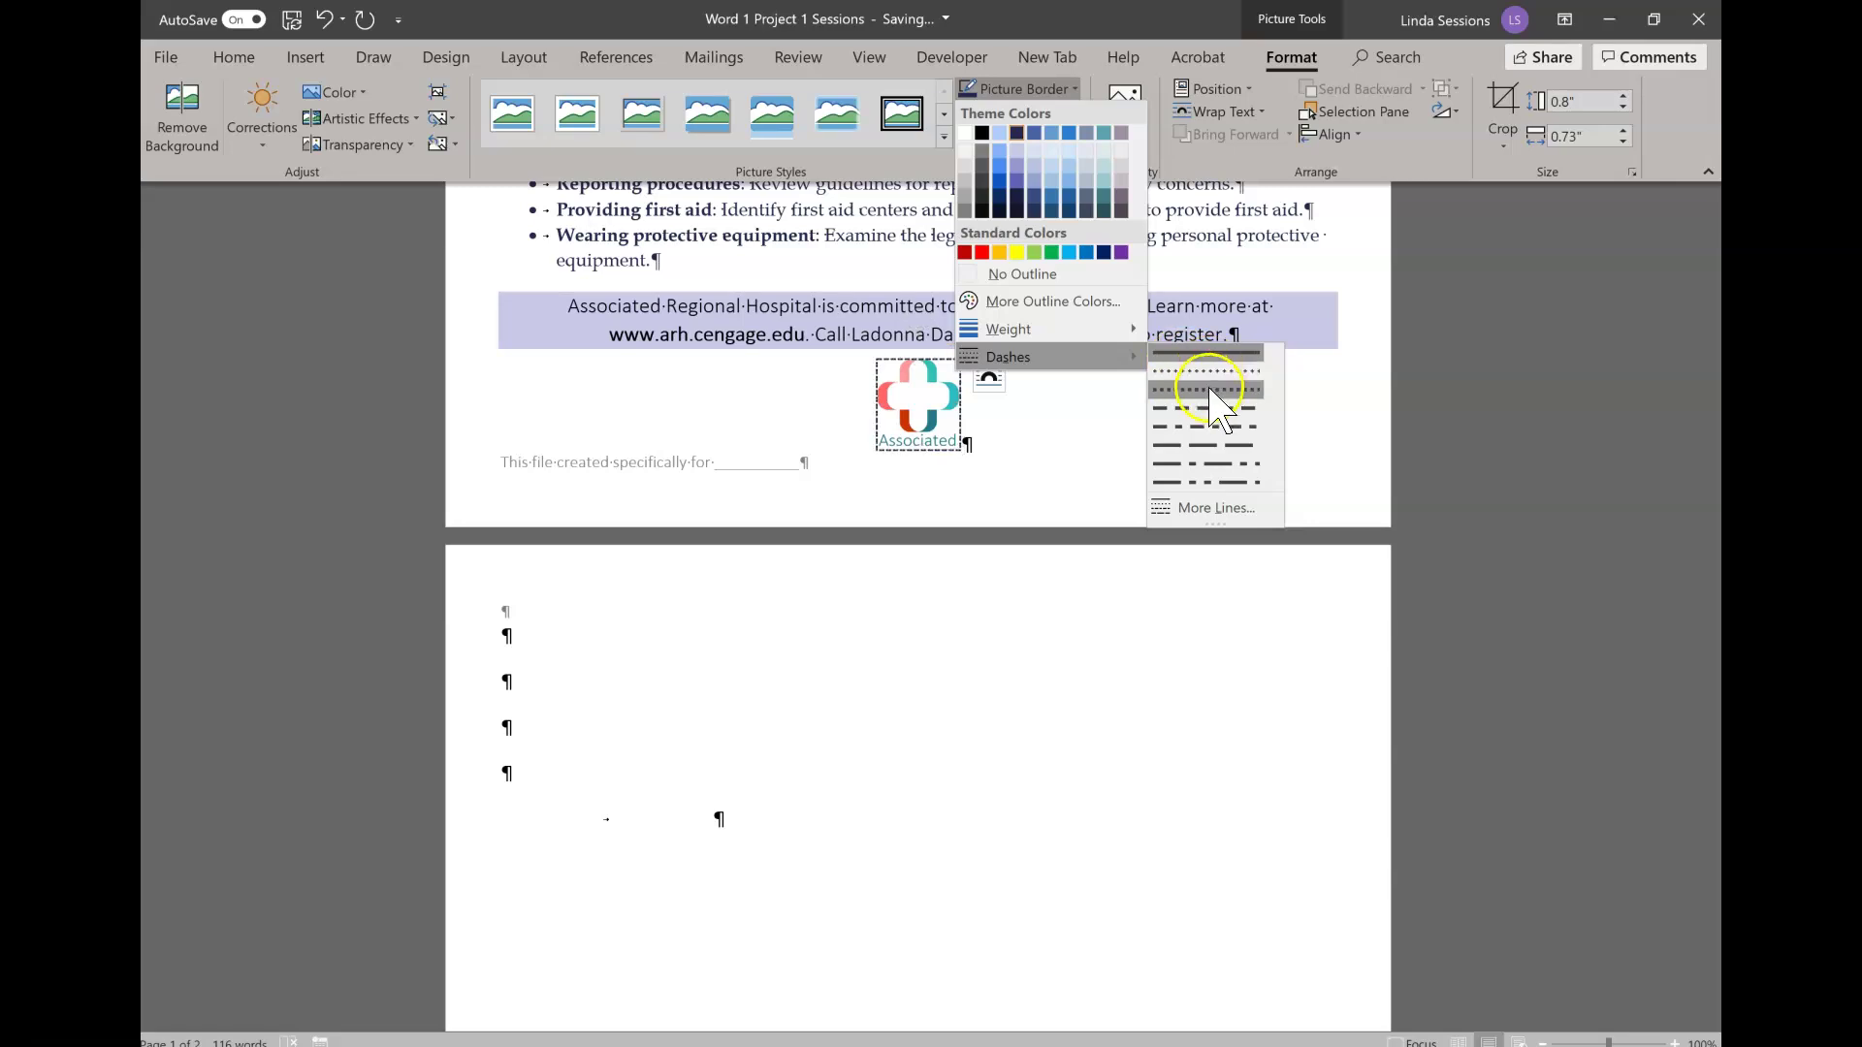
left_click(1210, 388)
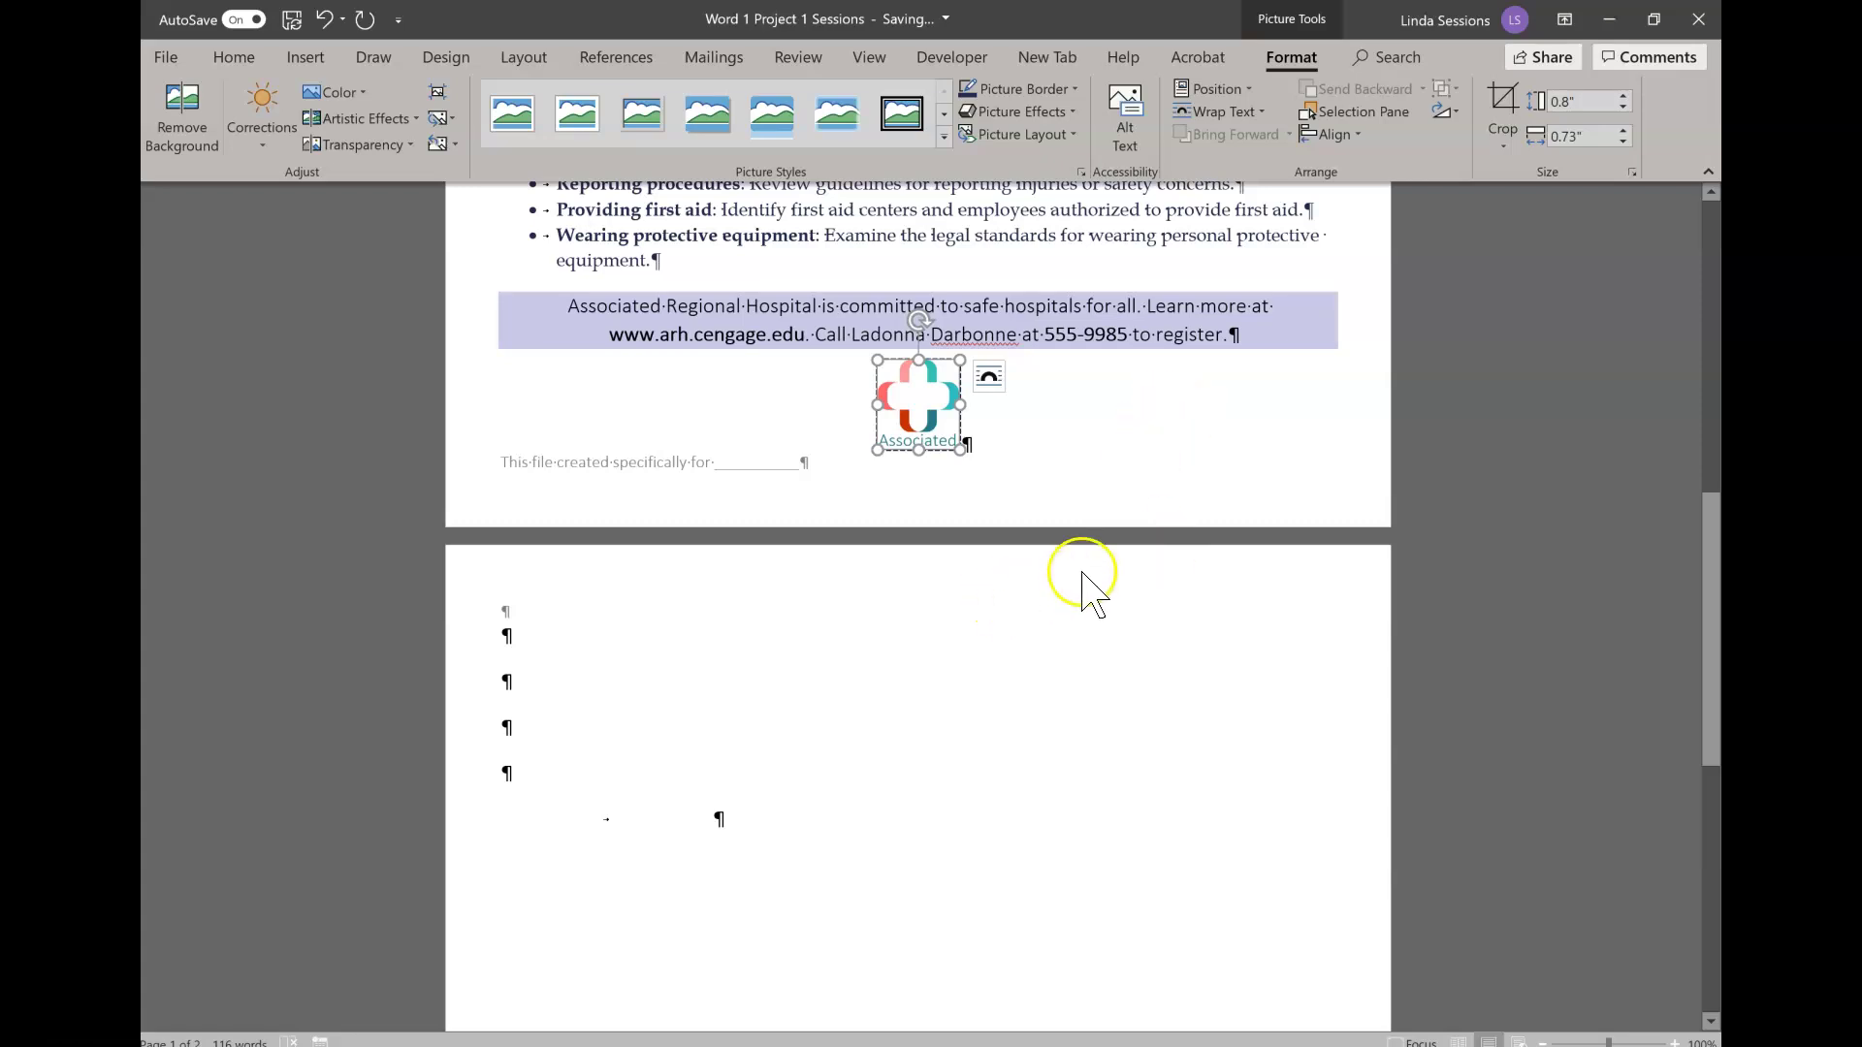
Step: Deselect the logo and run Spelling & Grammar from the start of the title
left_click(1025, 440)
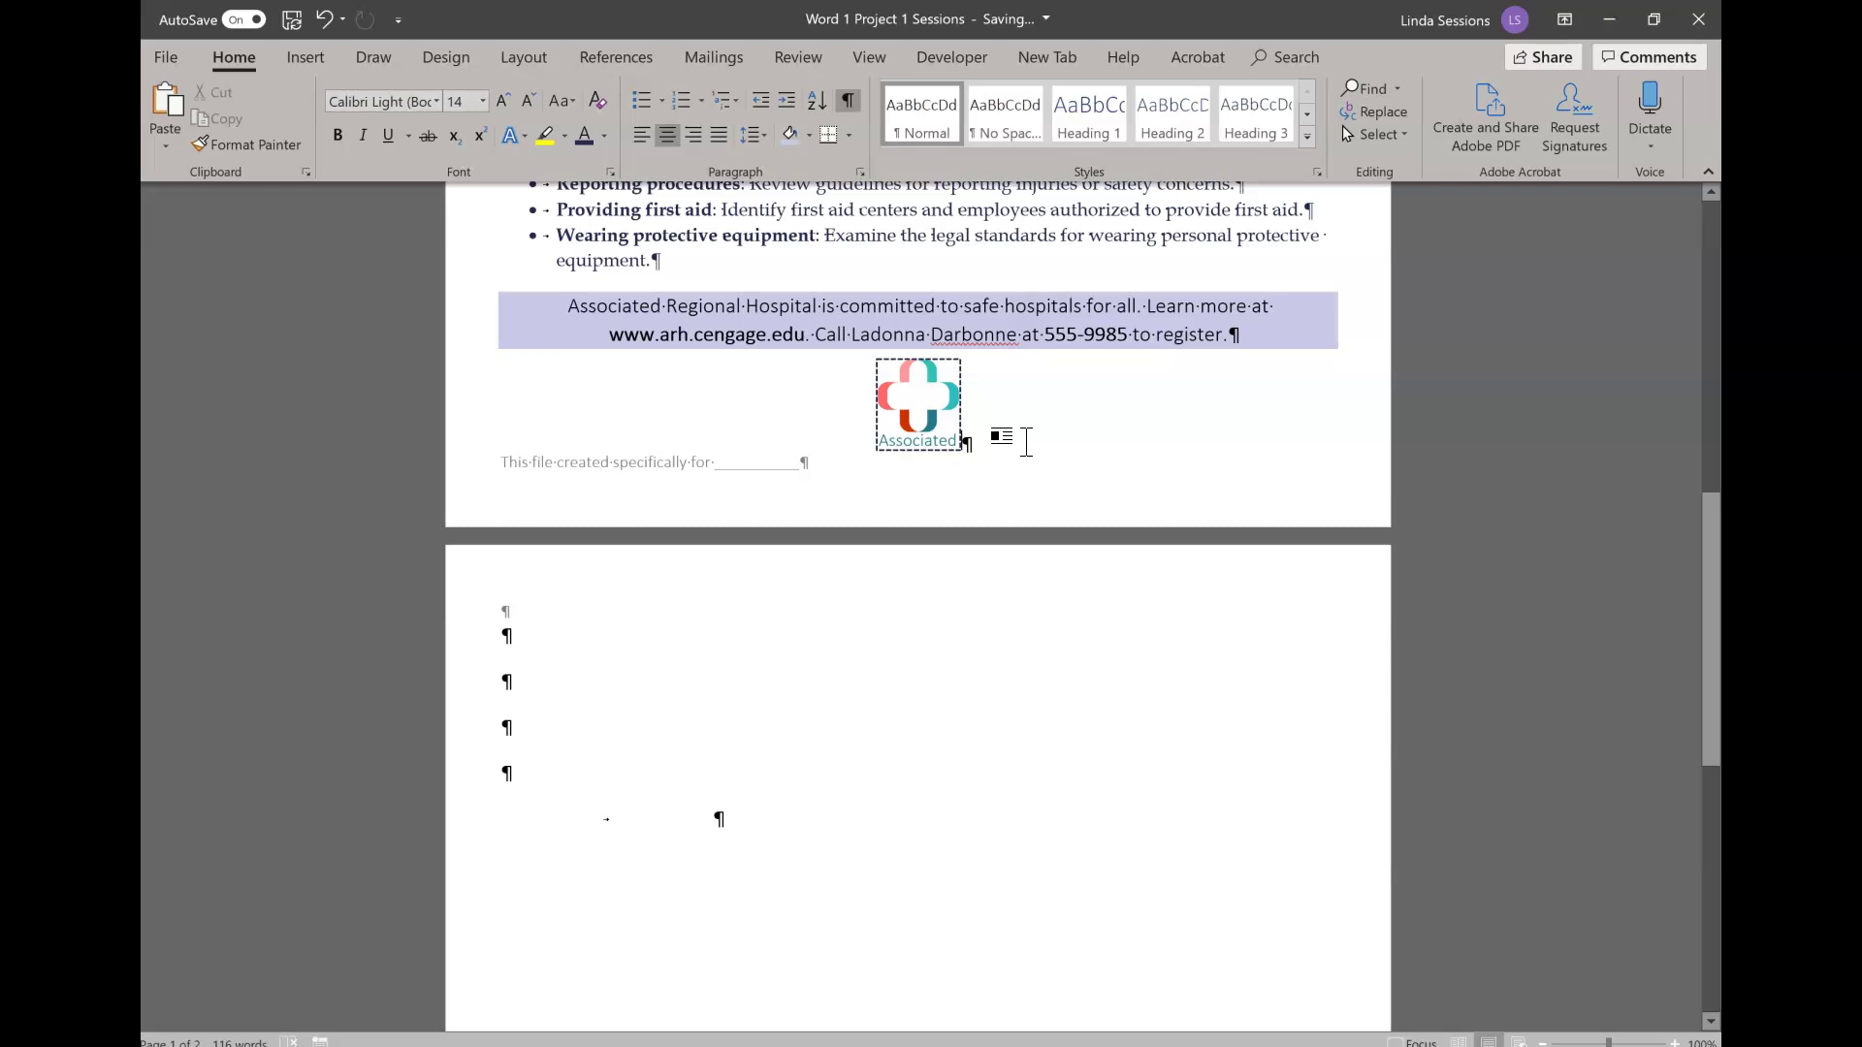
scroll(964, 428, "up", 10)
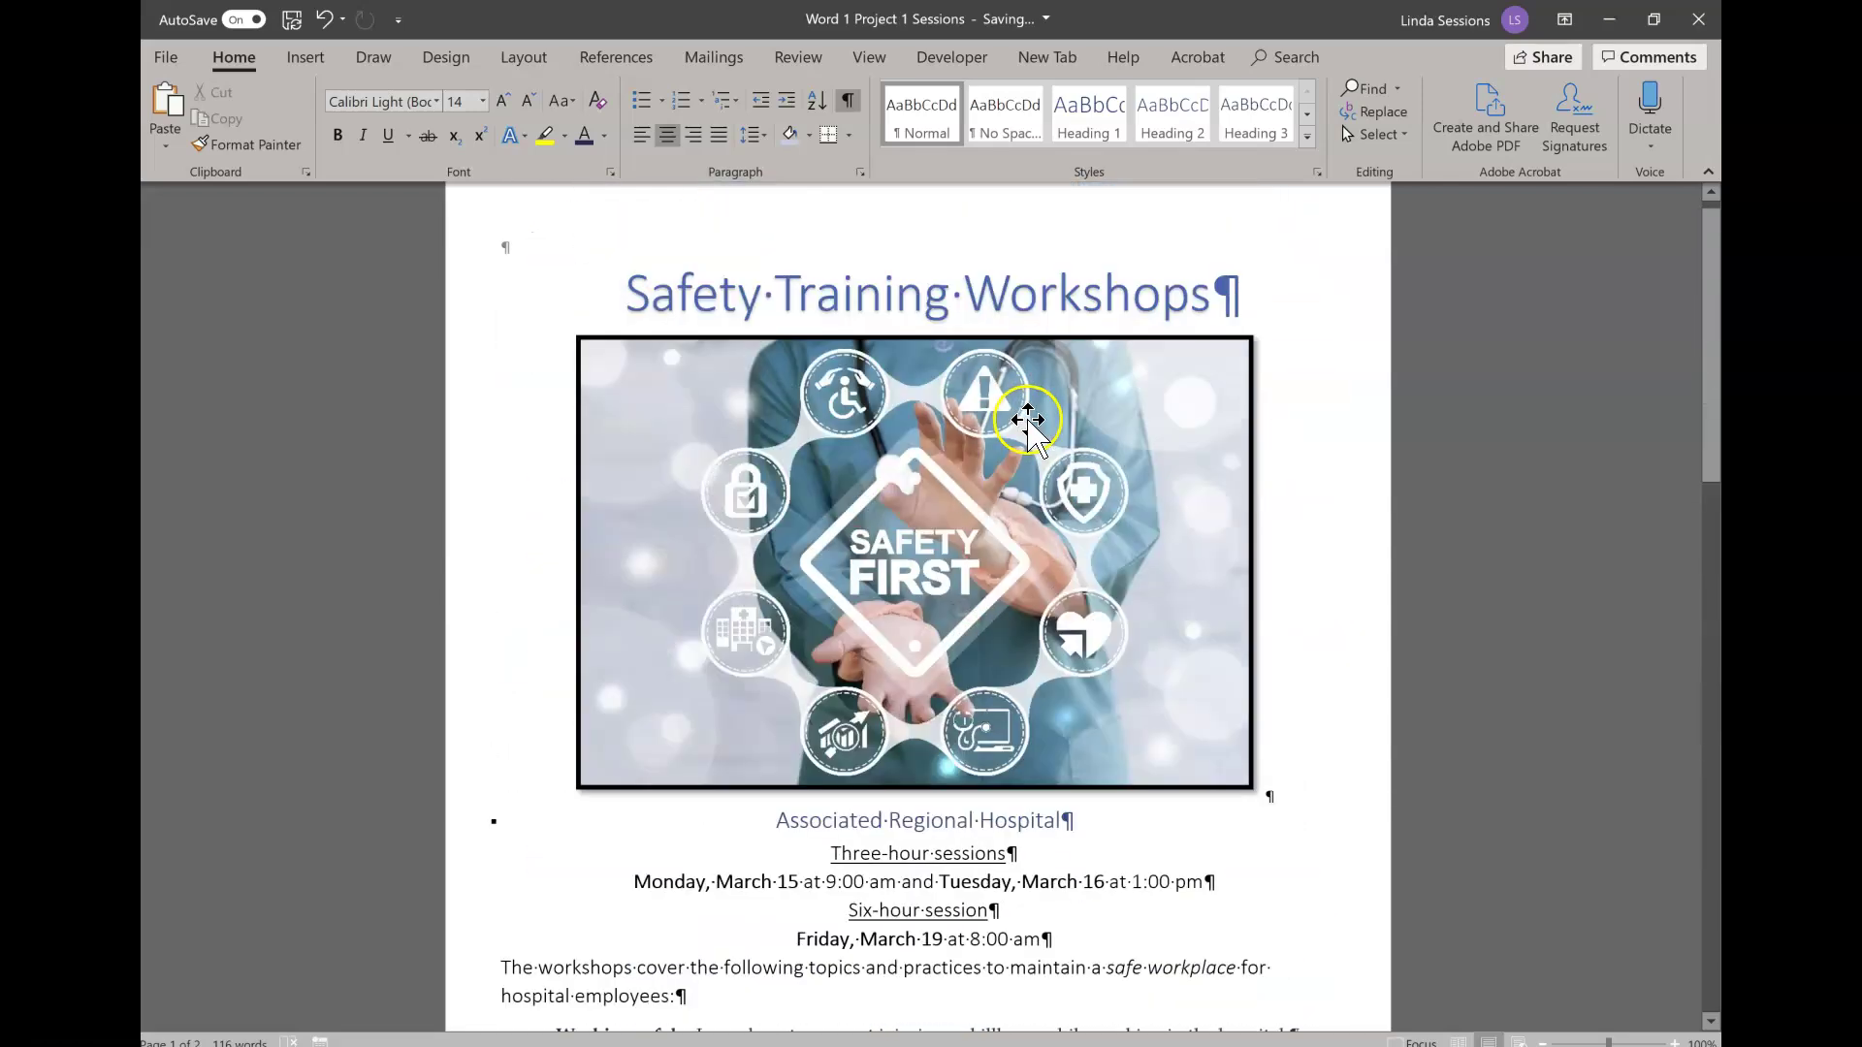
left_click(628, 312)
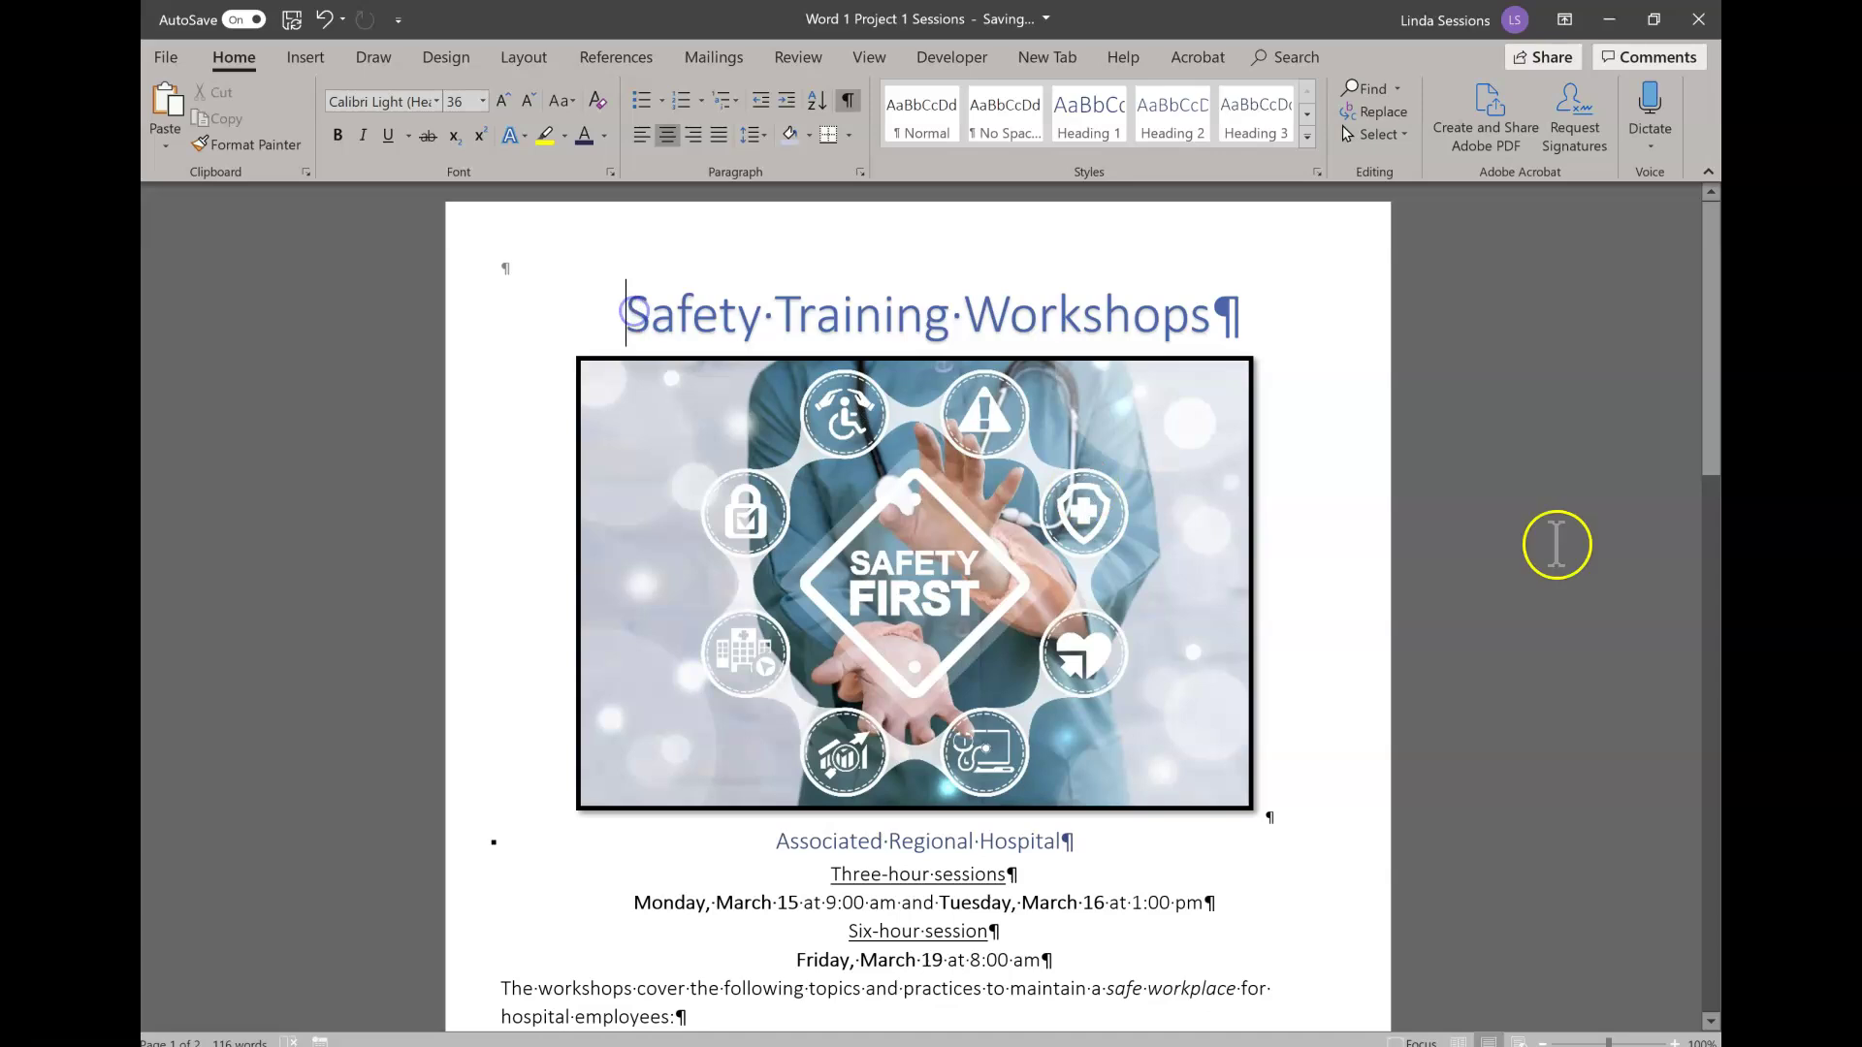
left_click(794, 58)
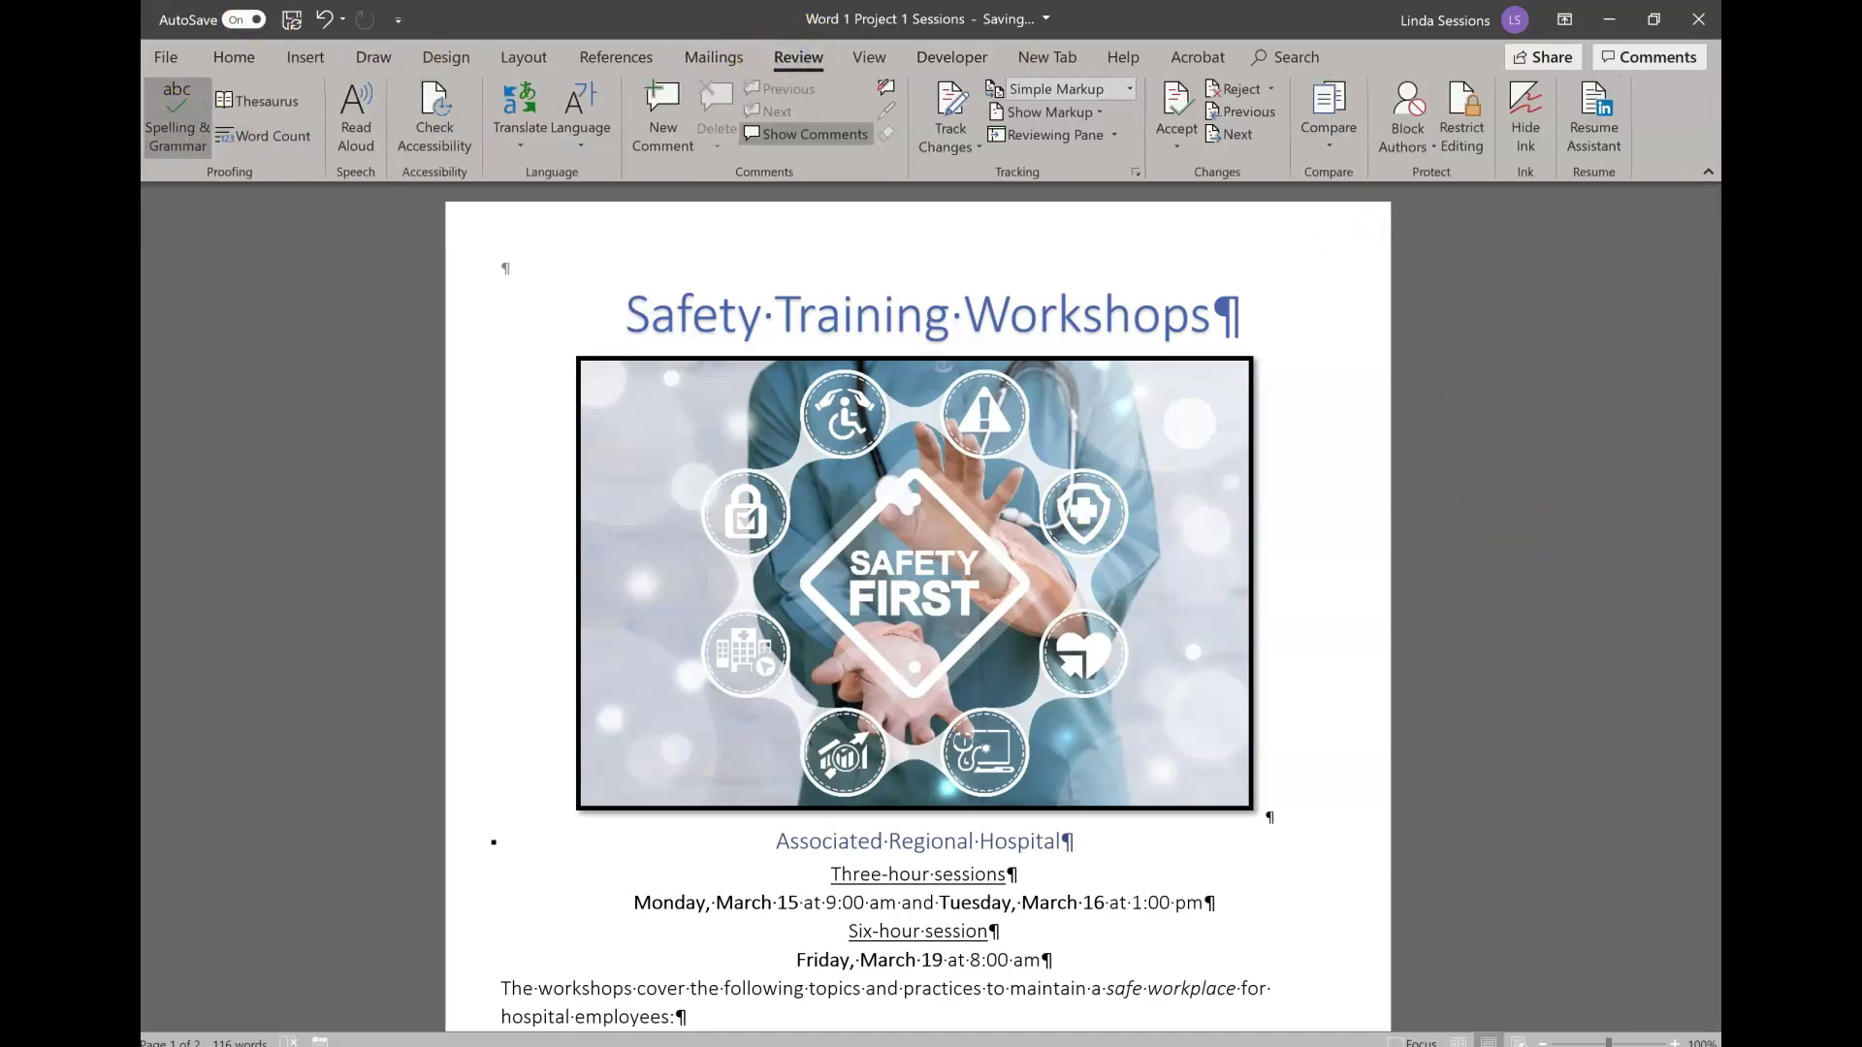
left_click(171, 103)
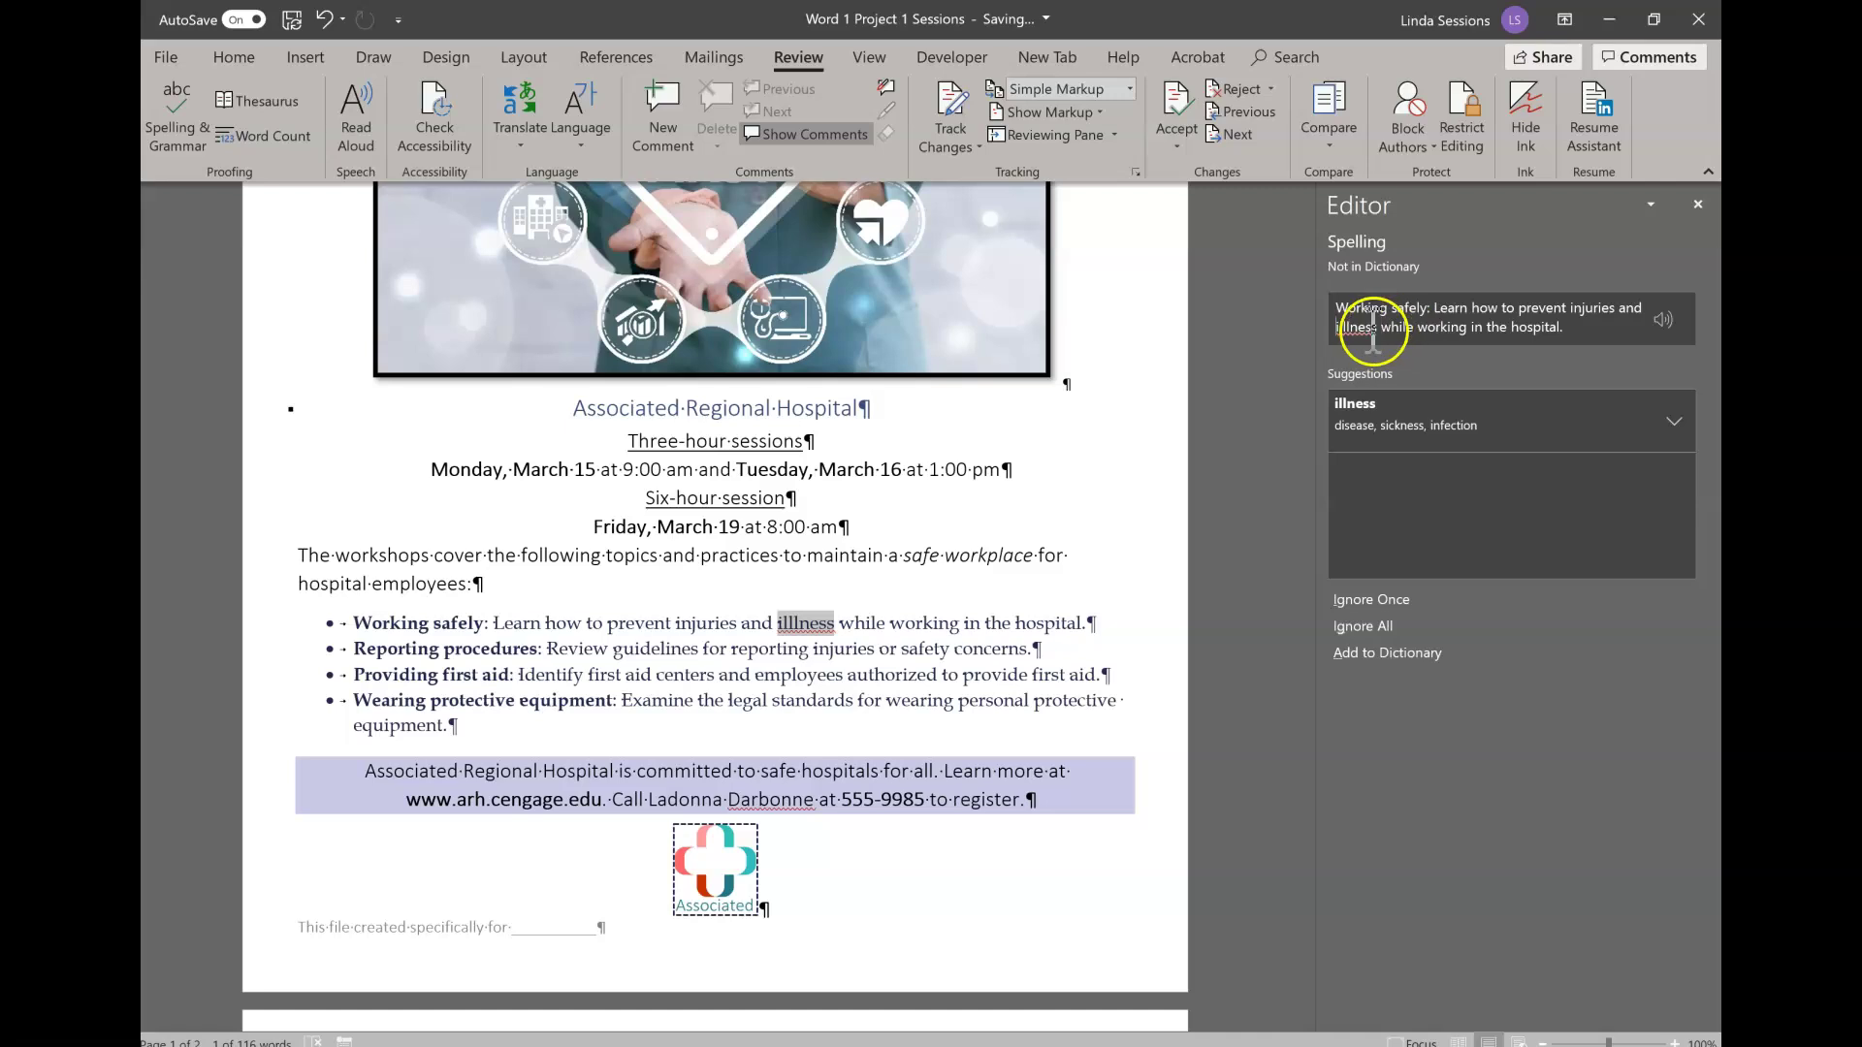
Step: Correct 'illlness' to 'illness', ignore the contact's surname, and dismiss the completion message
left_click(1361, 419)
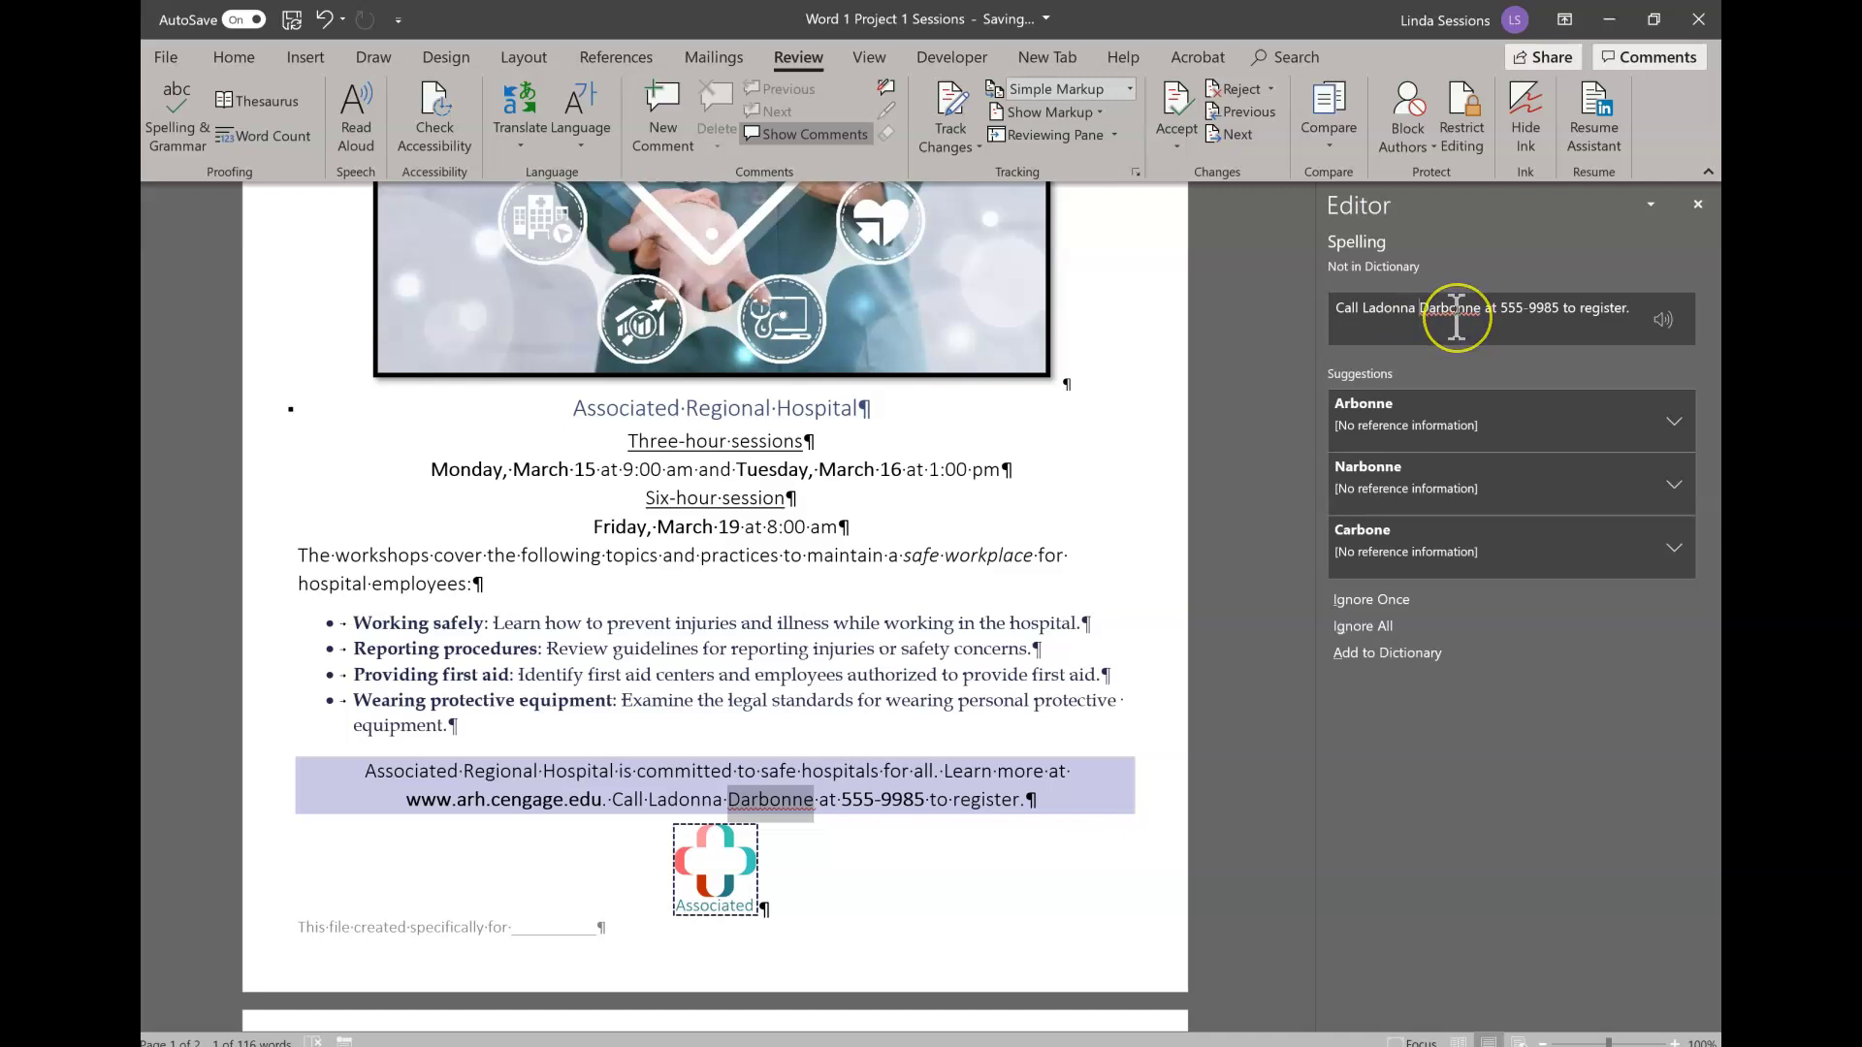
left_click(1454, 320)
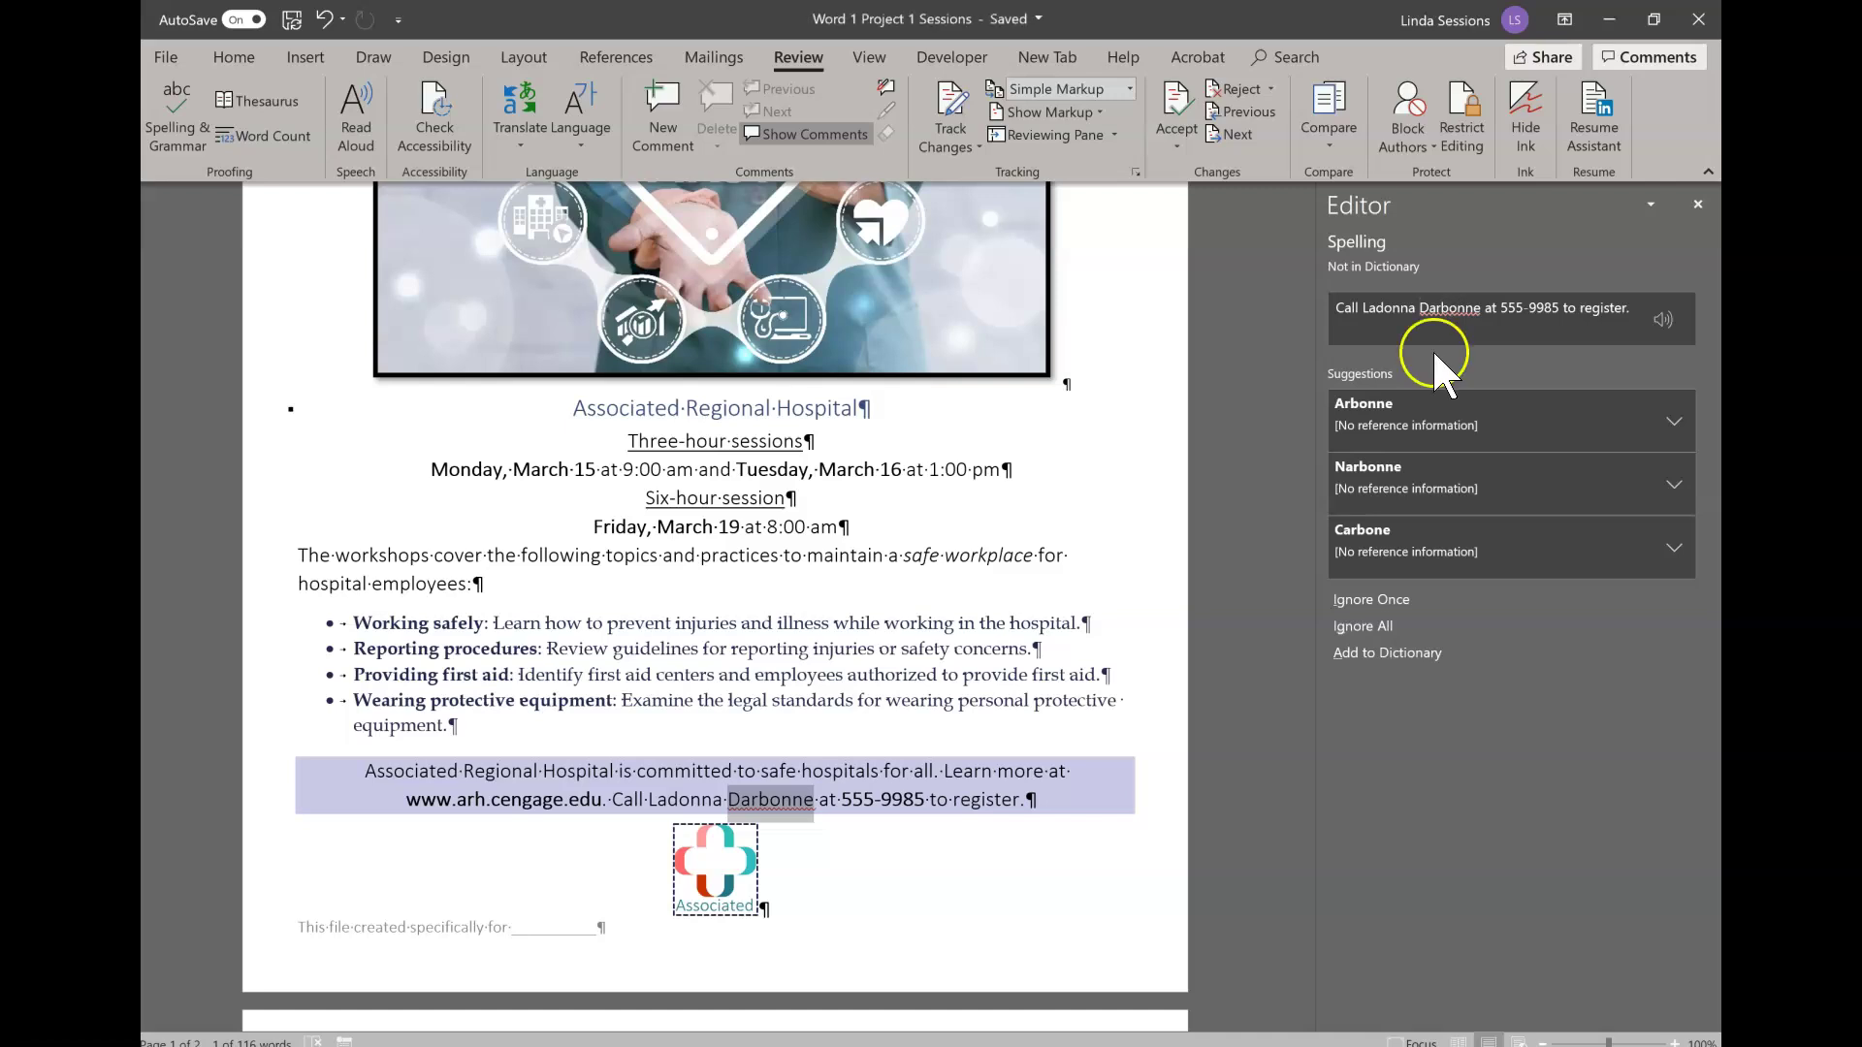
left_click(1379, 598)
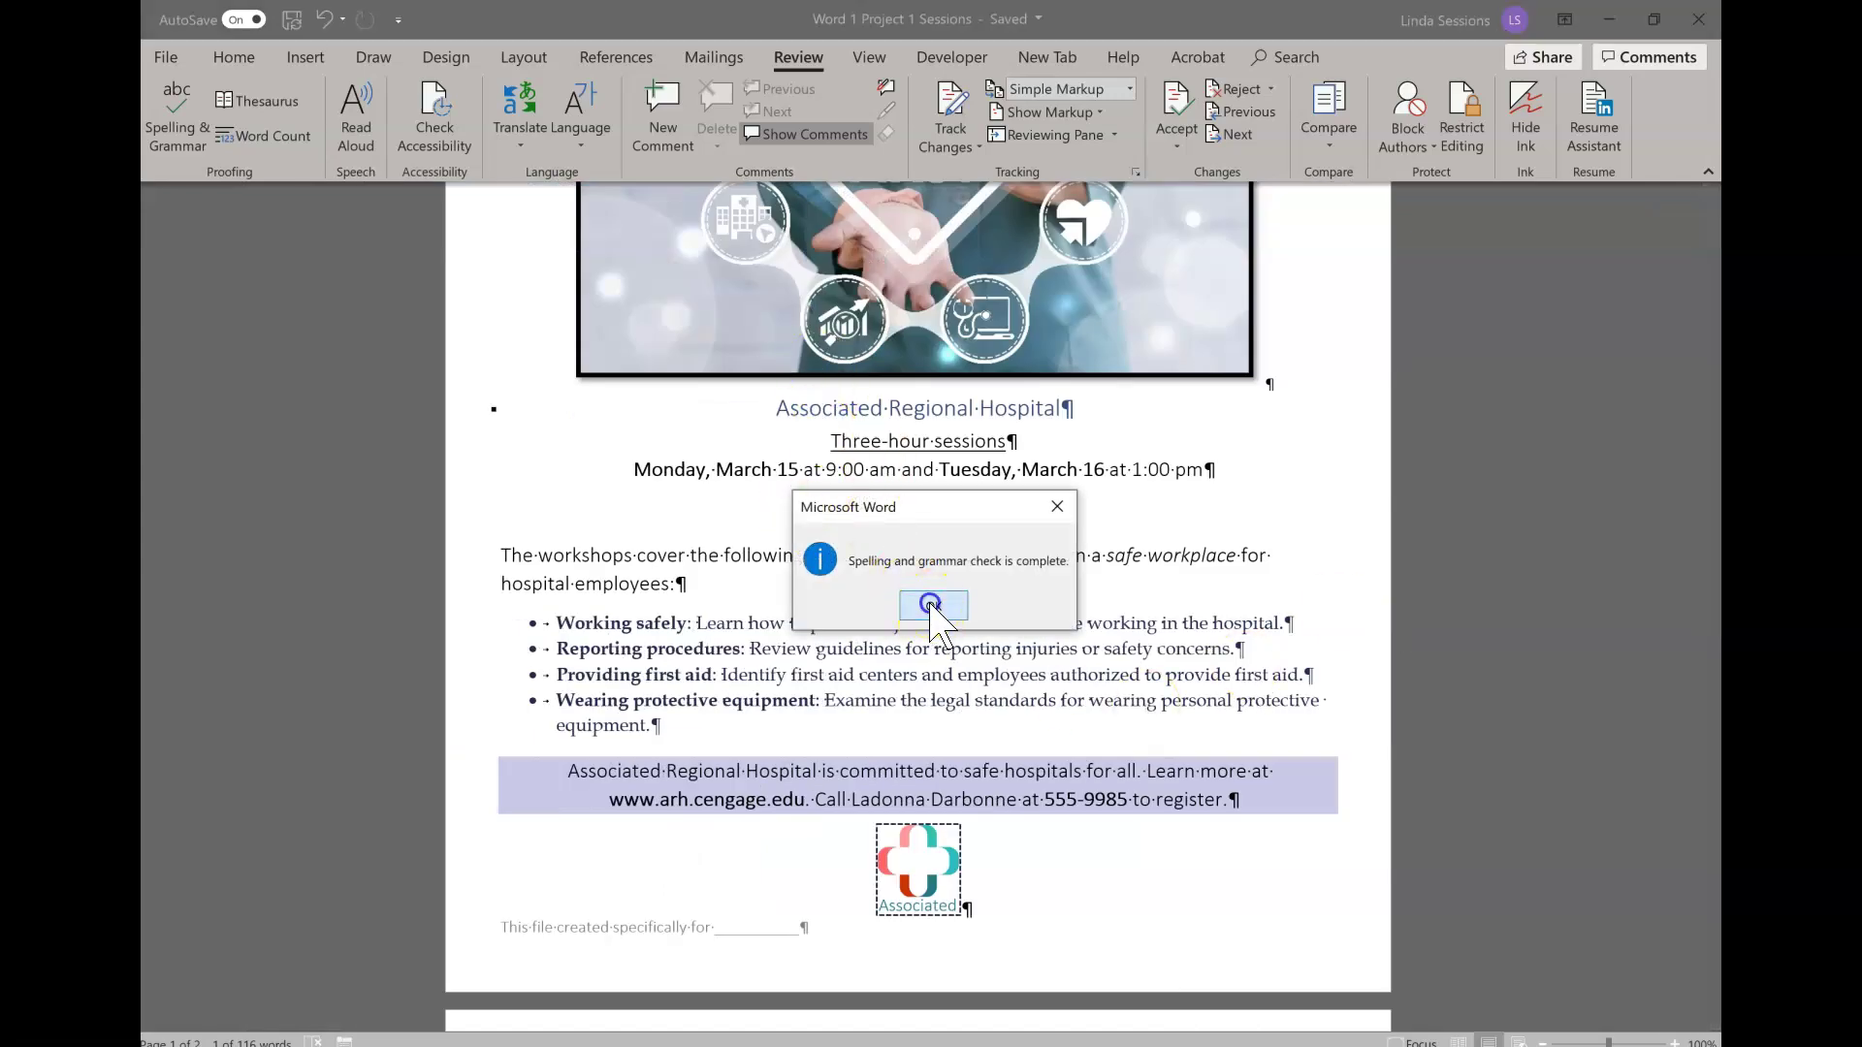
left_click(933, 606)
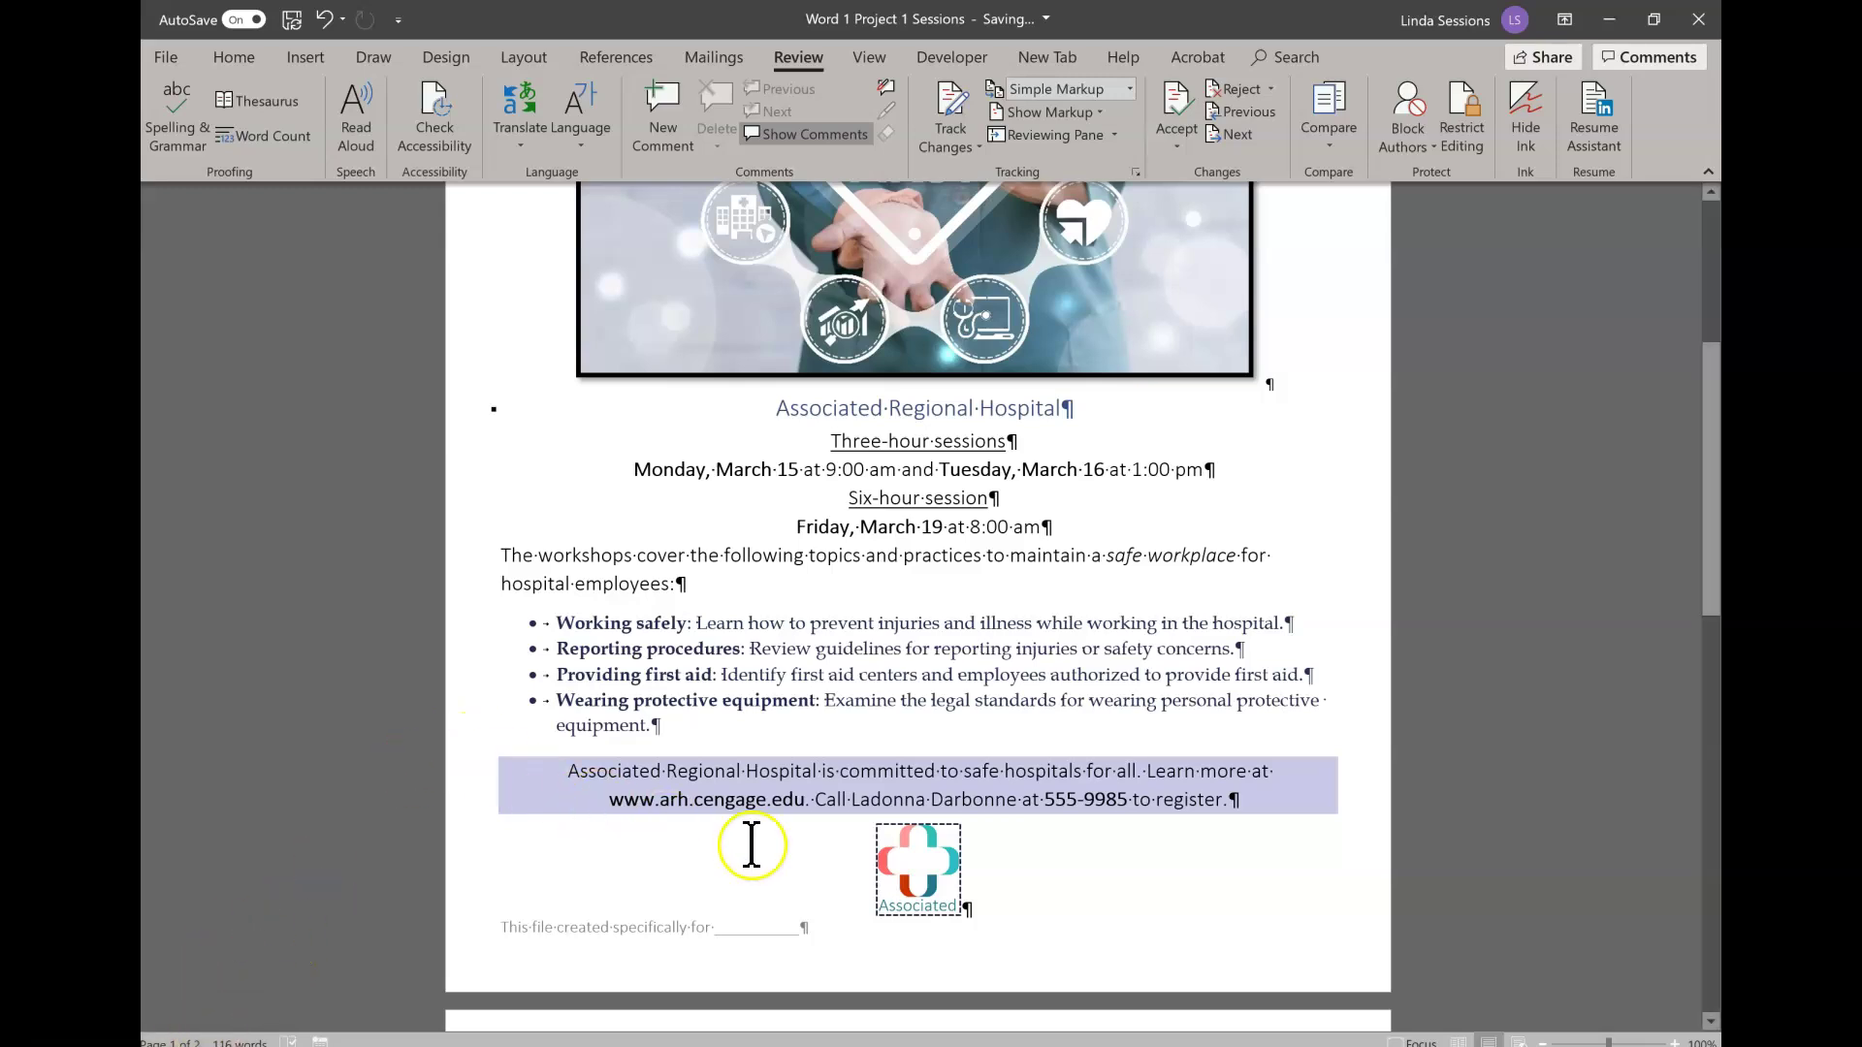
Step: Delete the blank trailing paragraphs on page 2 so the flyer fits one page
scroll(749, 834, "down", 3)
scroll(749, 824, "down", 6)
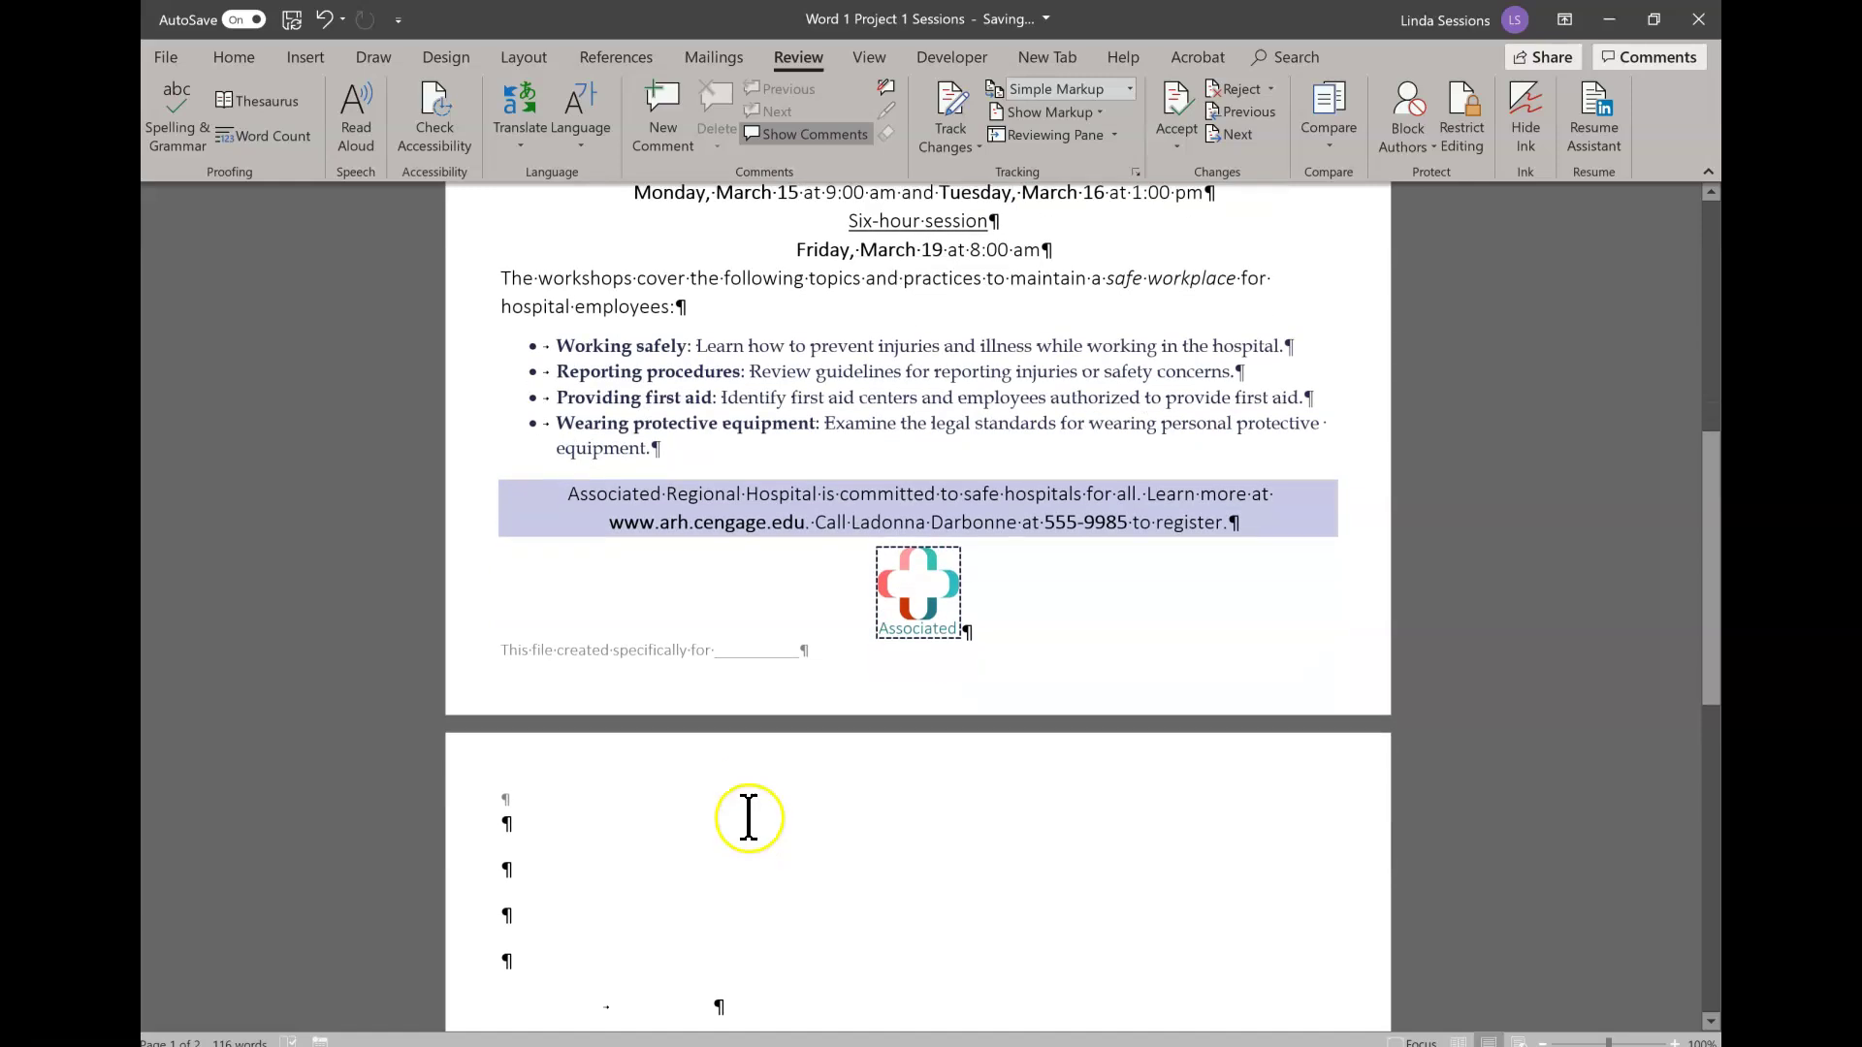
left_click(743, 777)
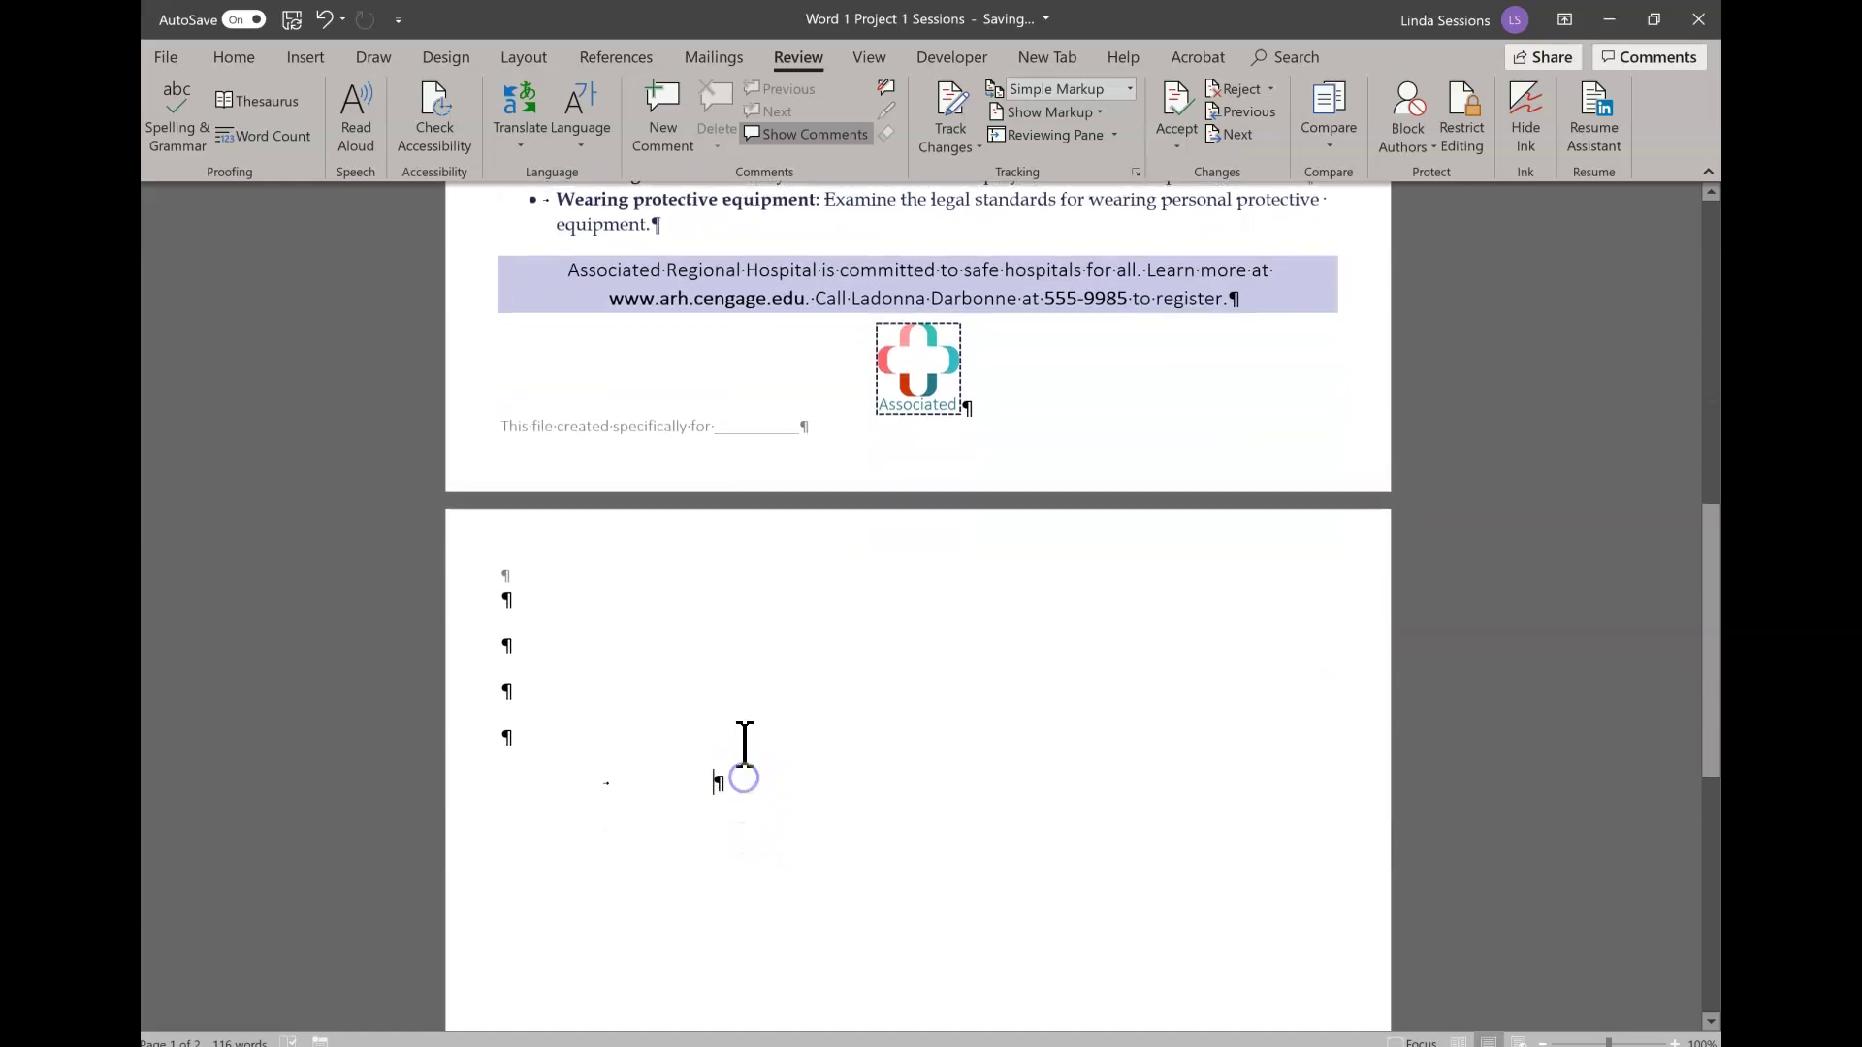
key("ctrl+z")
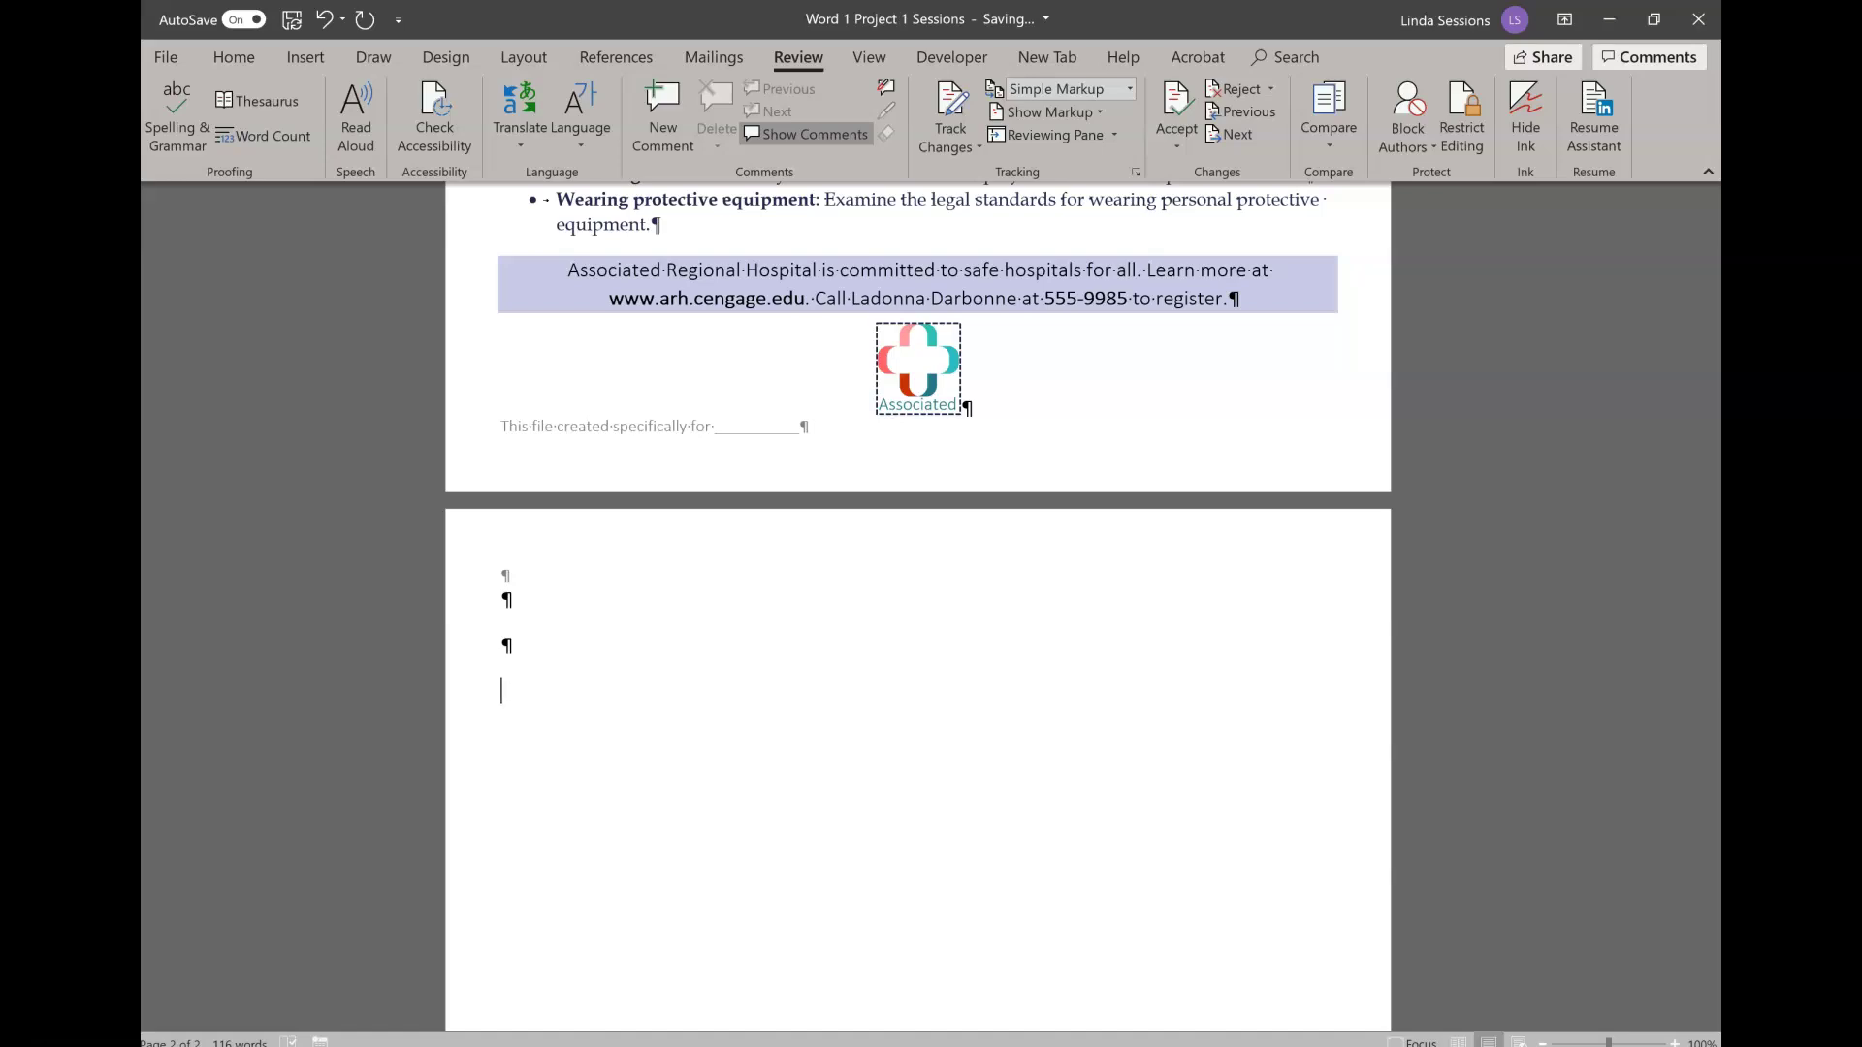
key("BackSpace")
key("BackSpace")
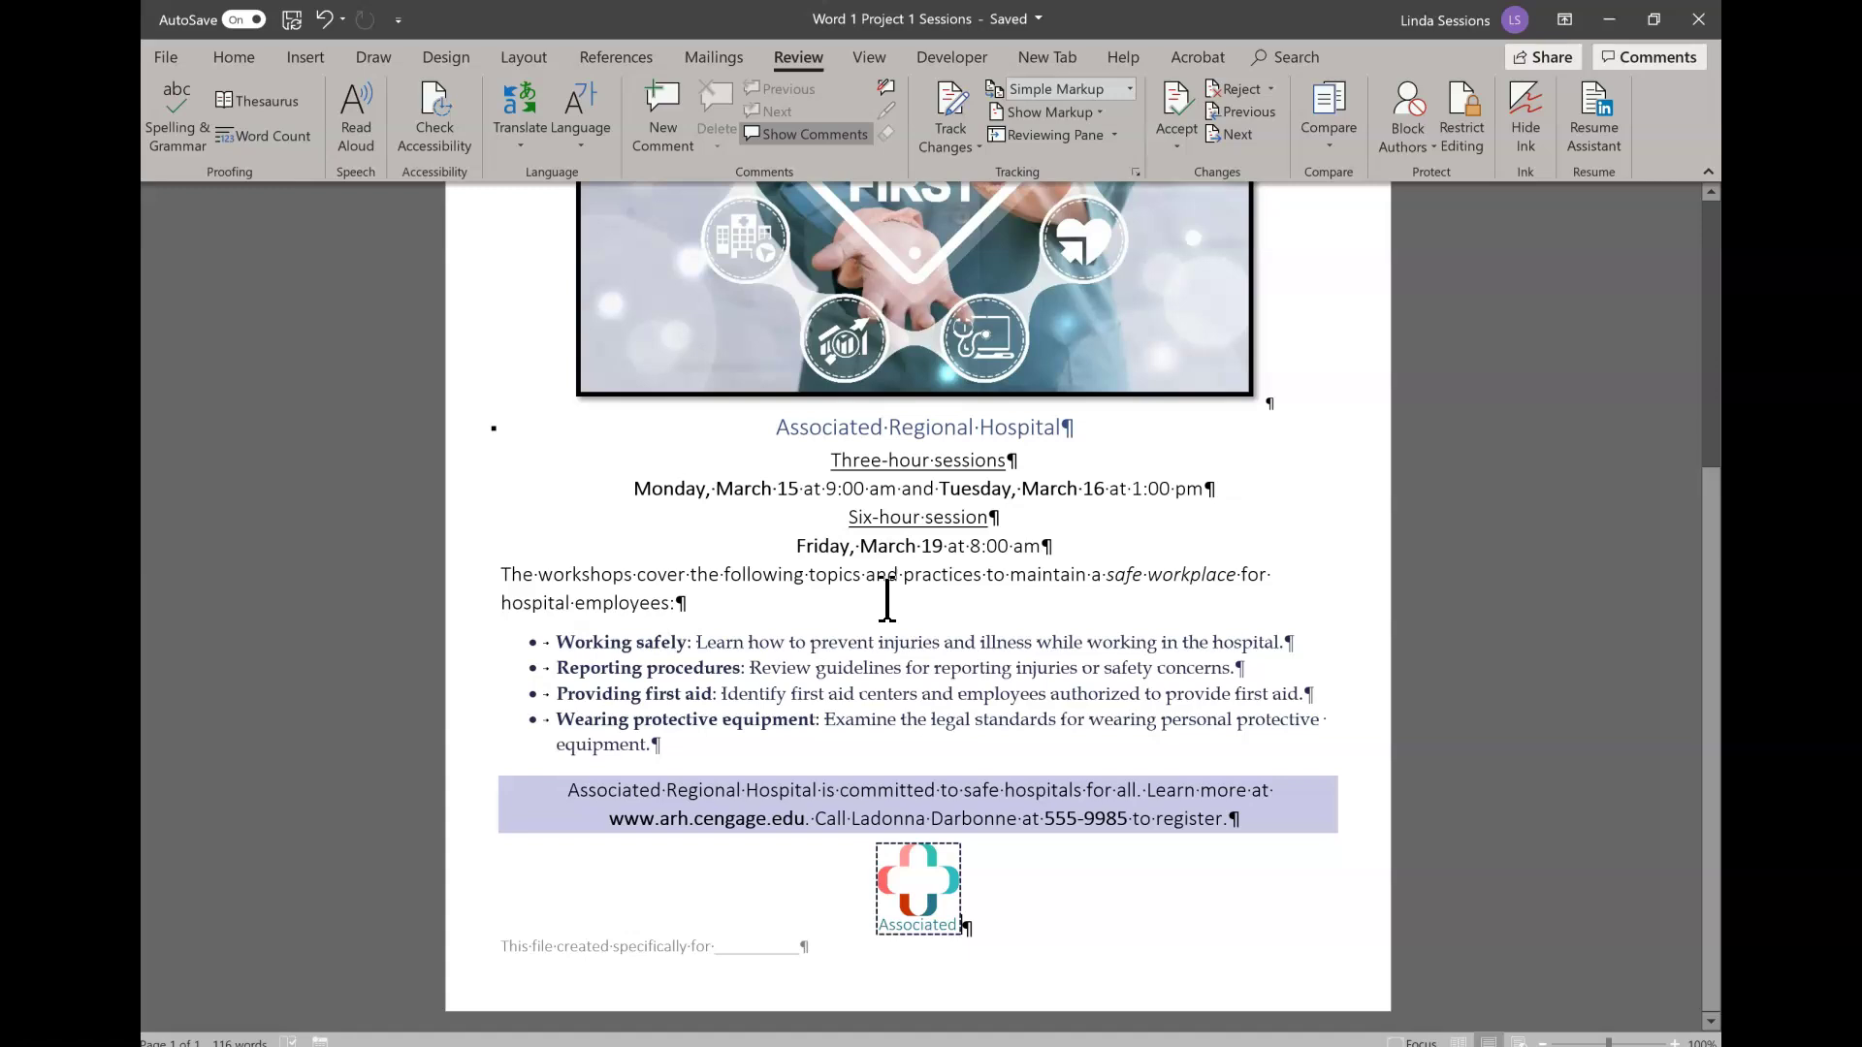
Step: Enter the student's full name after 'This file created specifically for' in the footer
left_click(736, 933)
double_click(726, 948)
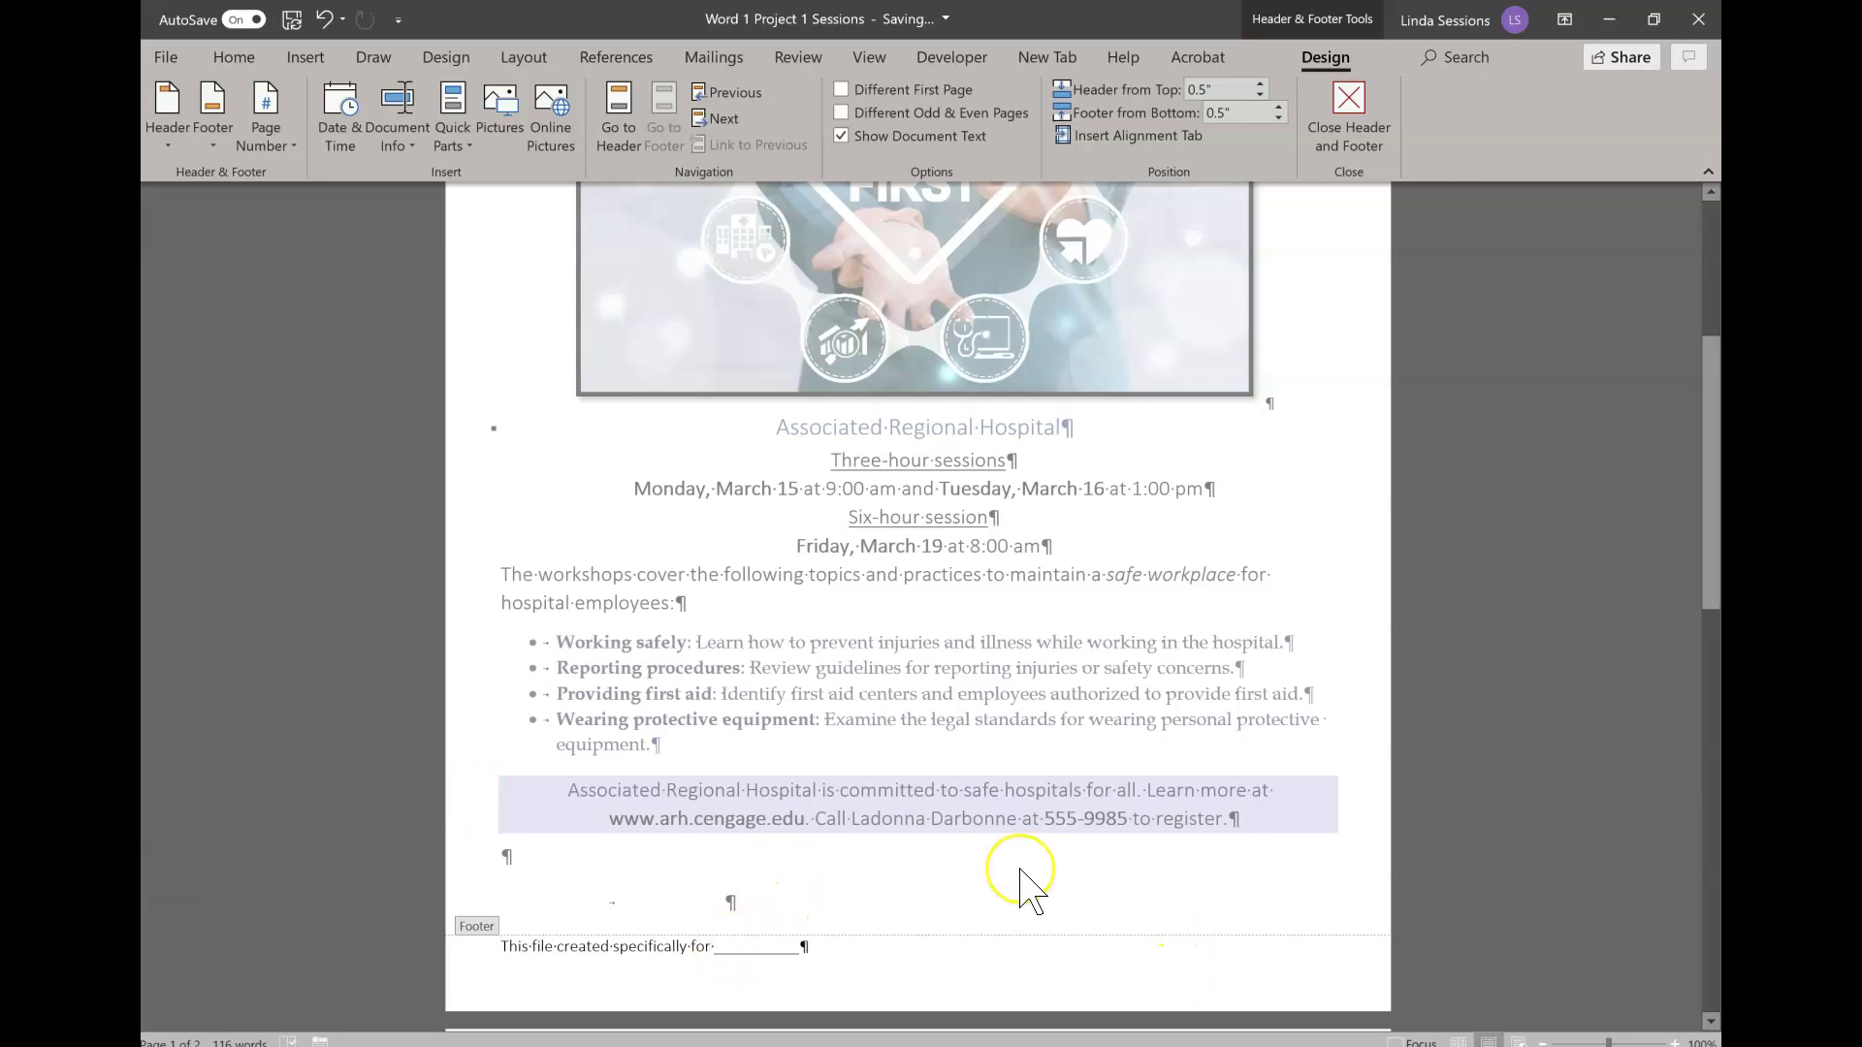
type("Linda Sessions")
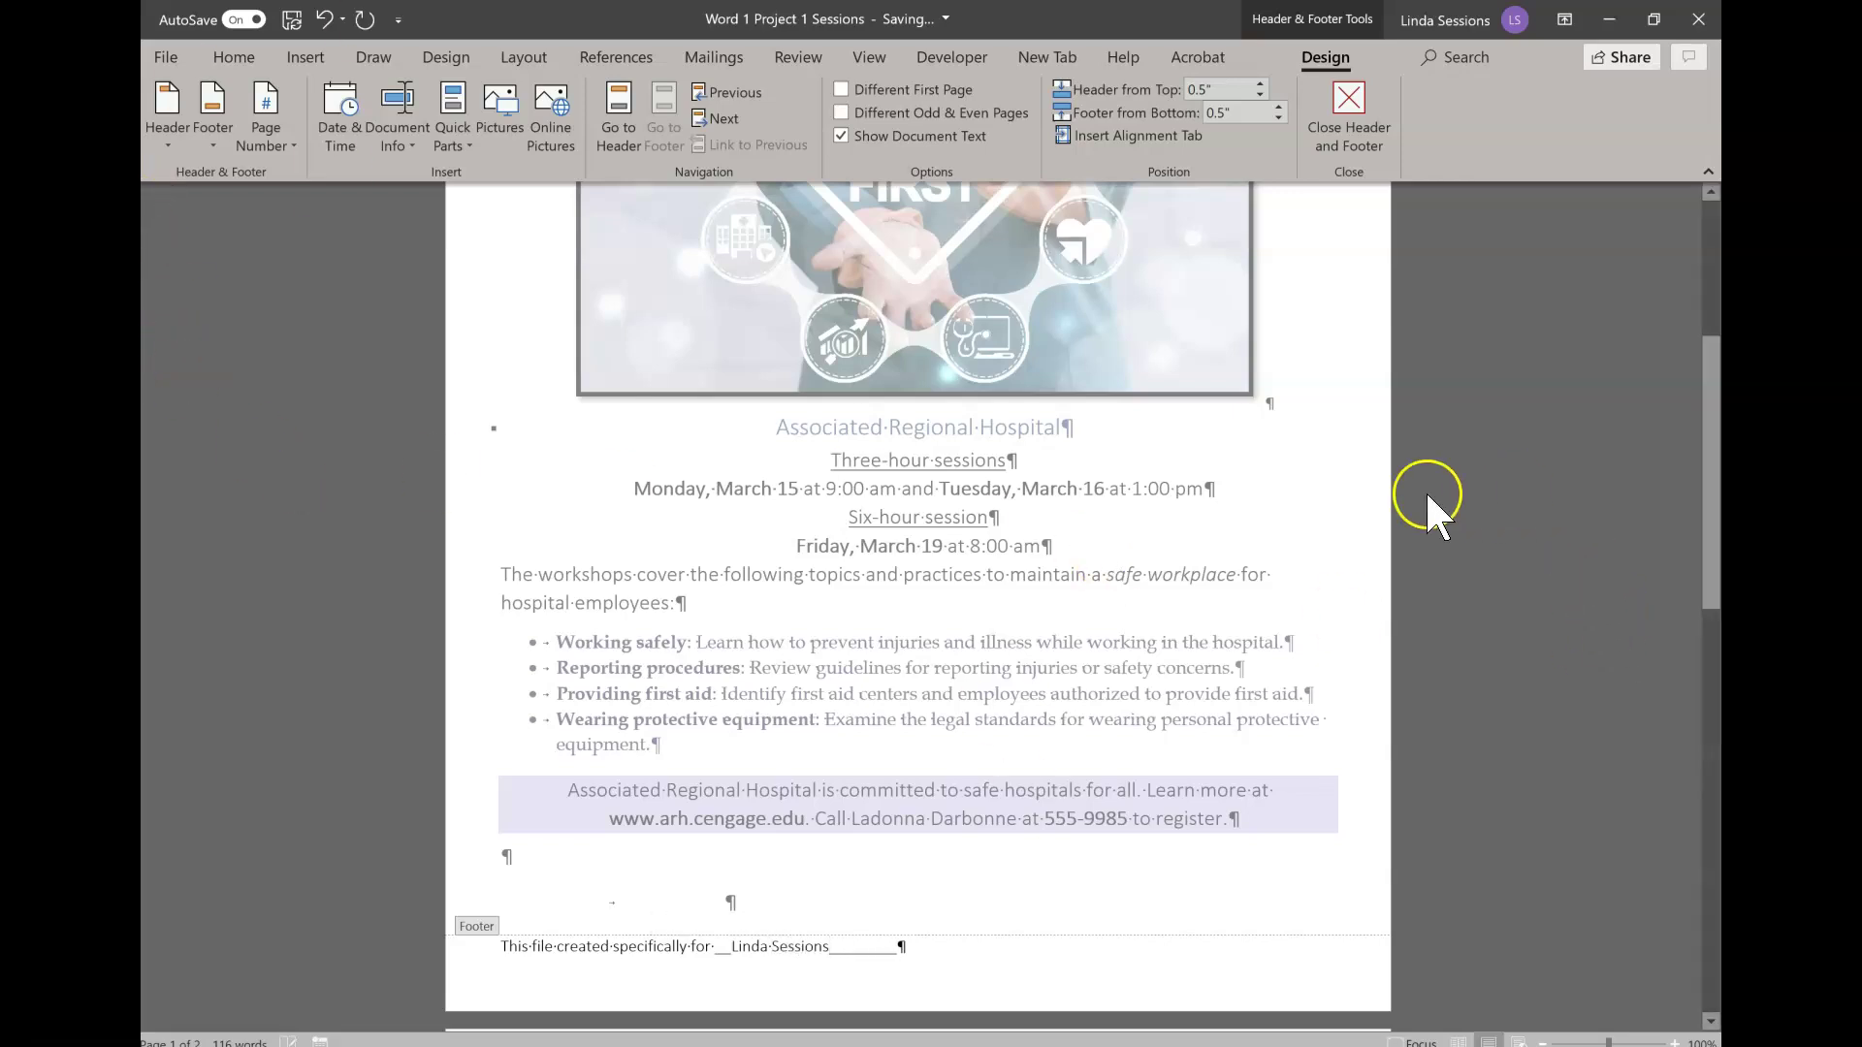
left_click(495, 314)
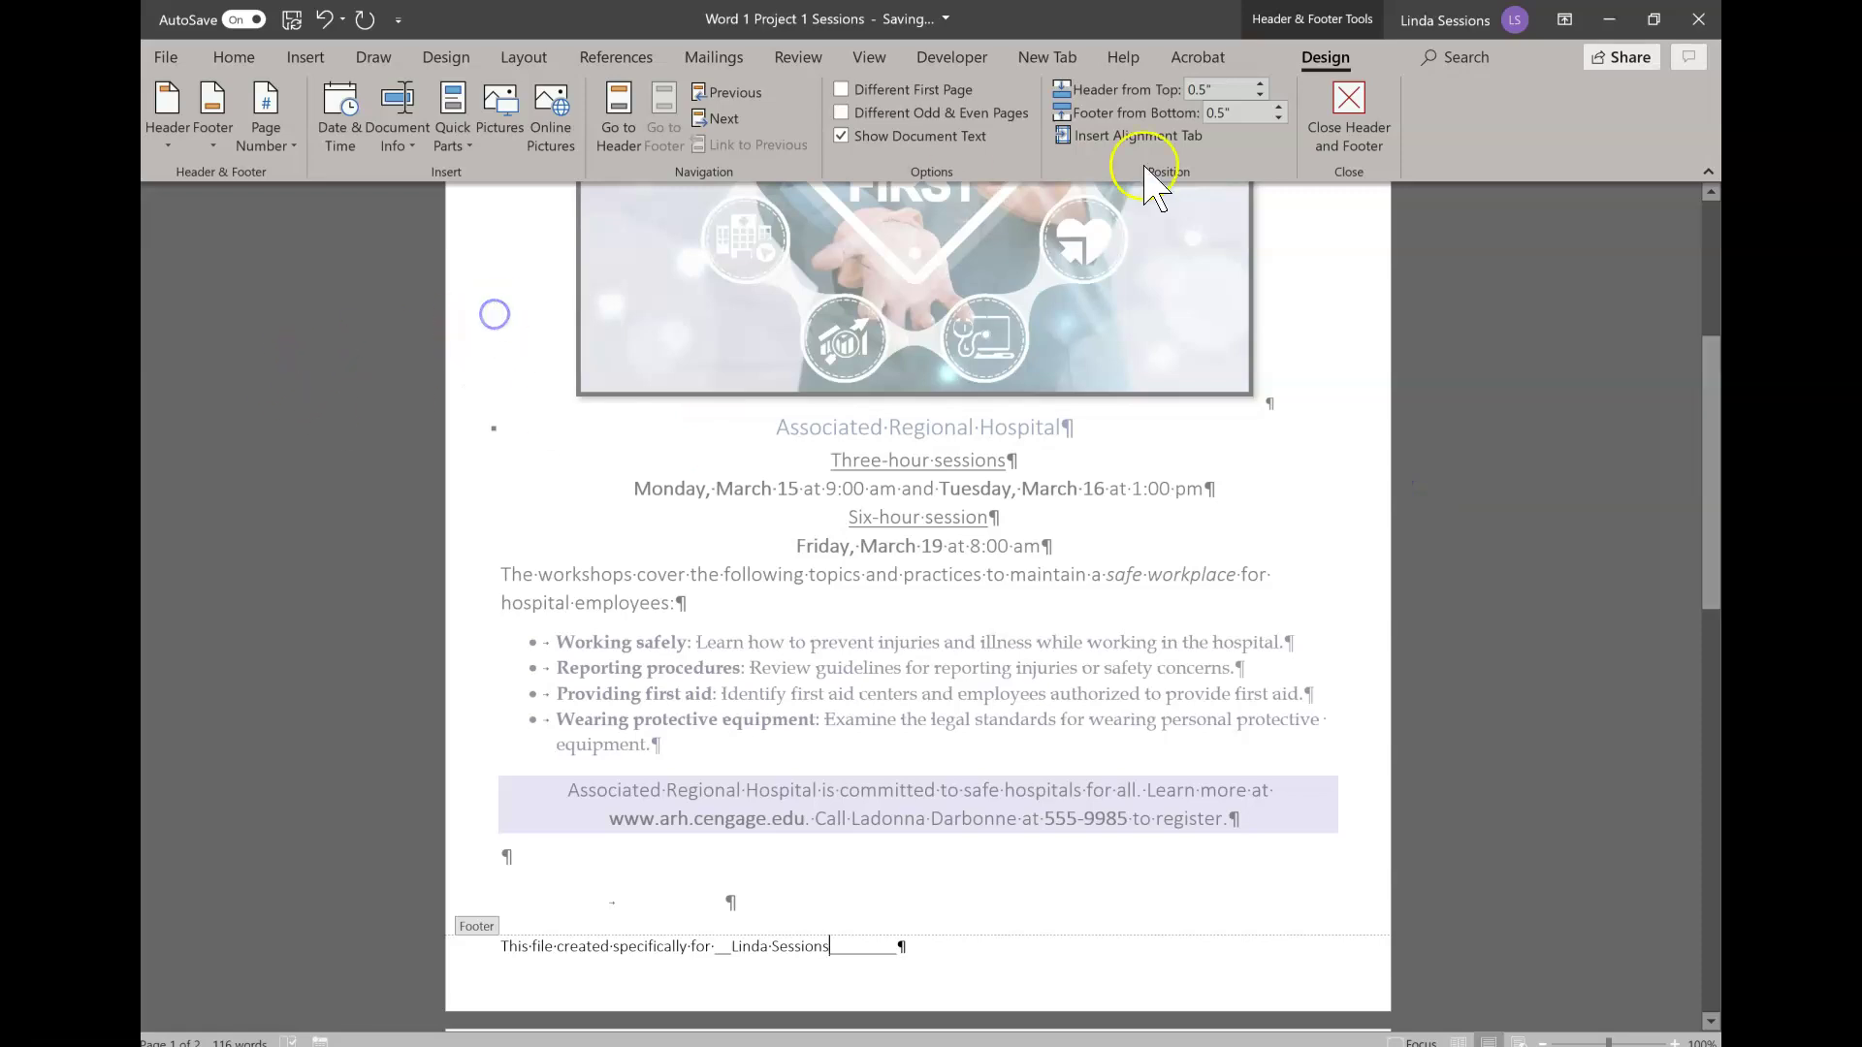
left_click(1349, 107)
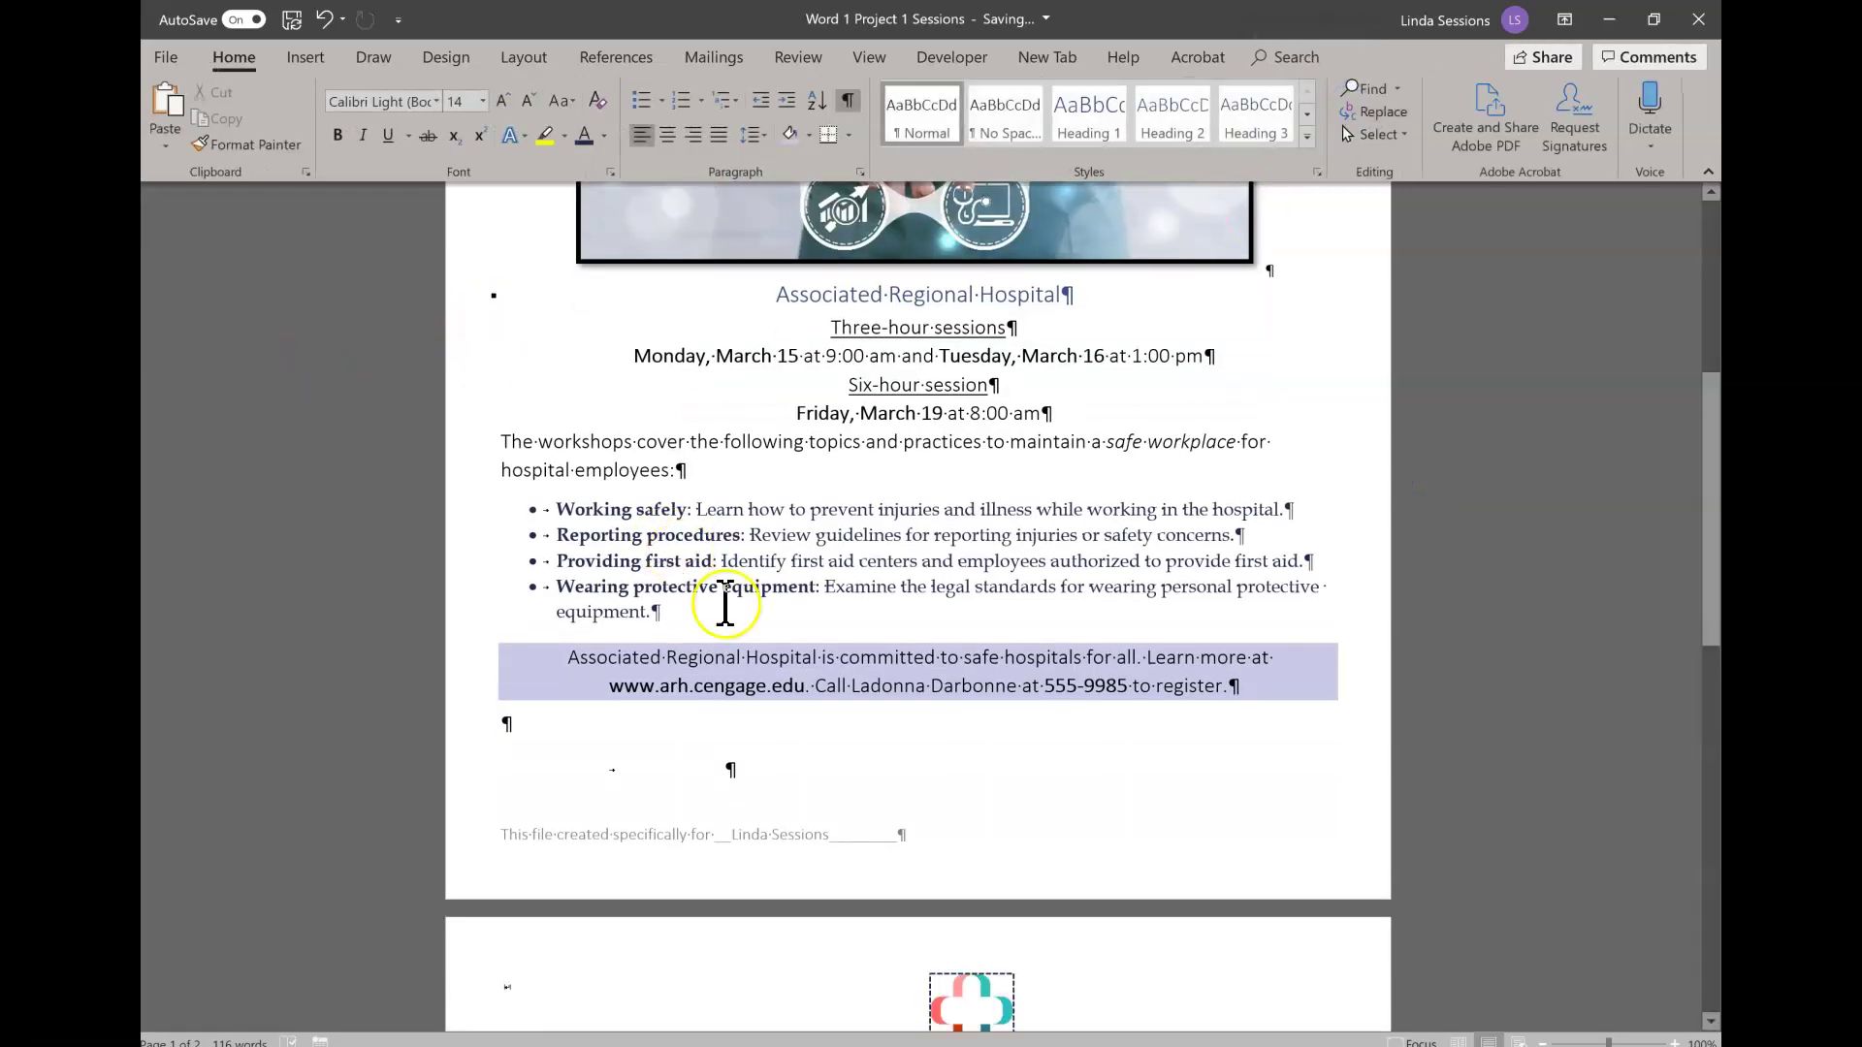
Step: Pull the logo back onto page 1 beneath the shaded paragraph, undoing the extra deletion
scroll(725, 606, "down", 3)
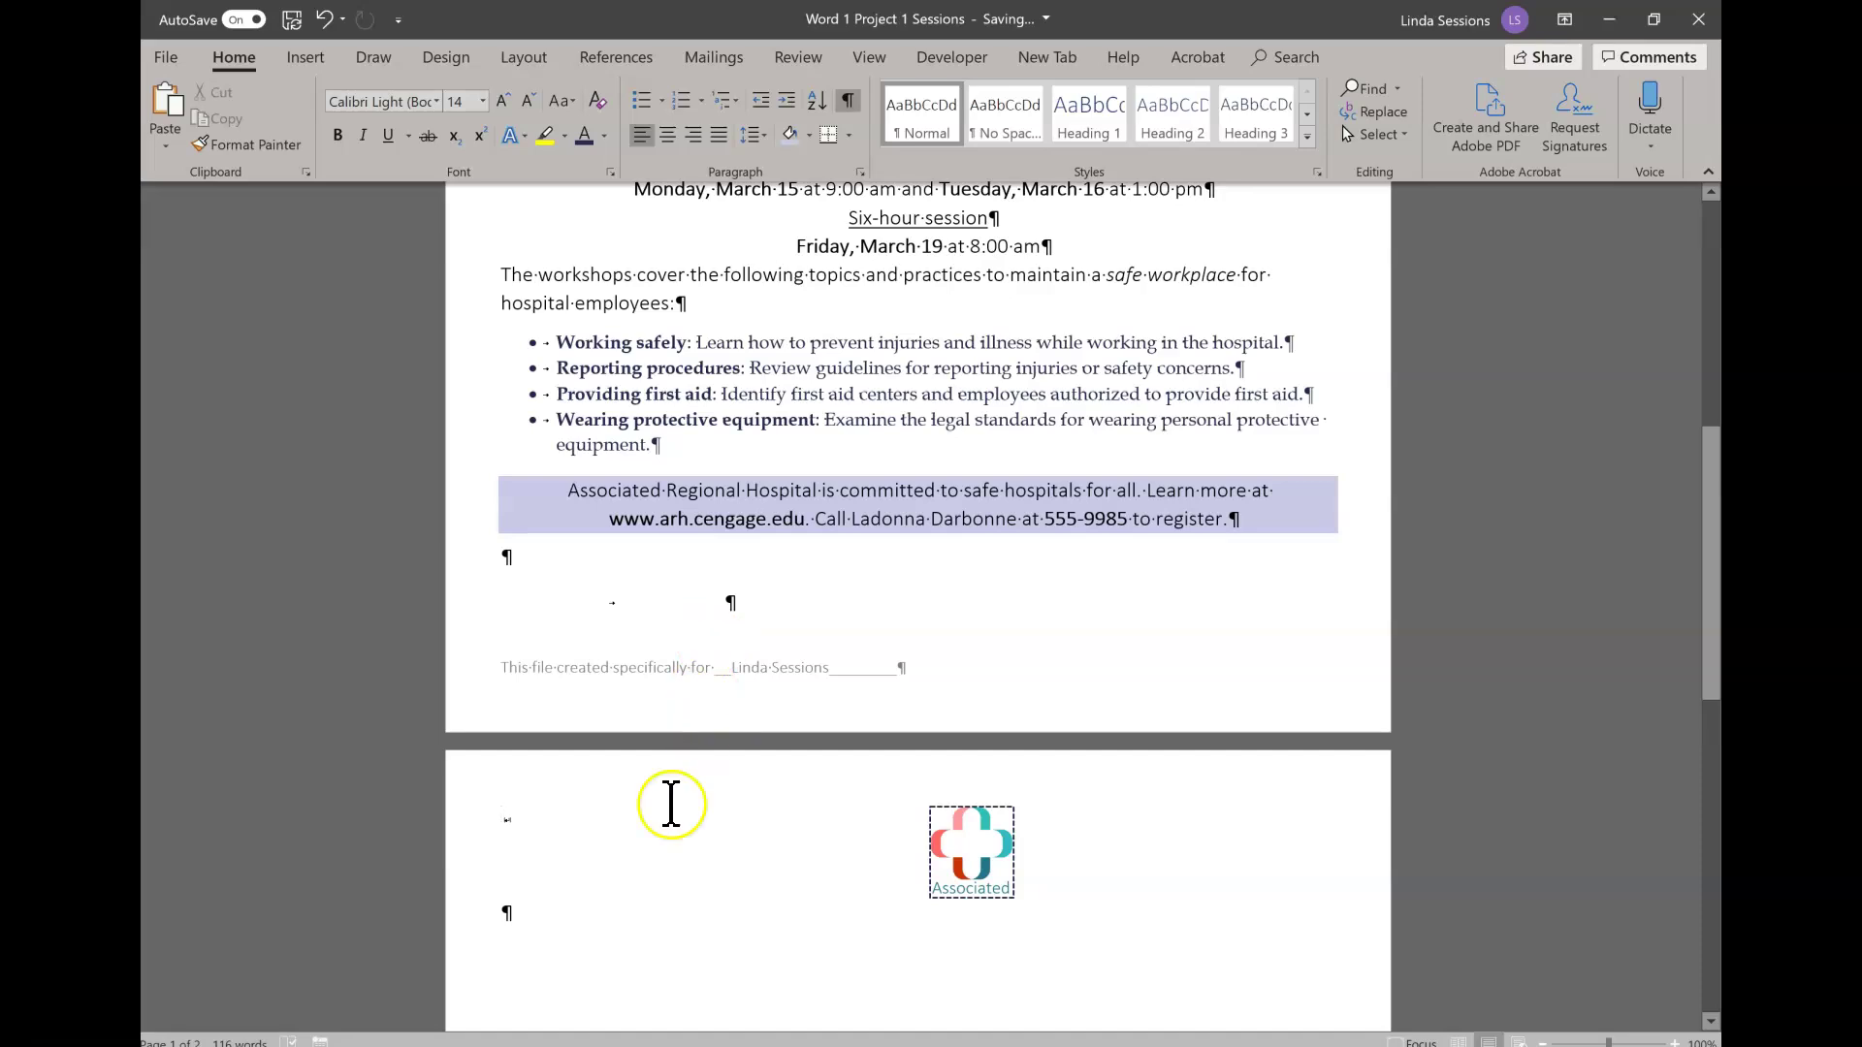
scroll(672, 805, "down", 1)
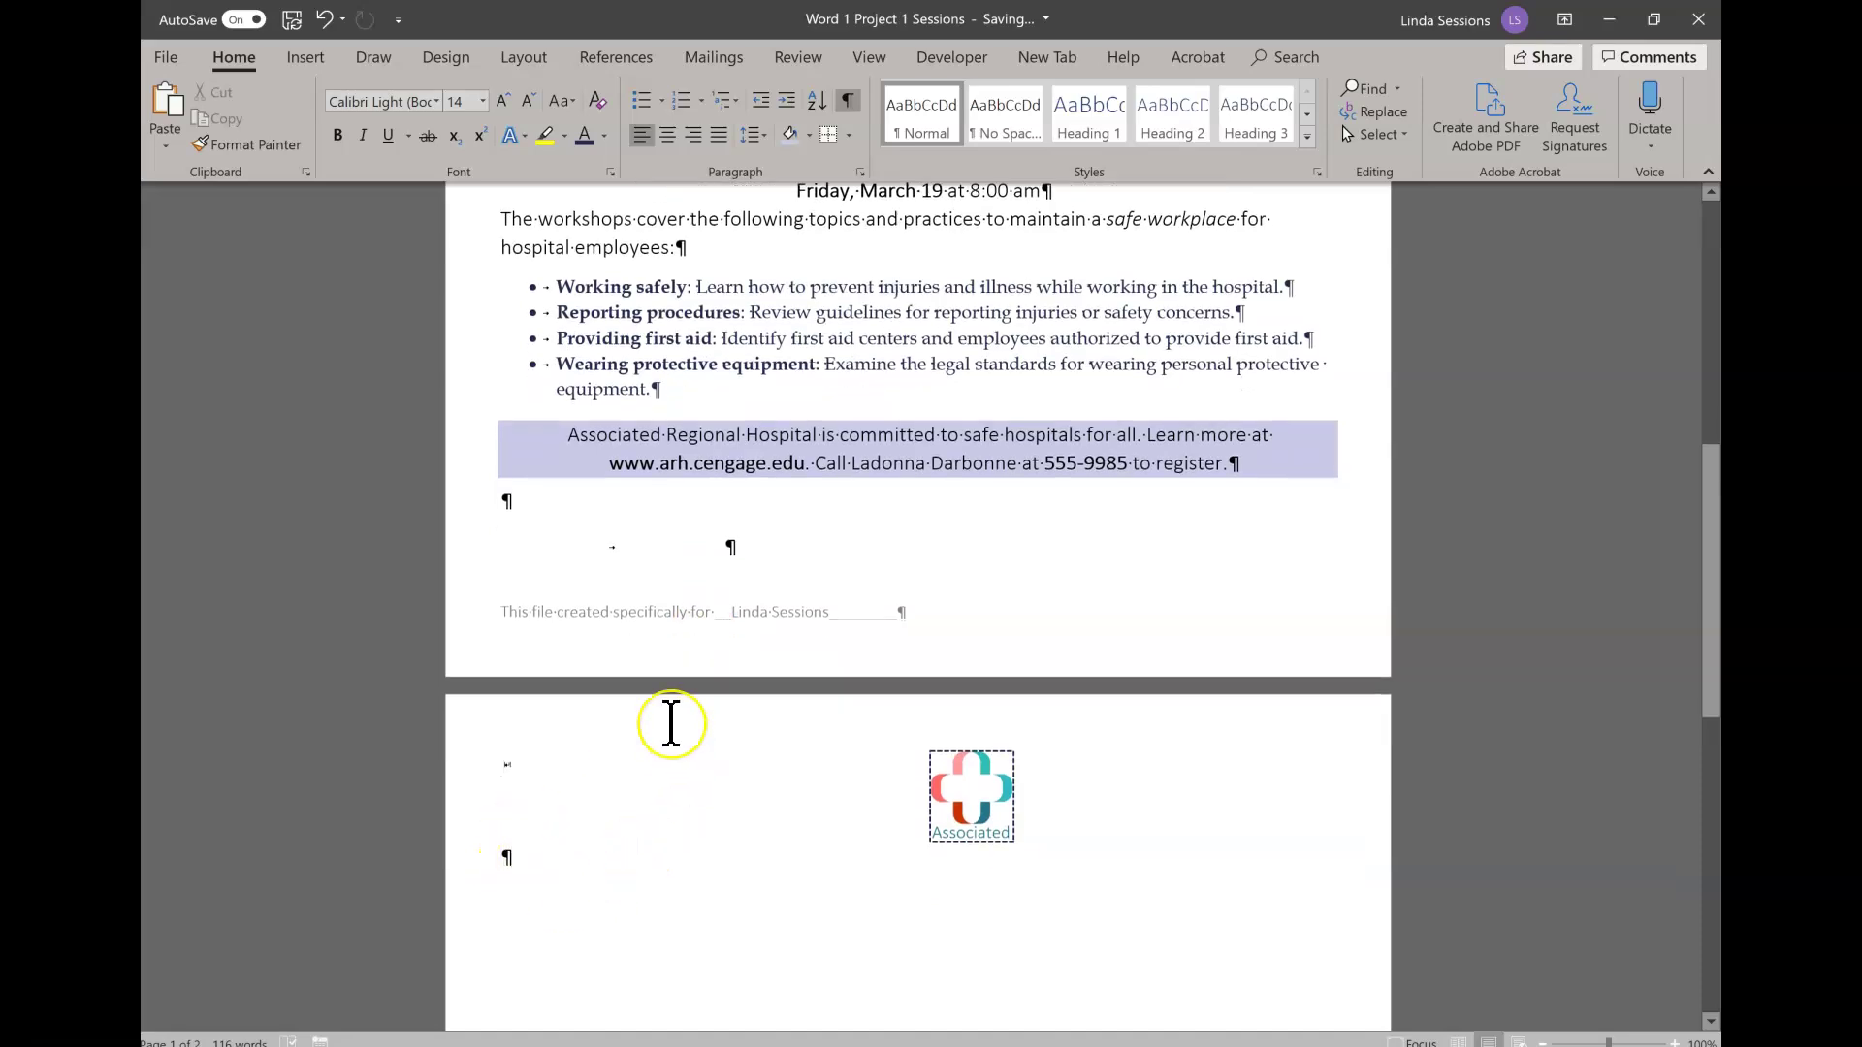
key("ctrl+z")
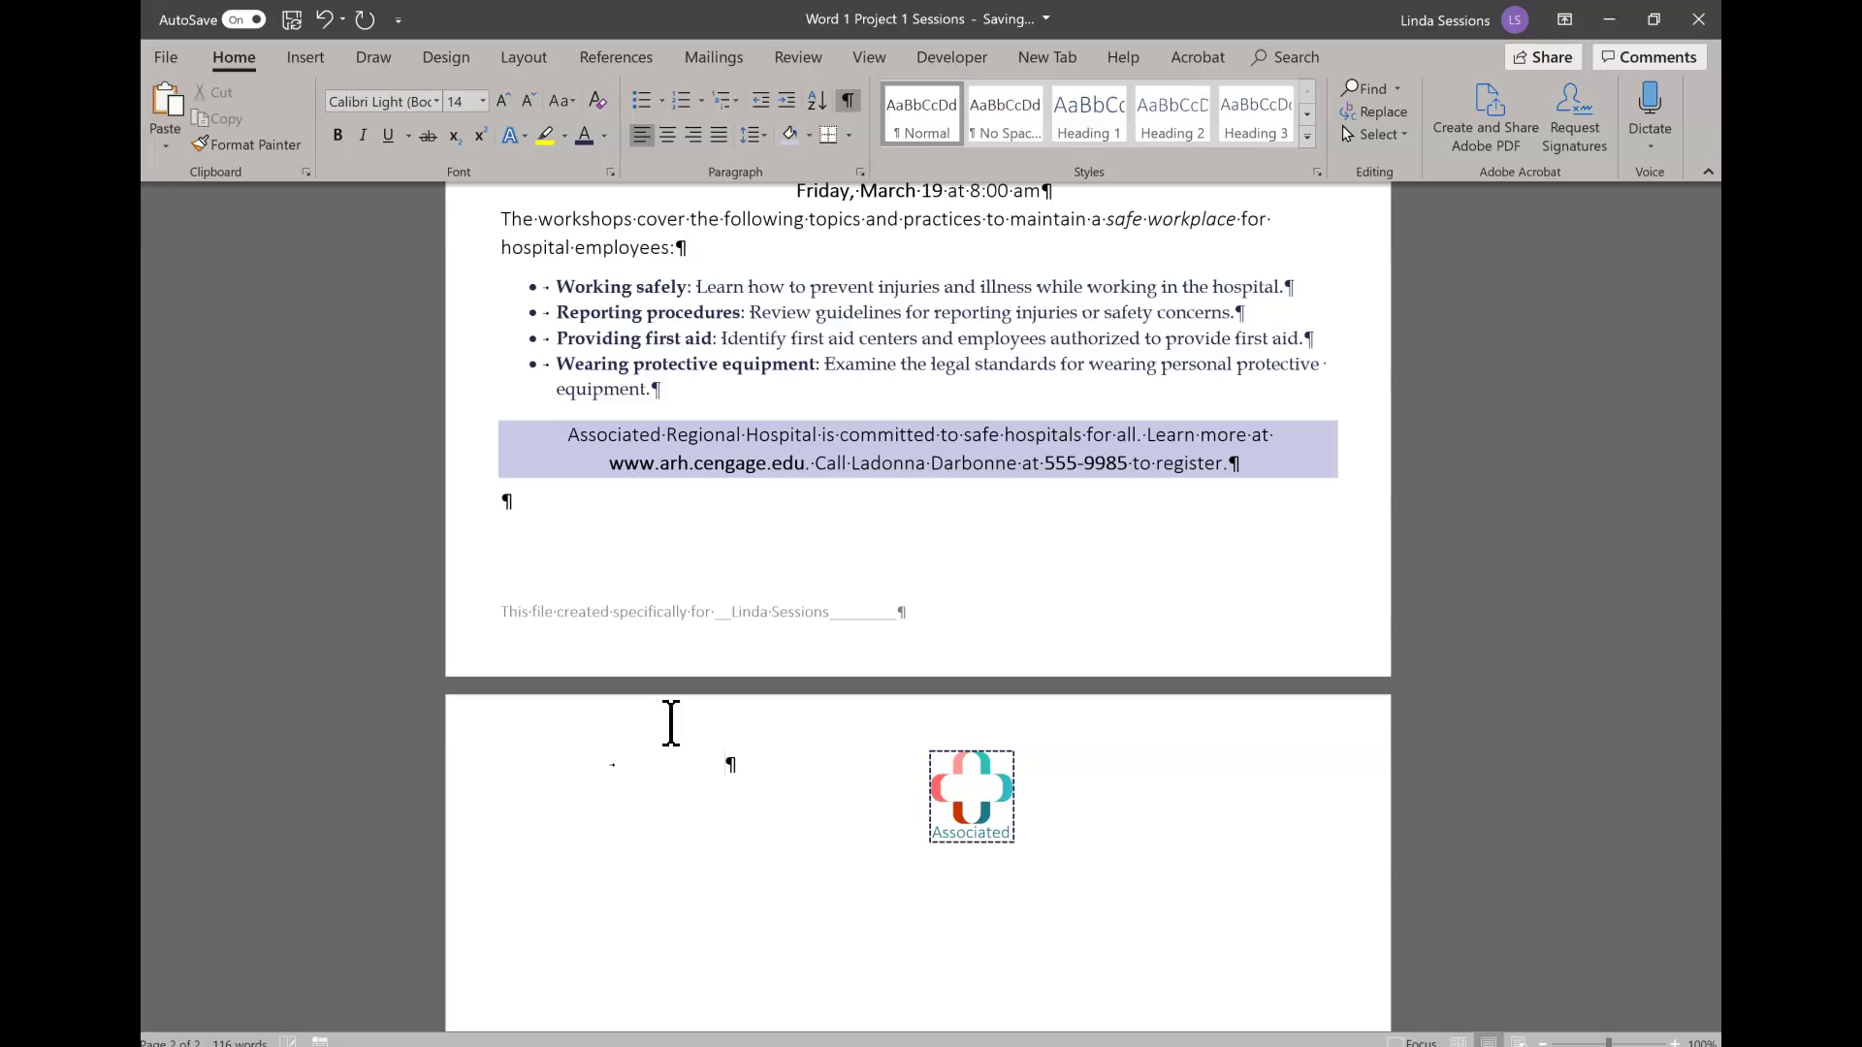
left_click(502, 765)
key("BackSpace")
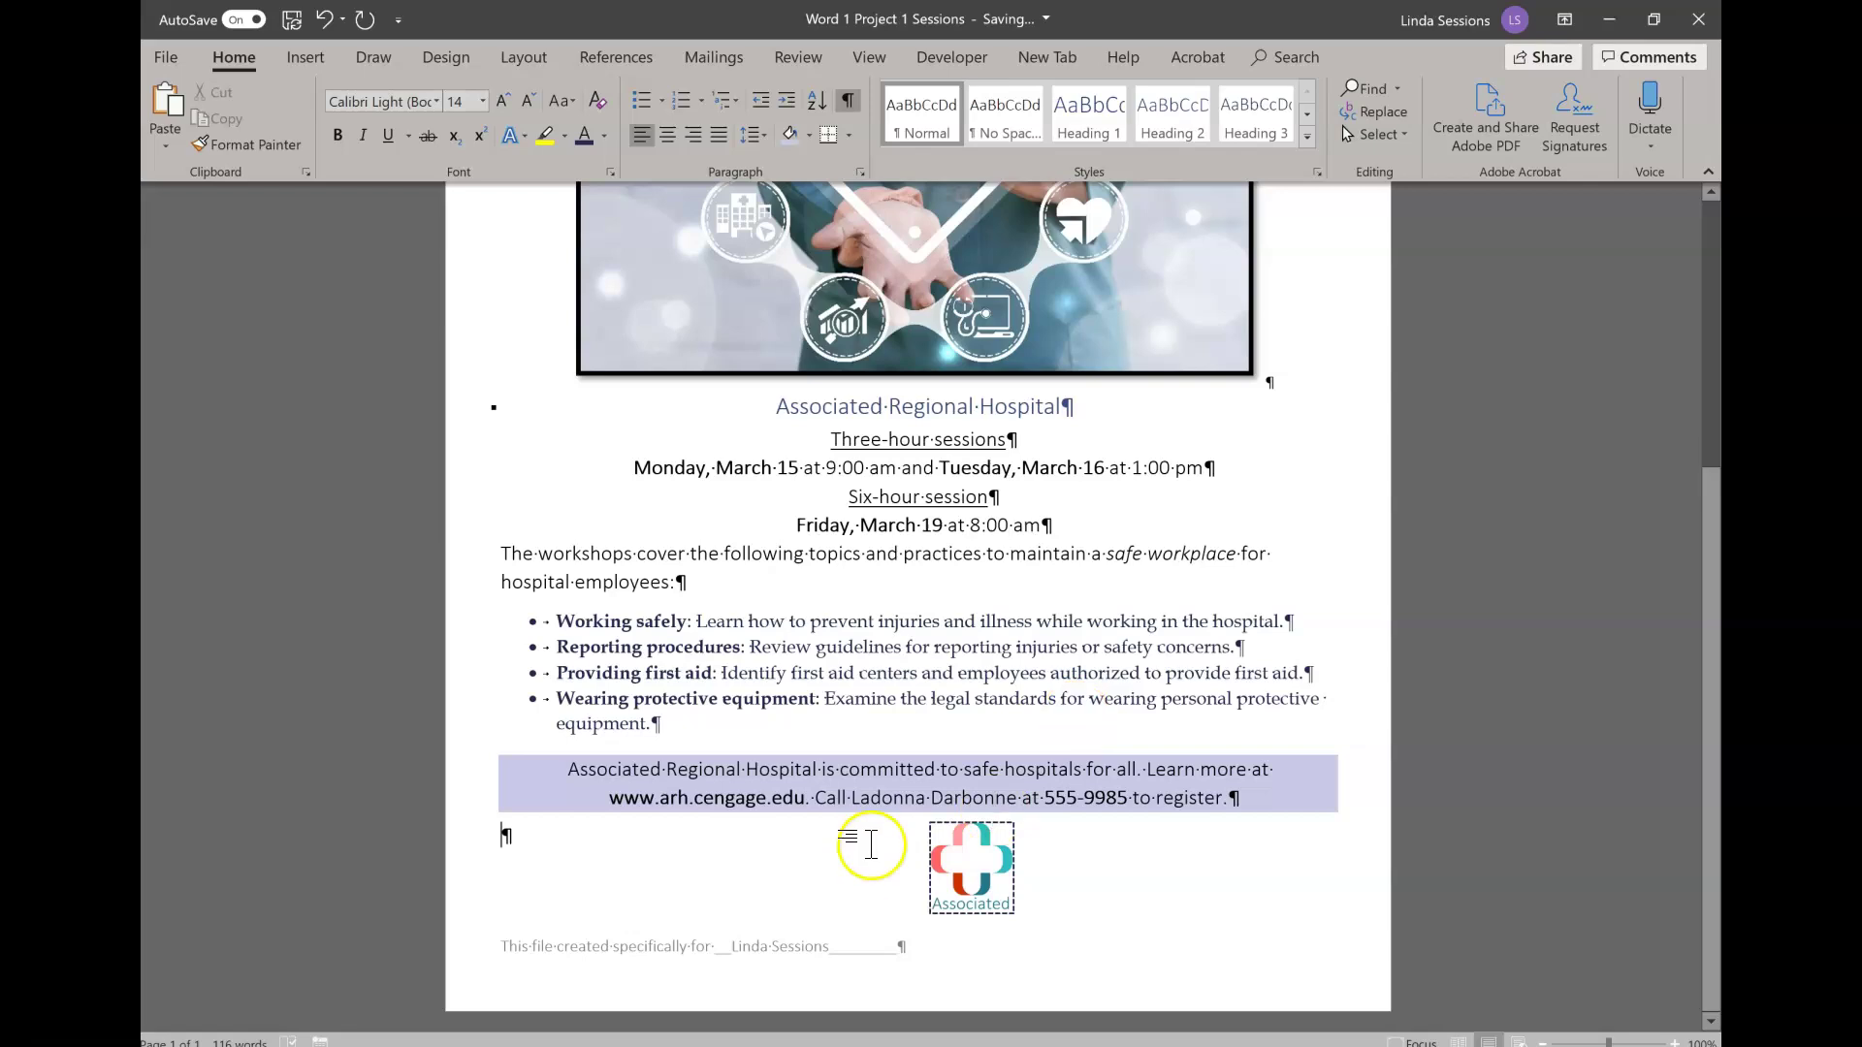
key("BackSpace")
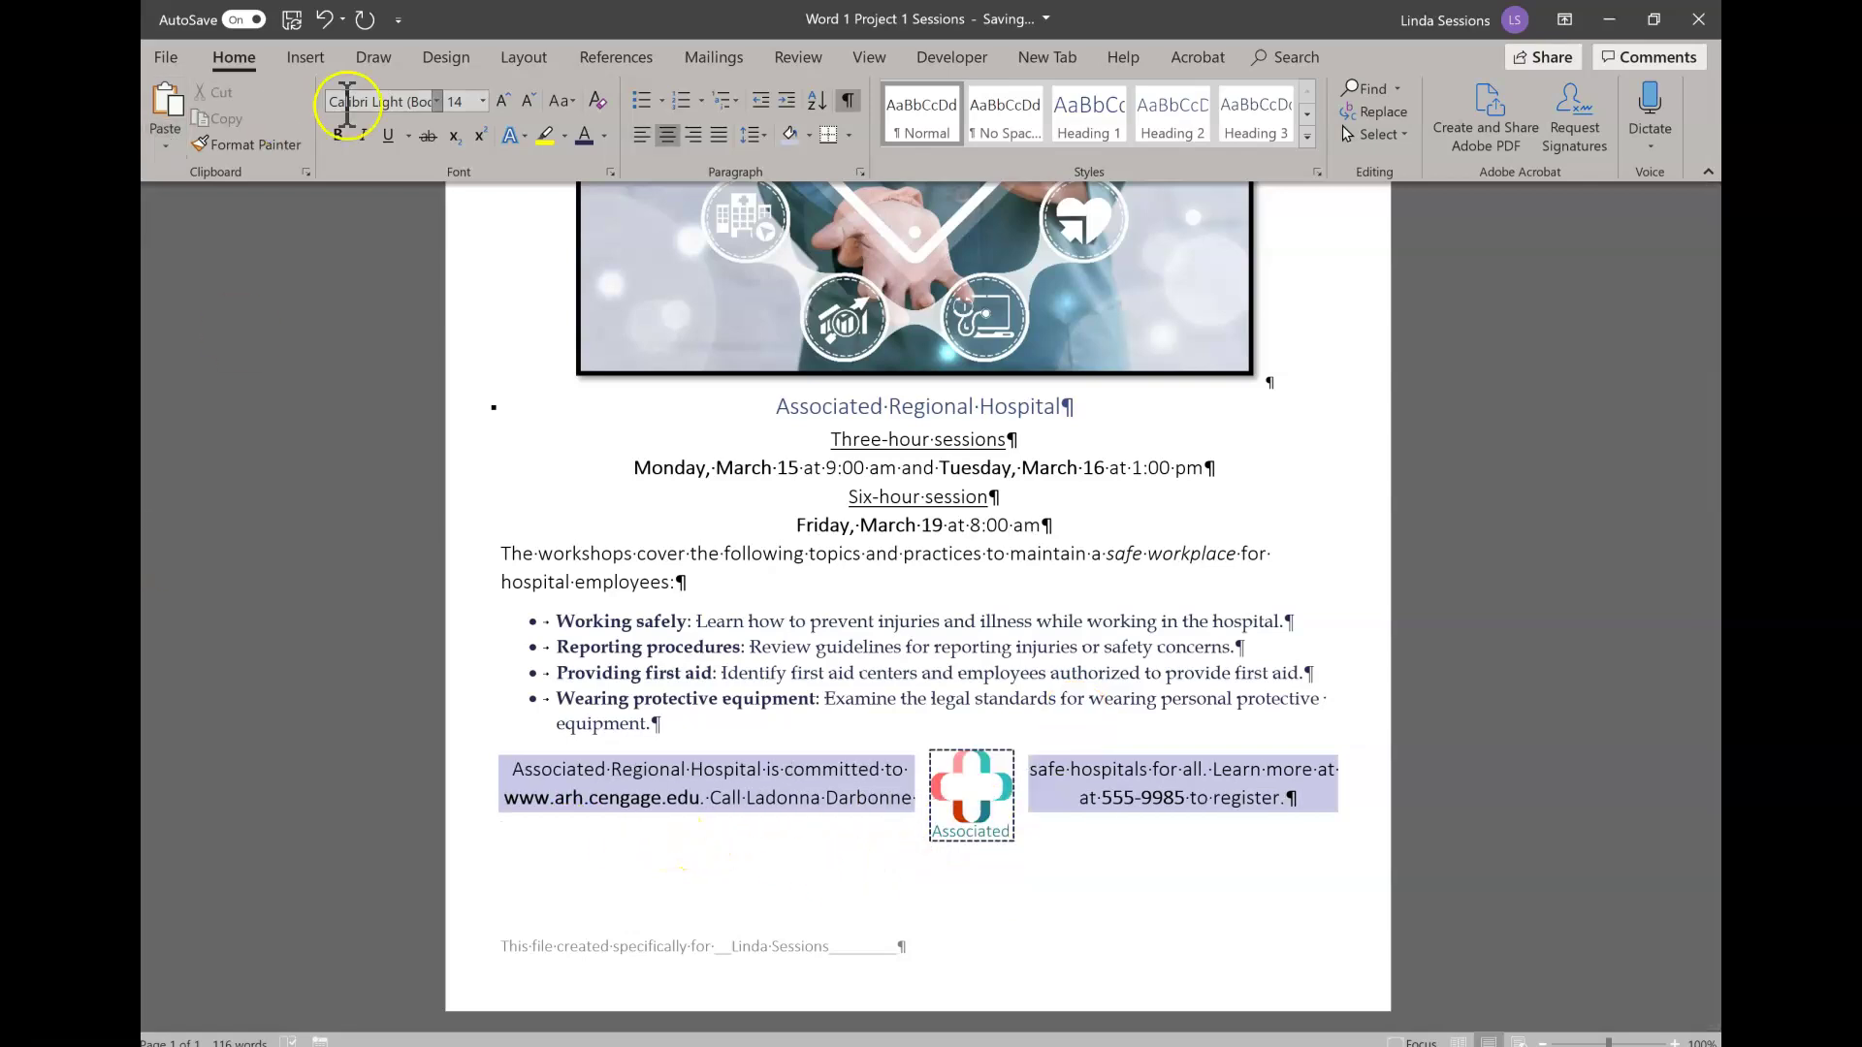
left_click(323, 19)
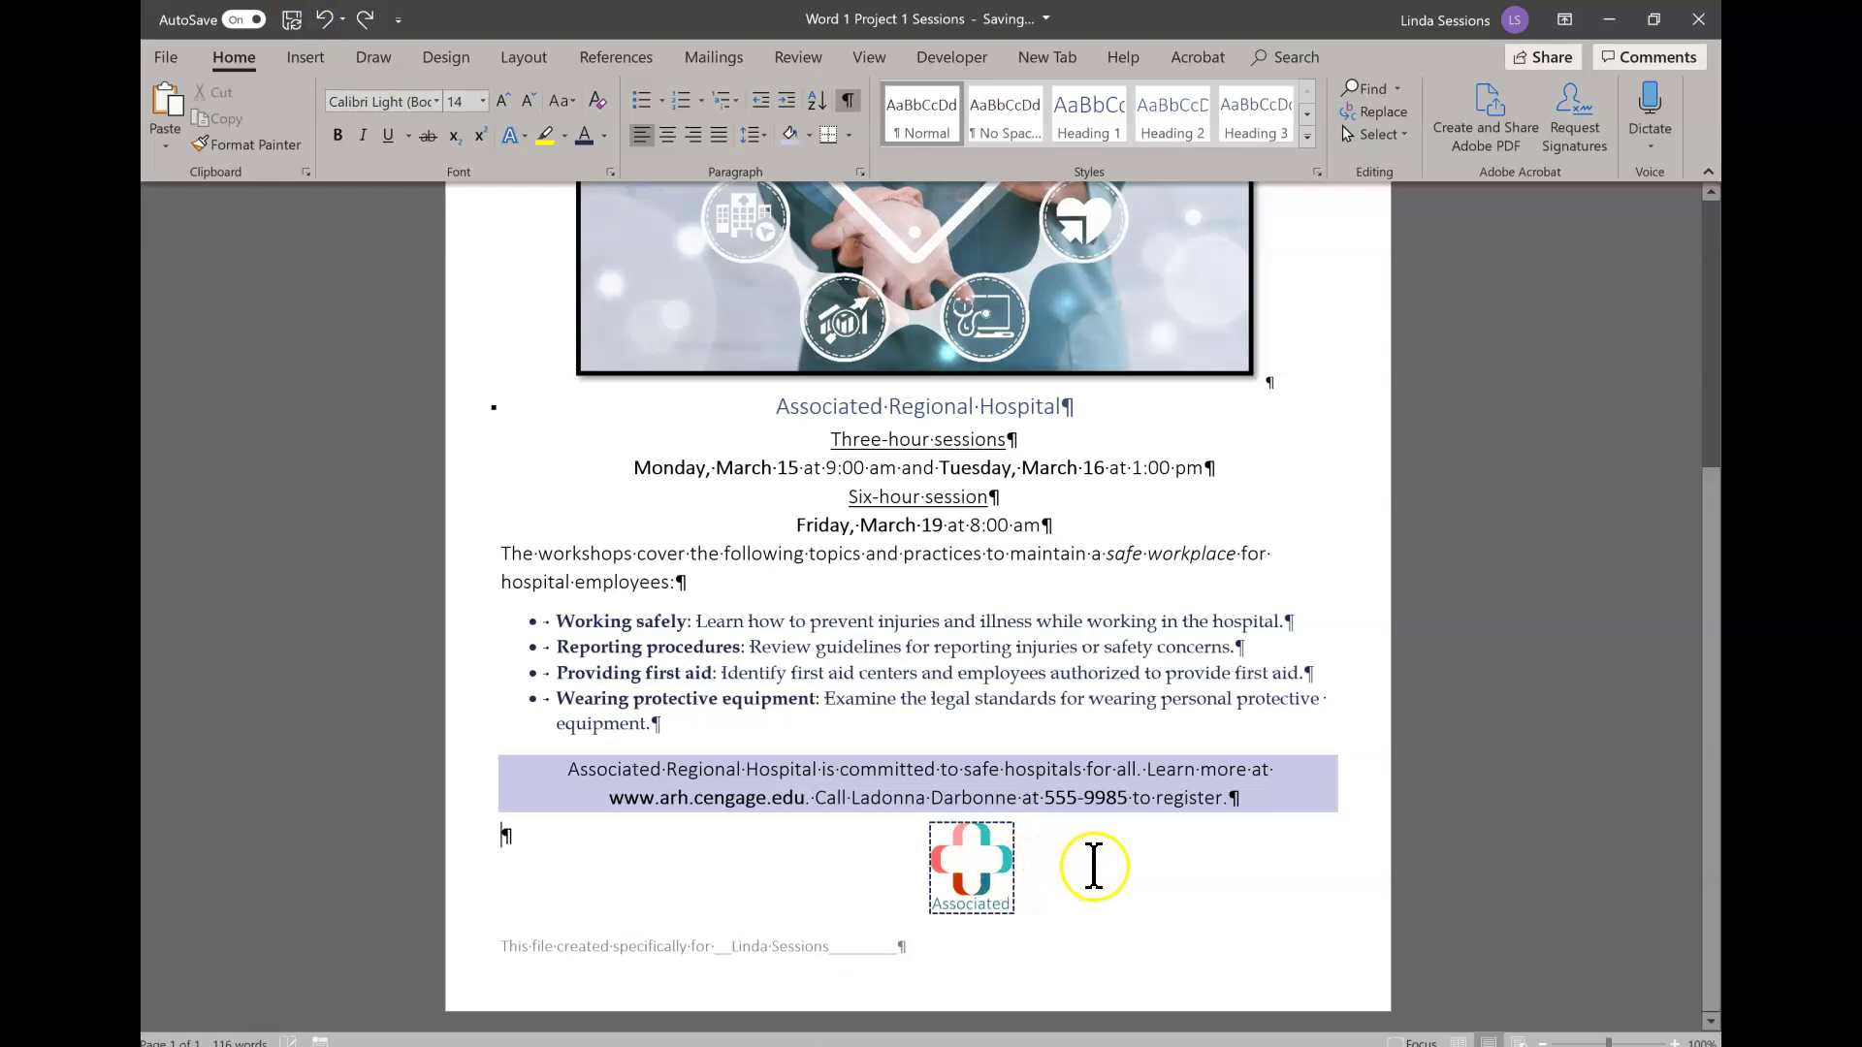
Step: Check the one-page flyer and close Word
scroll(1115, 844, "up", 5)
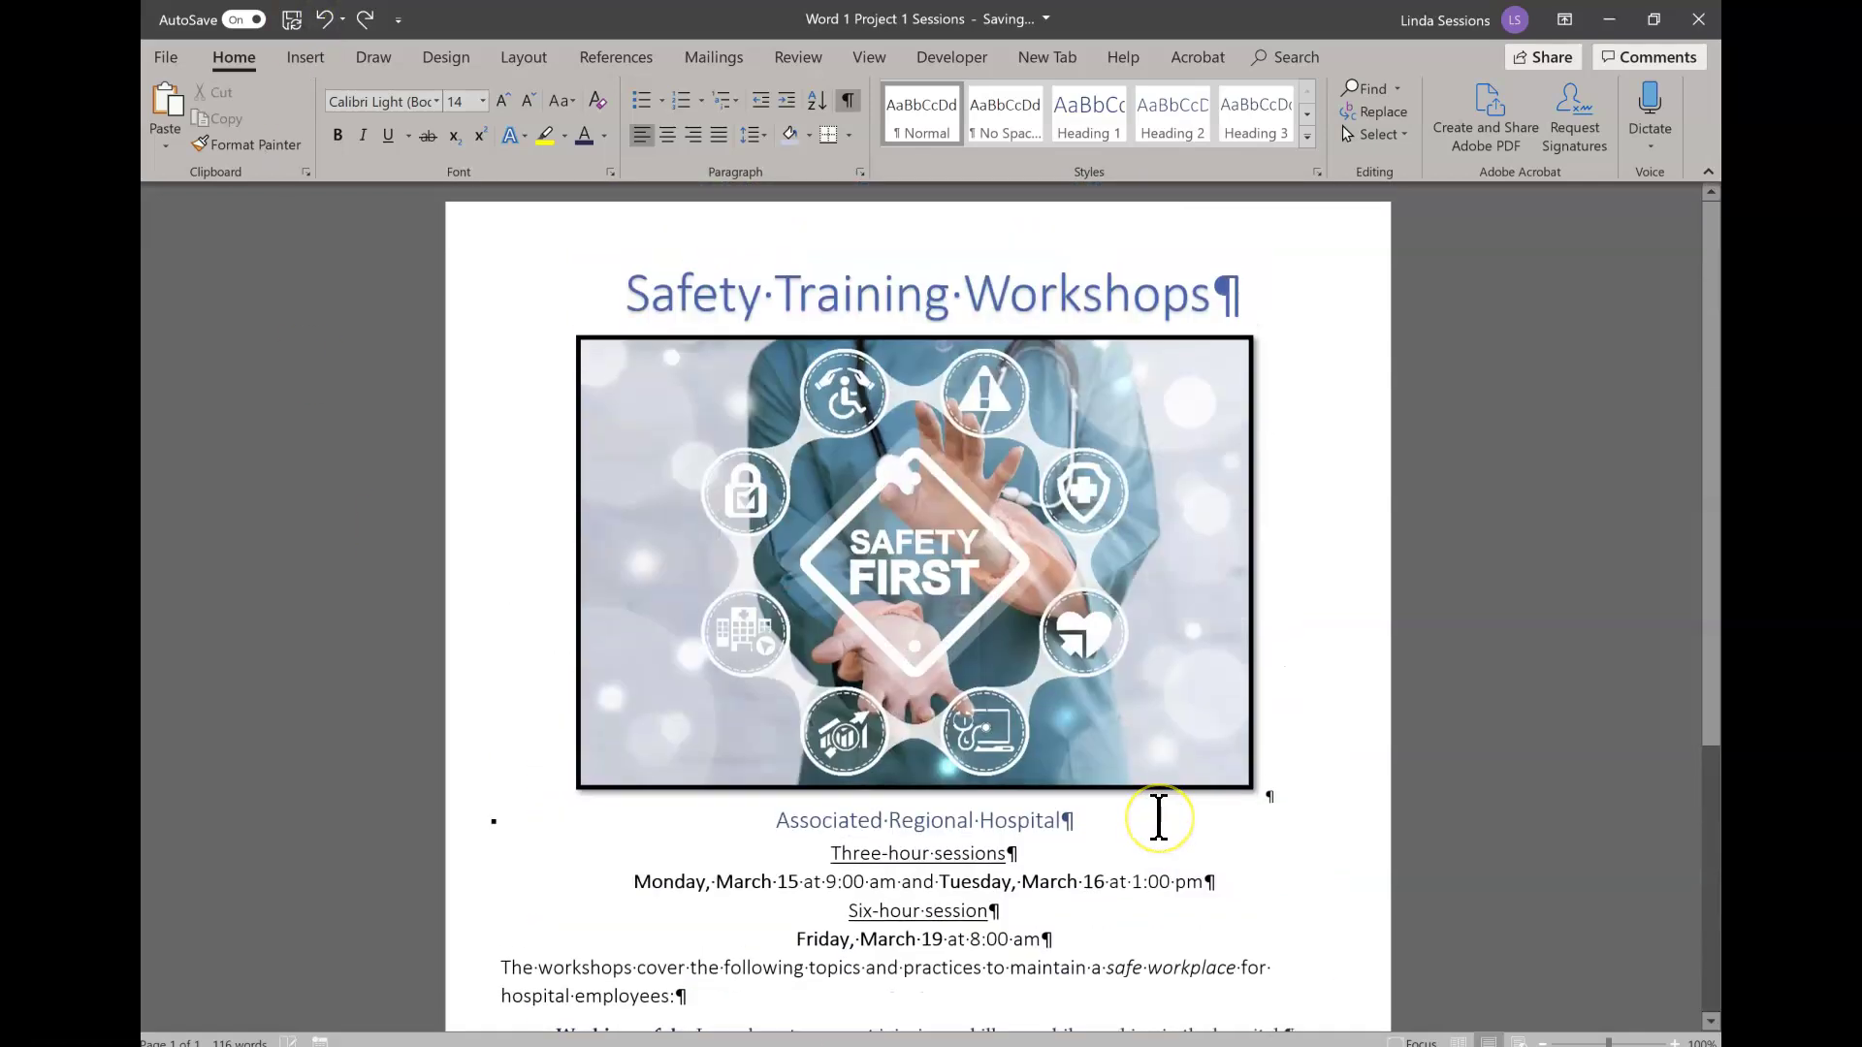
scroll(1159, 817, "down", 1)
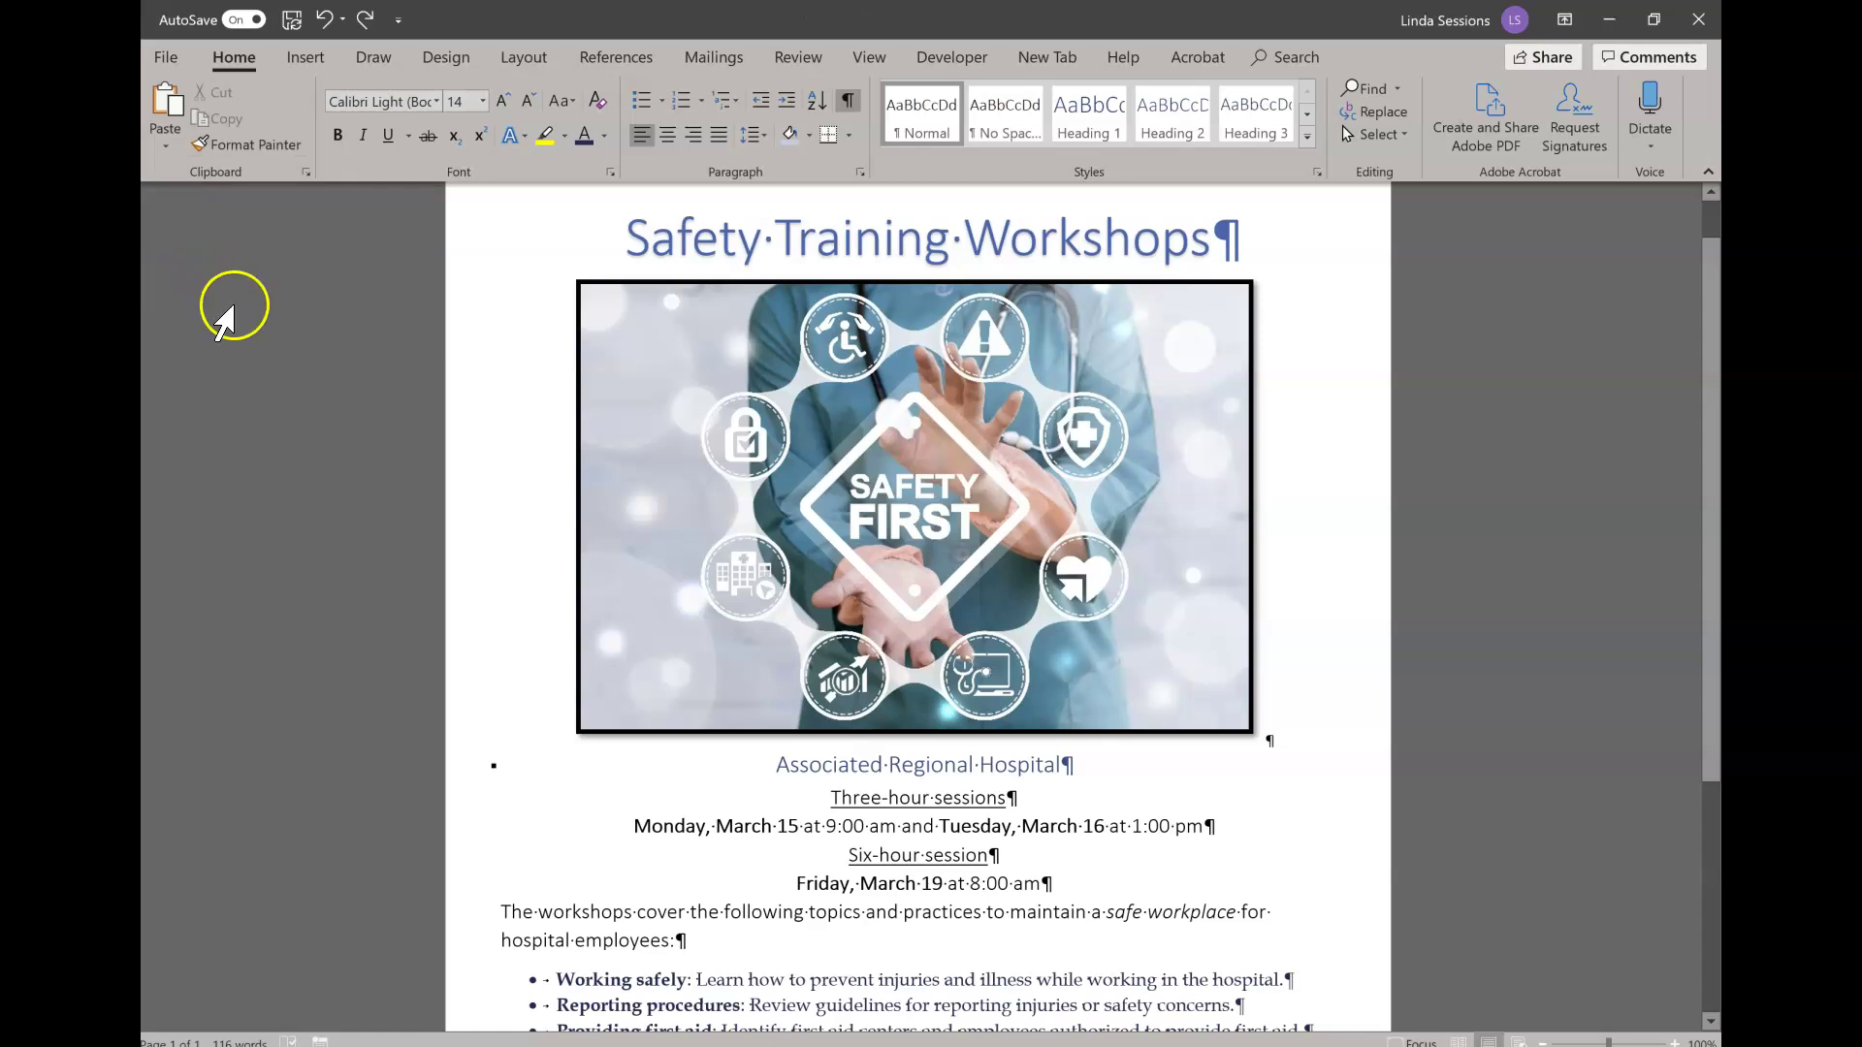
left_click(1698, 22)
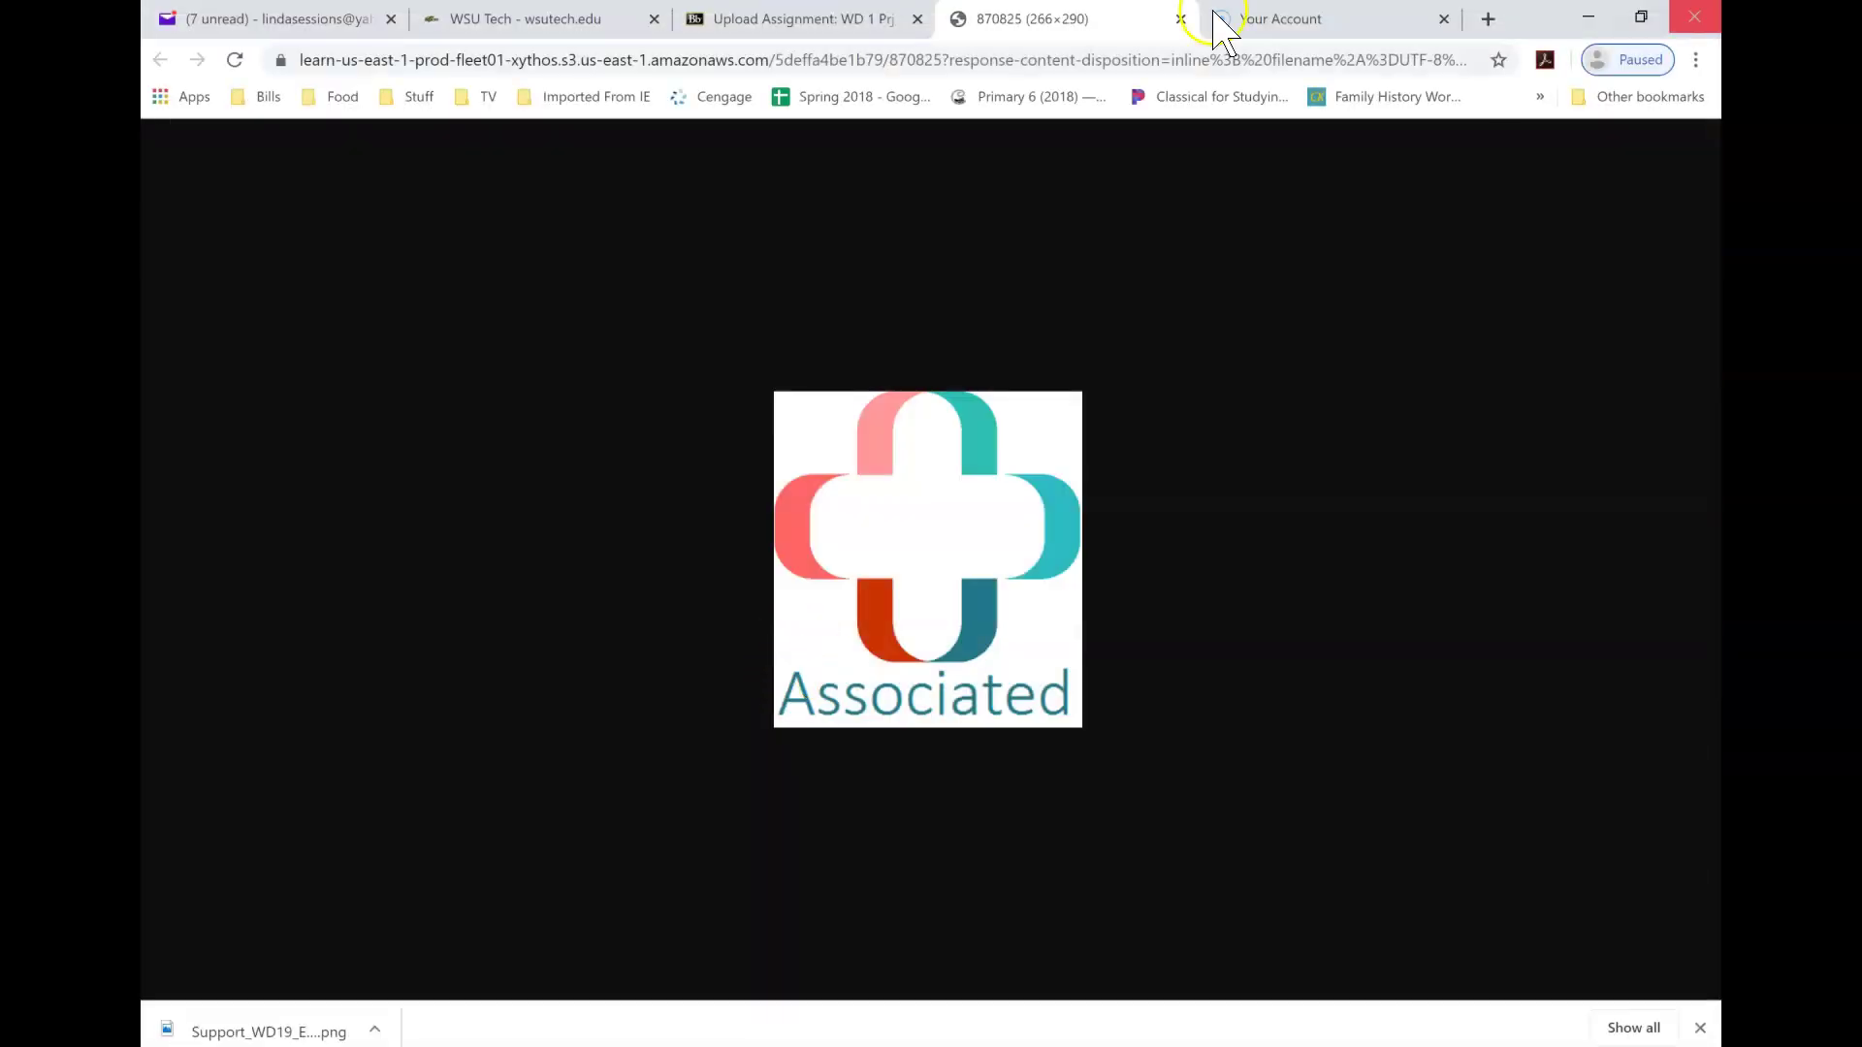
Step: Switch to the Upload Assignment tab and scroll down to the Assignment Submission and Add Comments sections
left_click(726, 39)
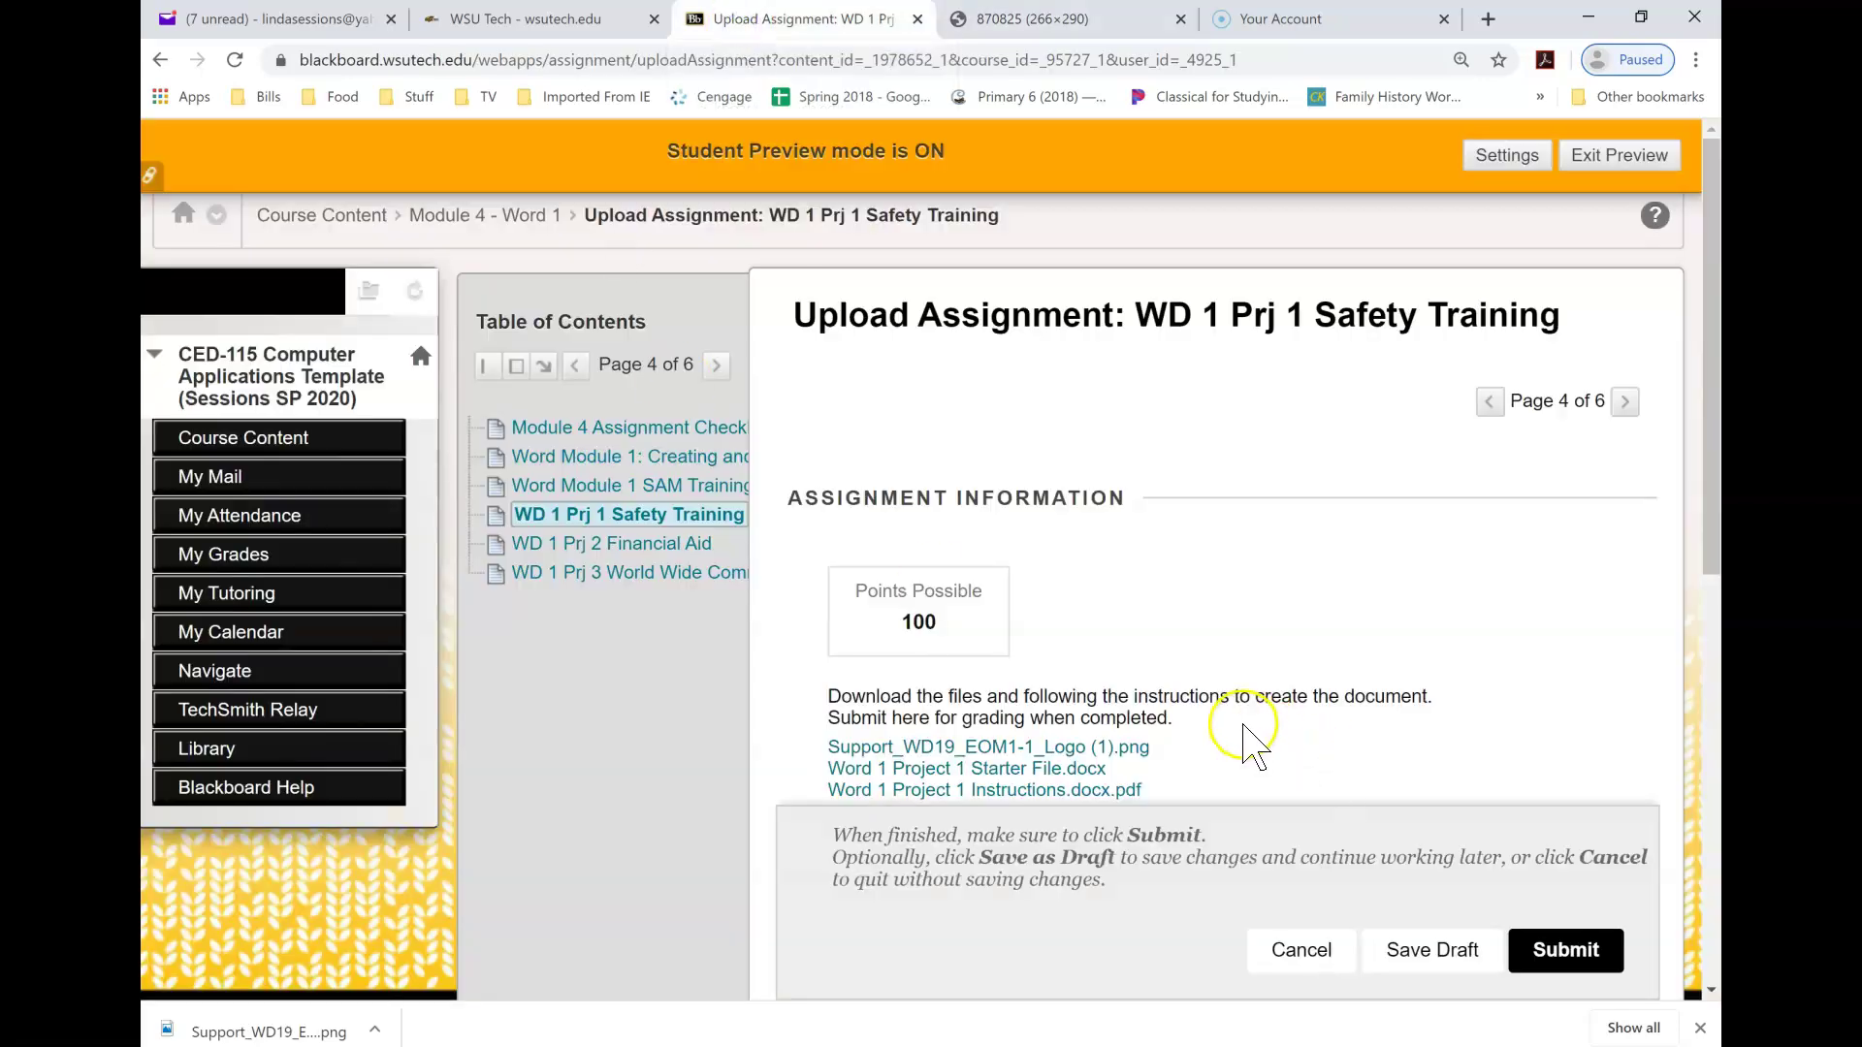
scroll(1177, 594, "down", 4)
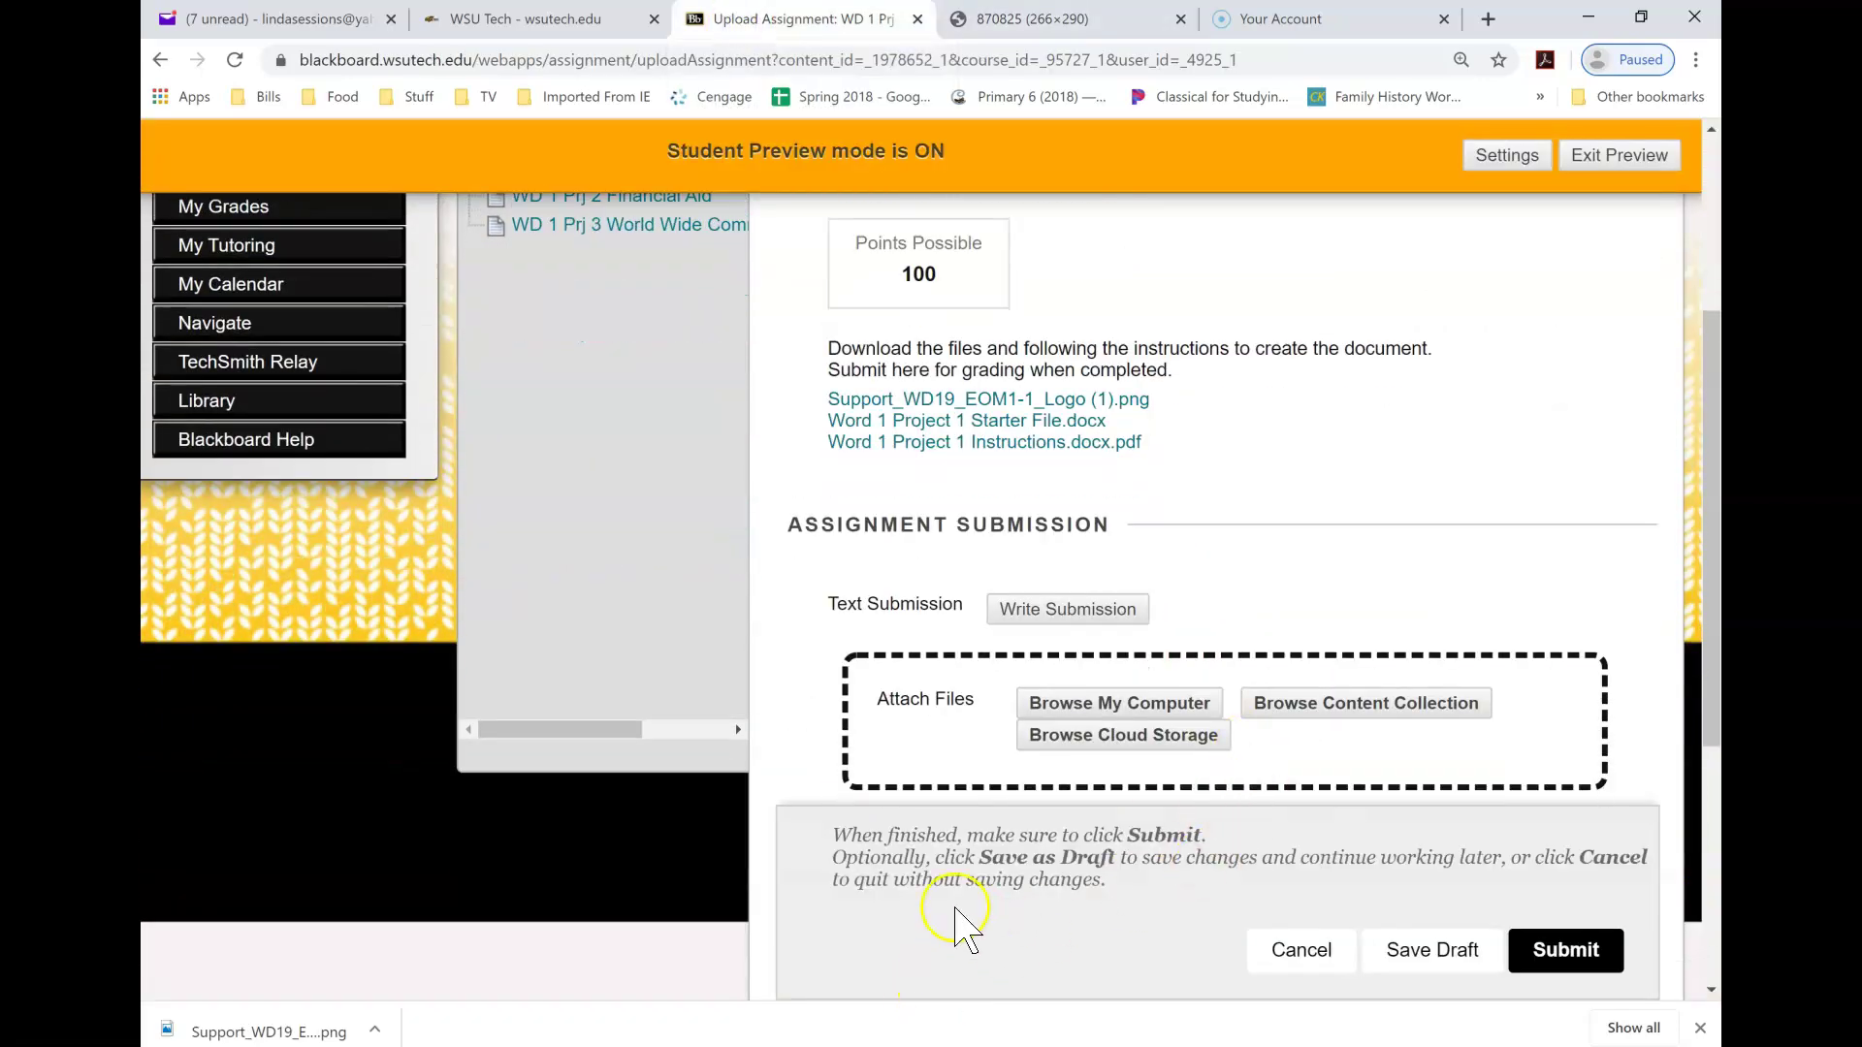
scroll(1256, 742, "down", 4)
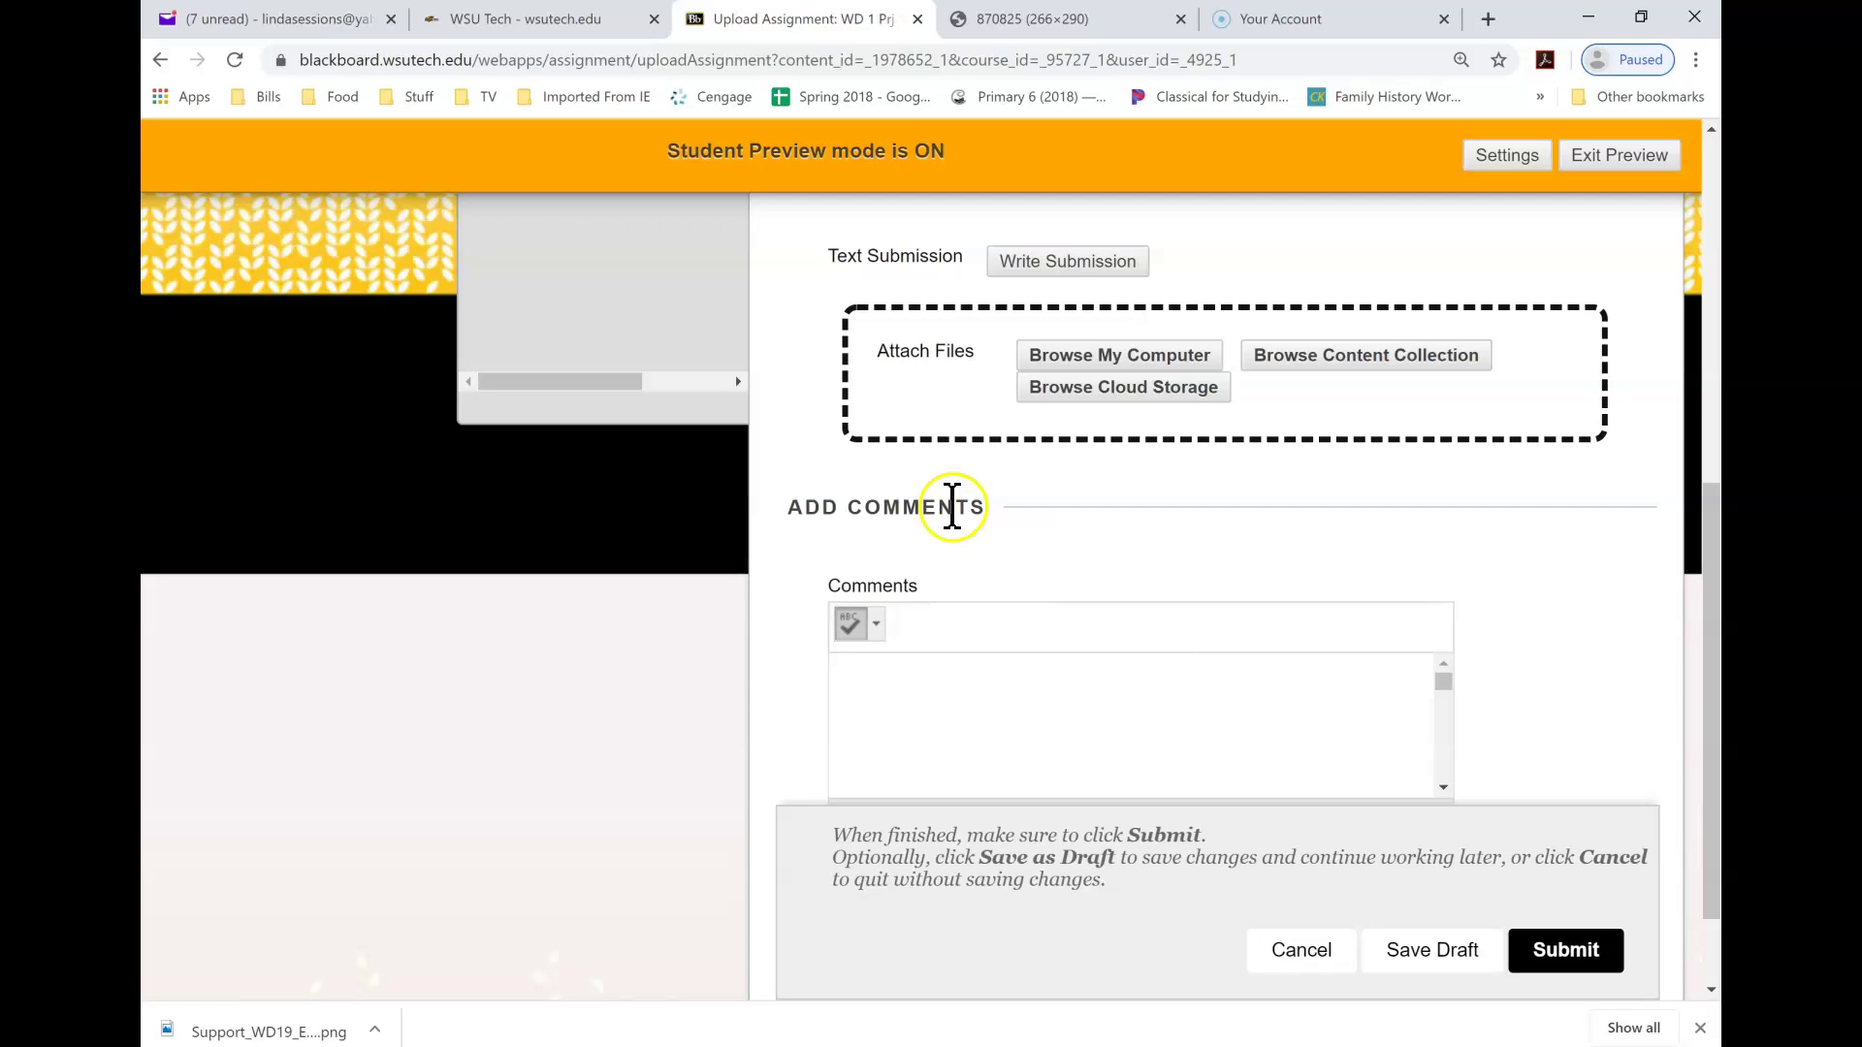